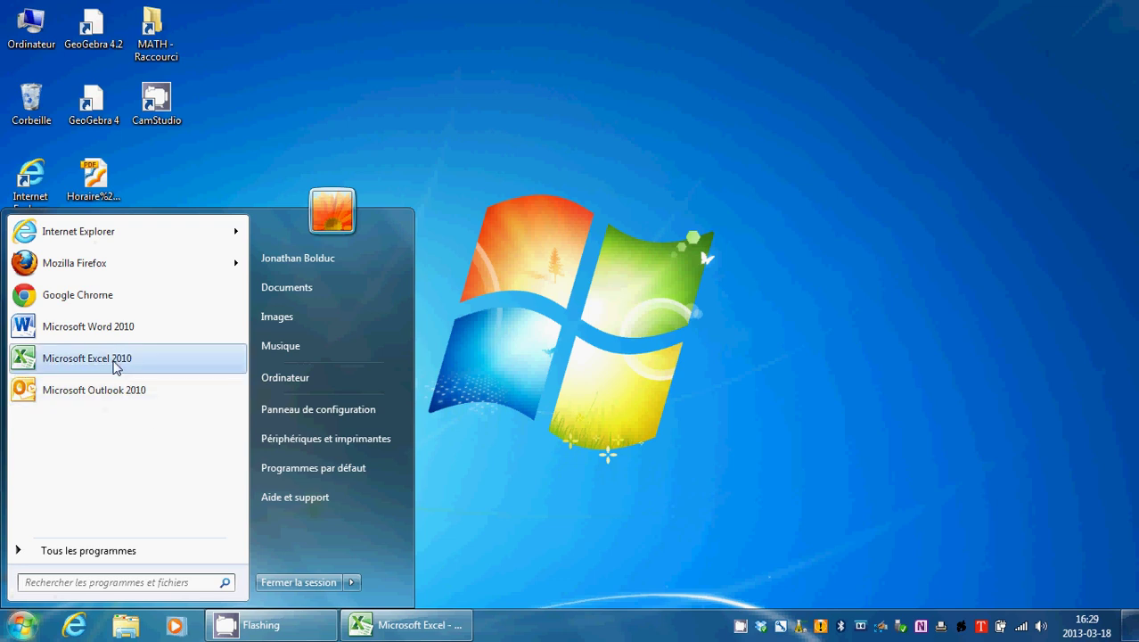
# Step: Launch Microsoft Excel 2010 from the Start menu and maximize the blank Classeur2 workbook
pyautogui.click(114, 358)
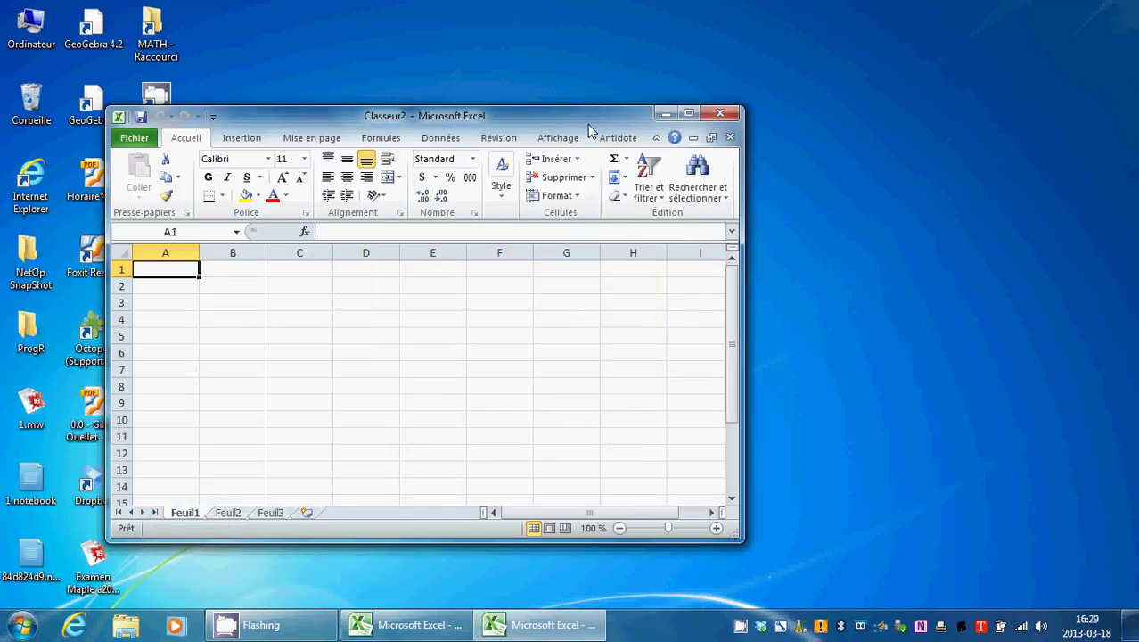
pyautogui.doubleClick(588, 125)
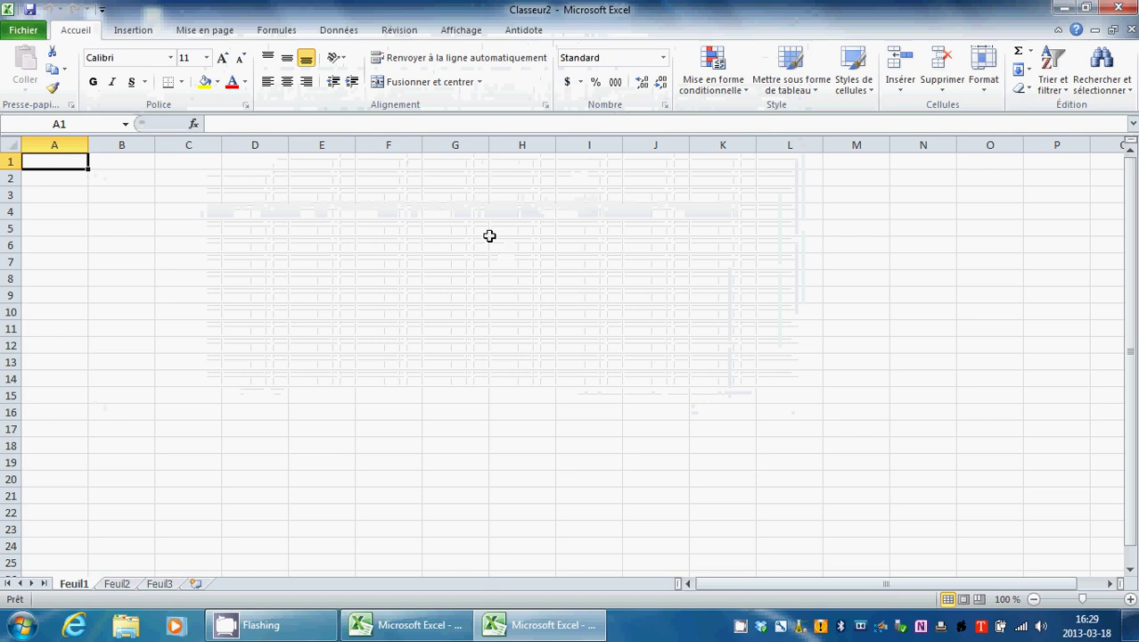
# Step: Enter the label Prénom: in B2 with the person's first name in C2
pyautogui.click(139, 180)
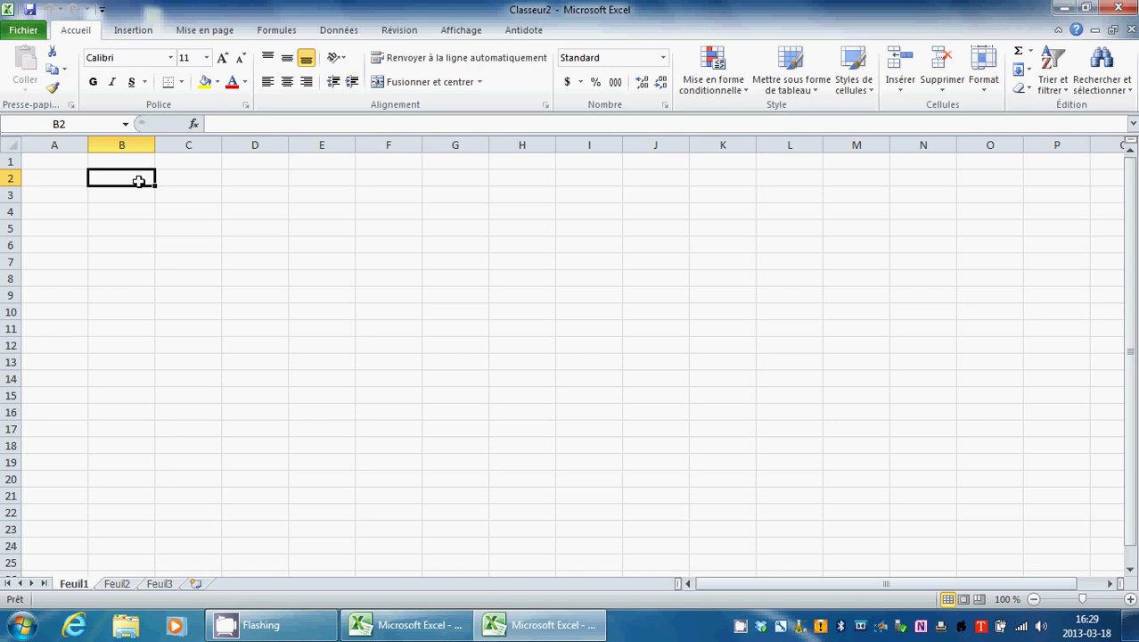
pyautogui.write('P')
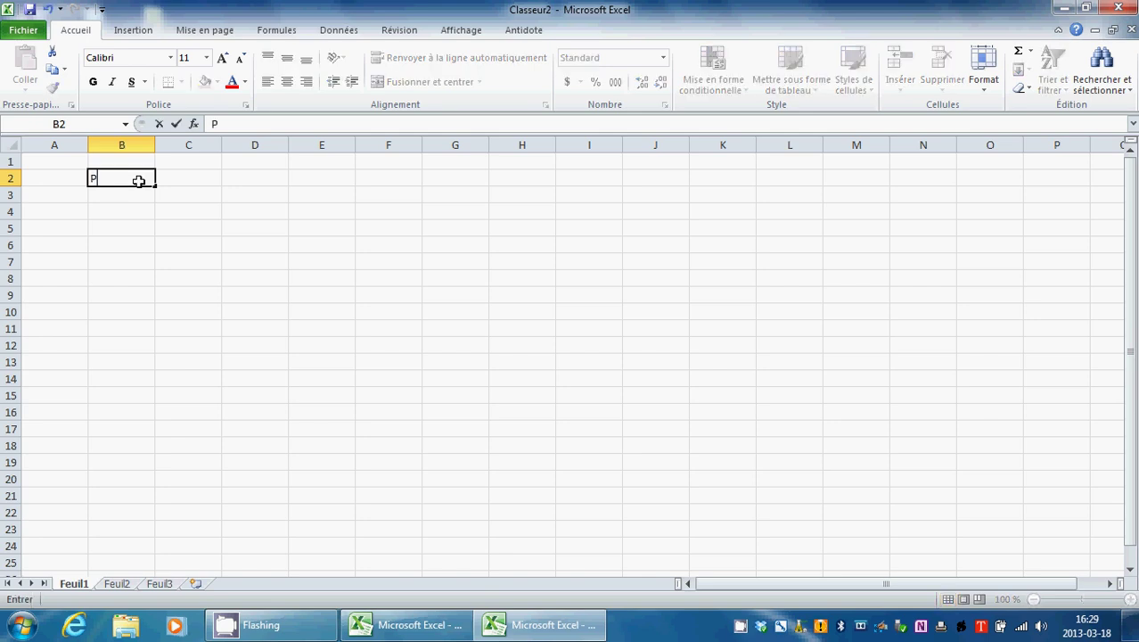
pyautogui.write('rénom:')
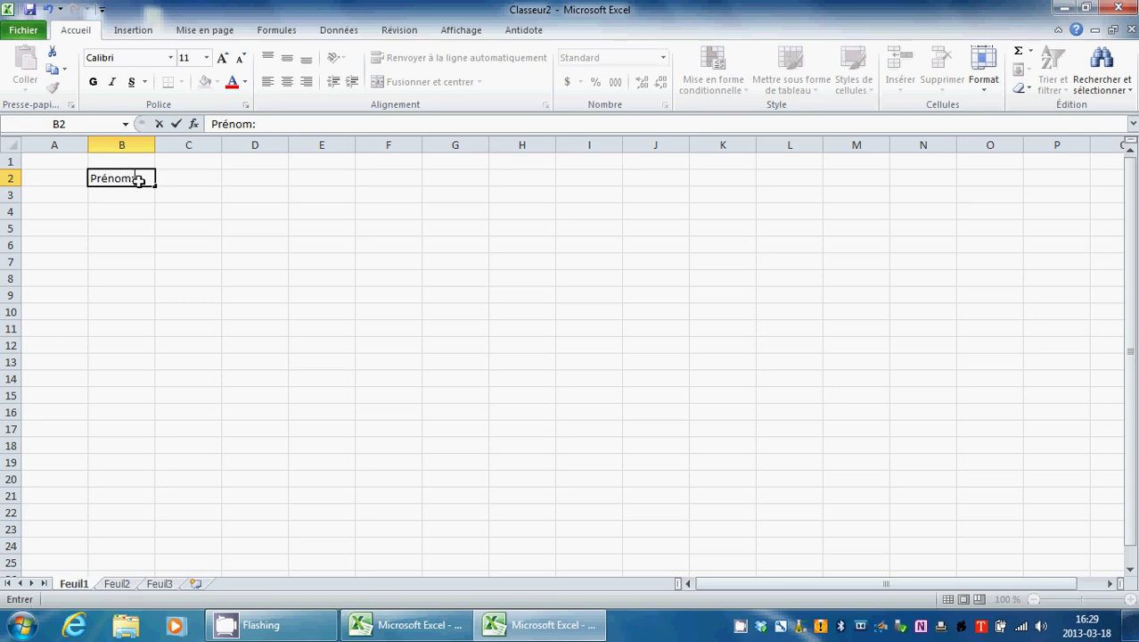
pyautogui.press('Tab')
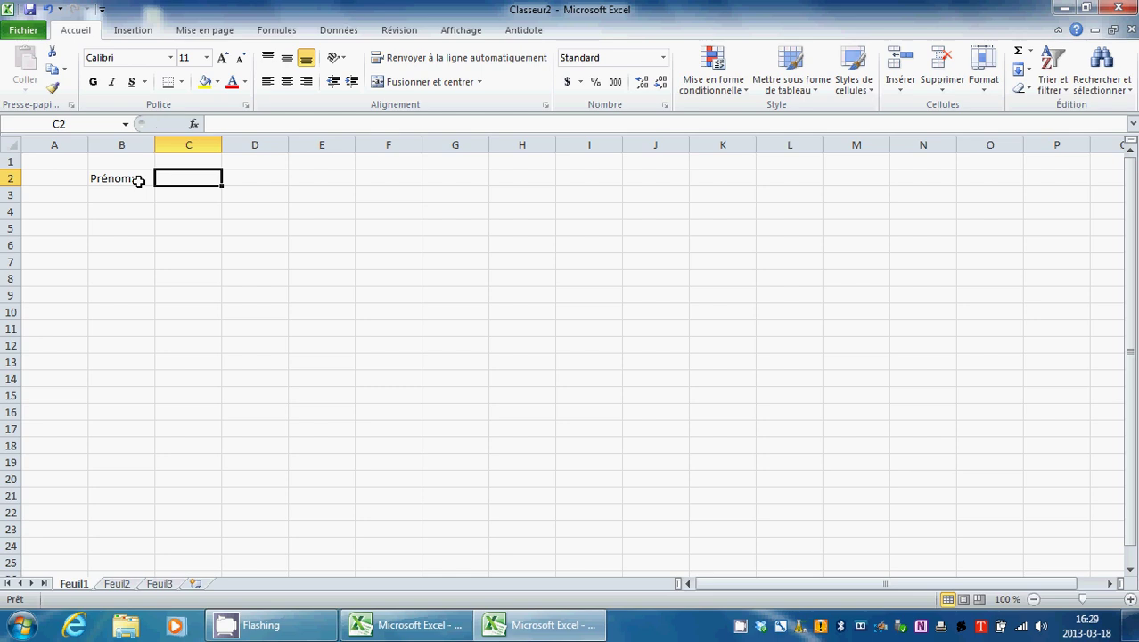
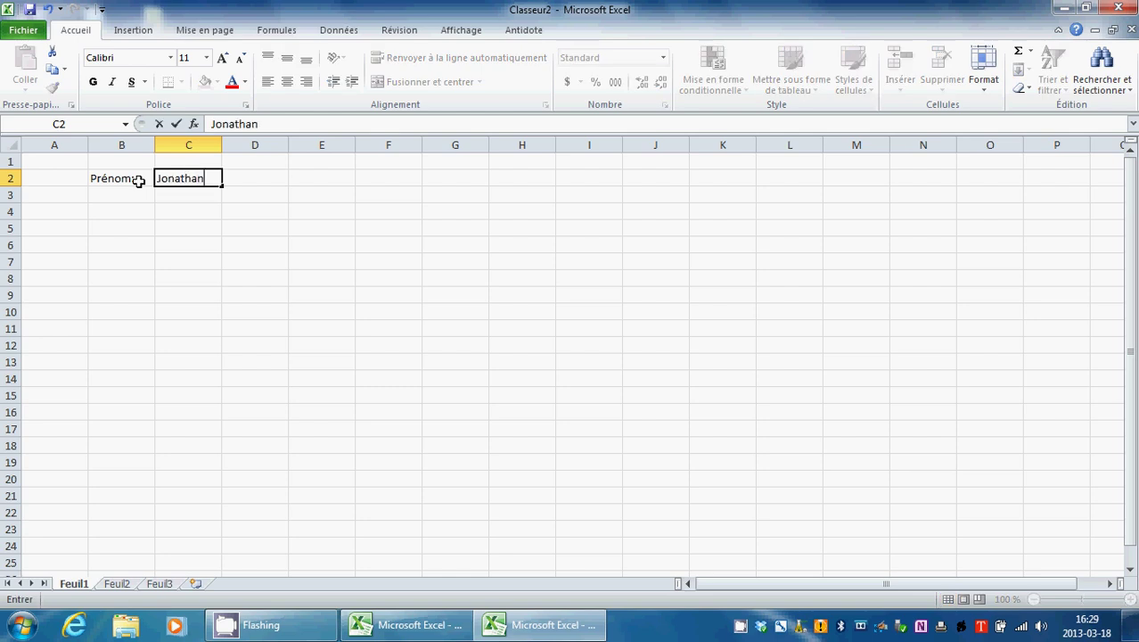
# Step: Enter the label Nom: in B4 with the person's last name in C4
pyautogui.click(126, 208)
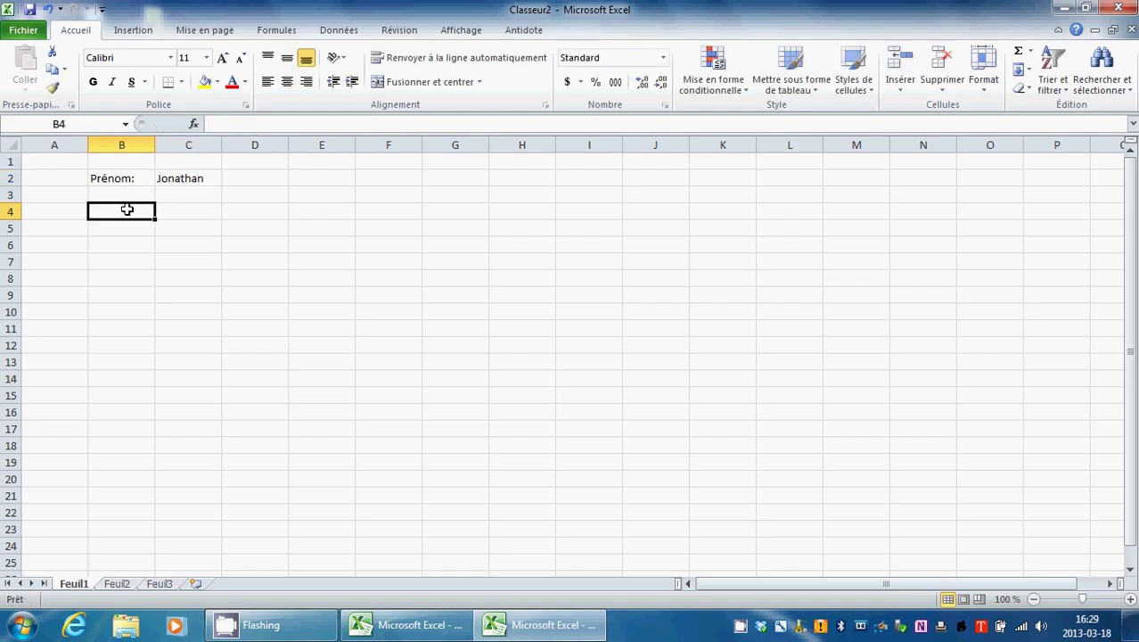
pyautogui.write('Nom:')
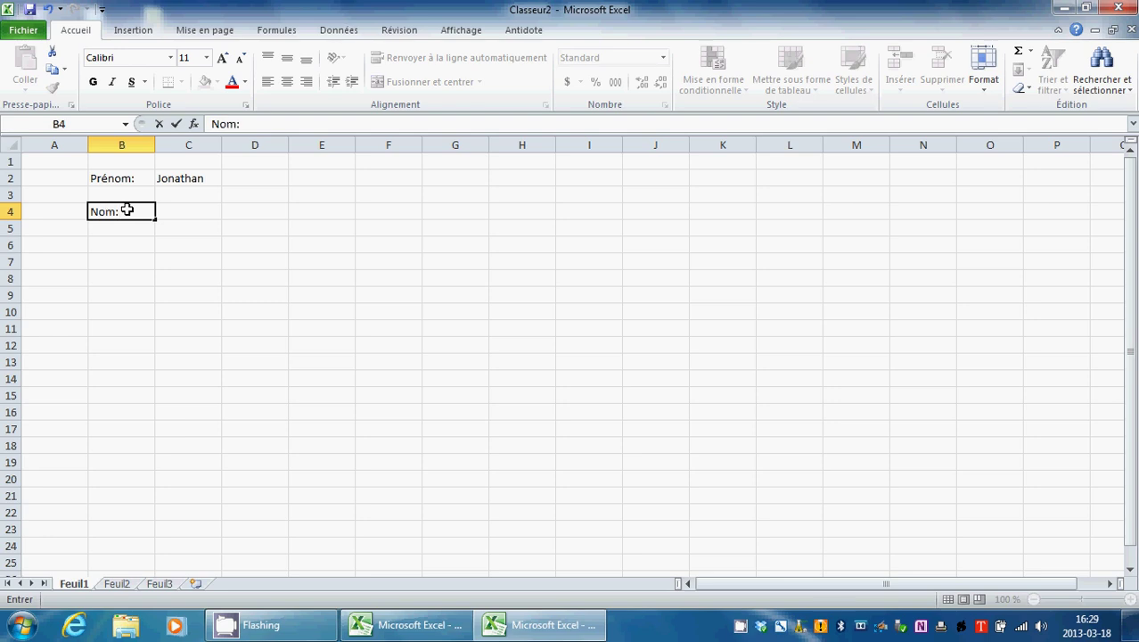
pyautogui.press('Tab')
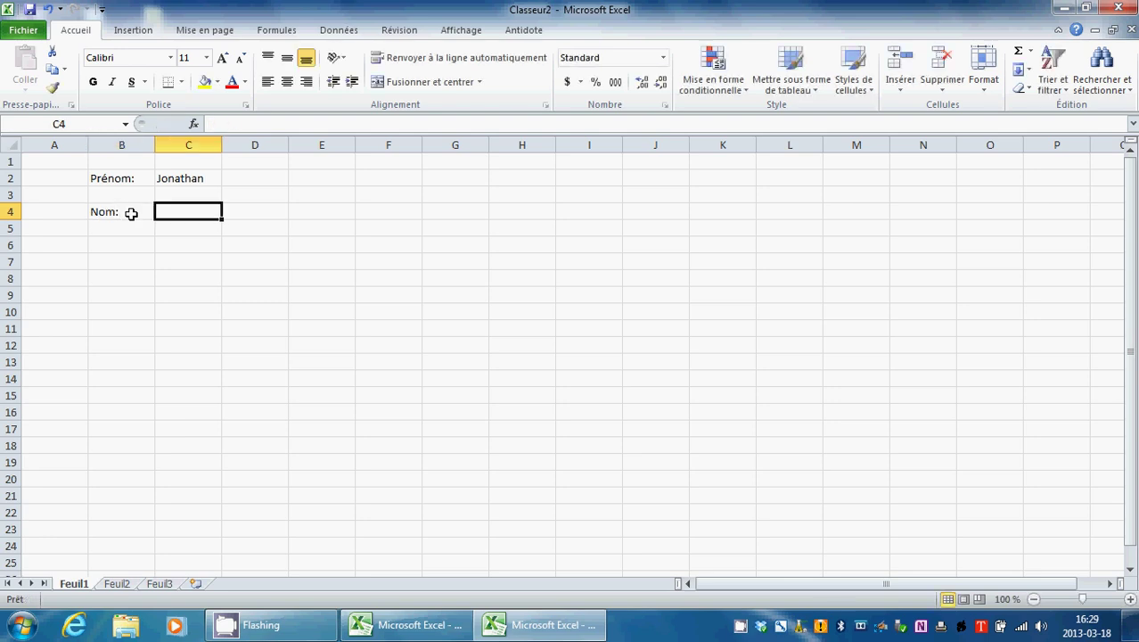
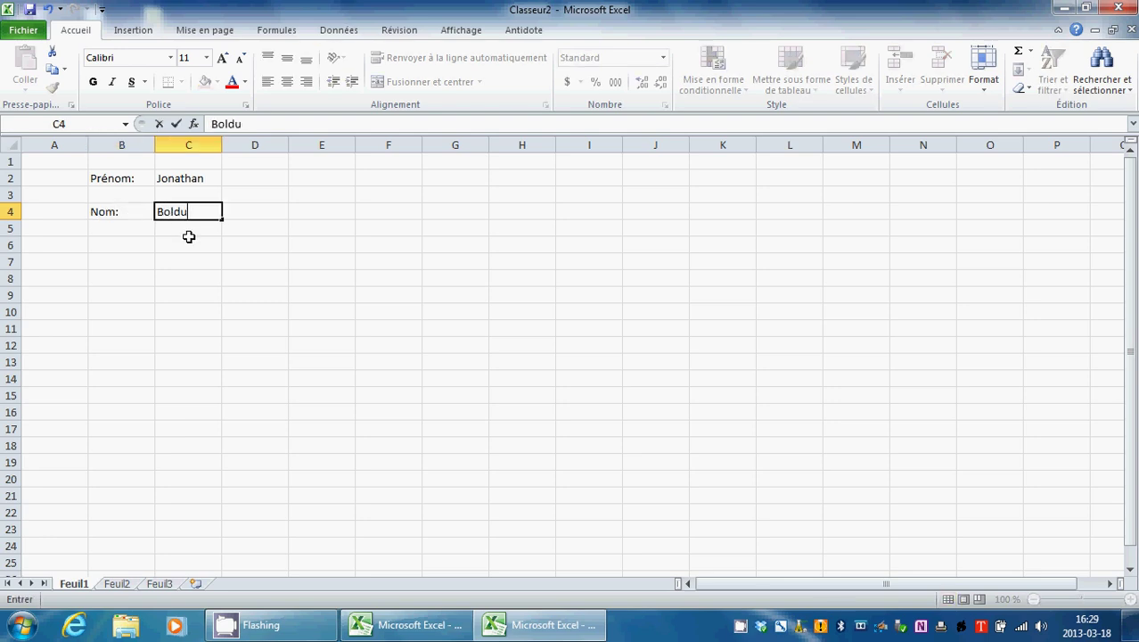
pyautogui.click(113, 245)
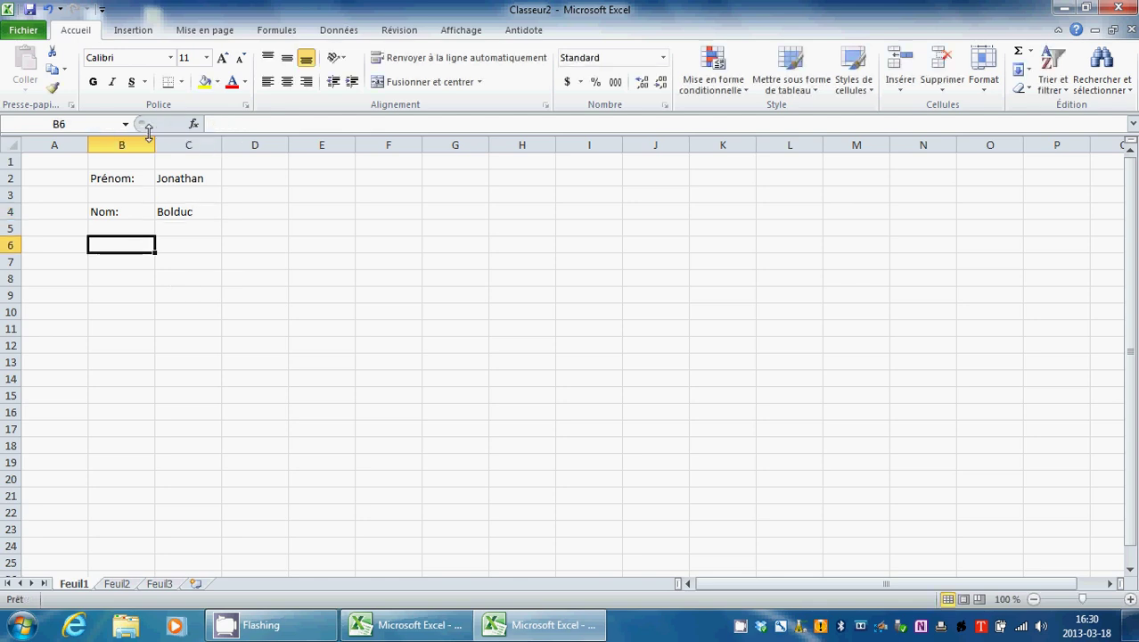
# Step: Widen column B and enter 'Le montant du prêt:' in B6 and 'Le taux nominal:' in B8
pyautogui.moveTo(155, 144); pyautogui.dragTo(219, 145)
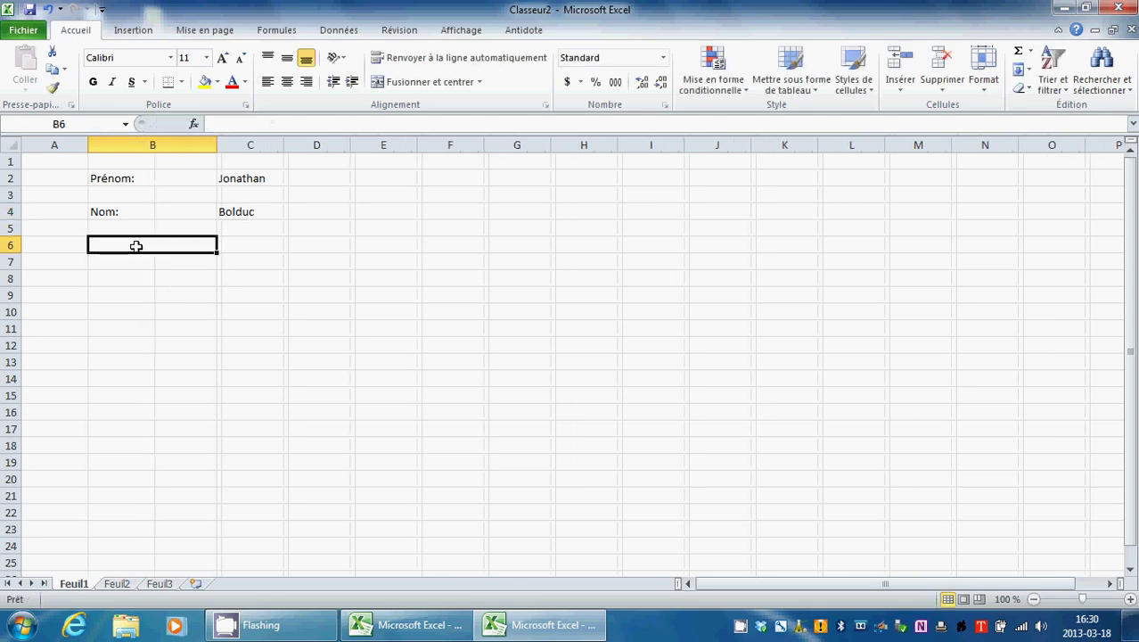
pyautogui.doubleClick(136, 247)
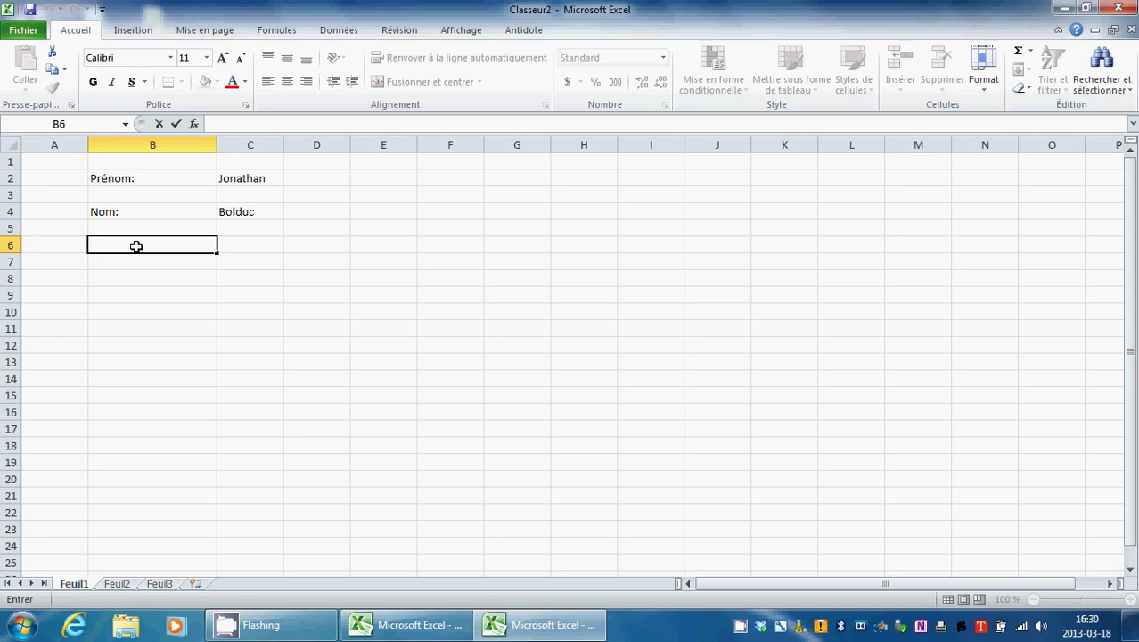
pyautogui.write('Le mont')
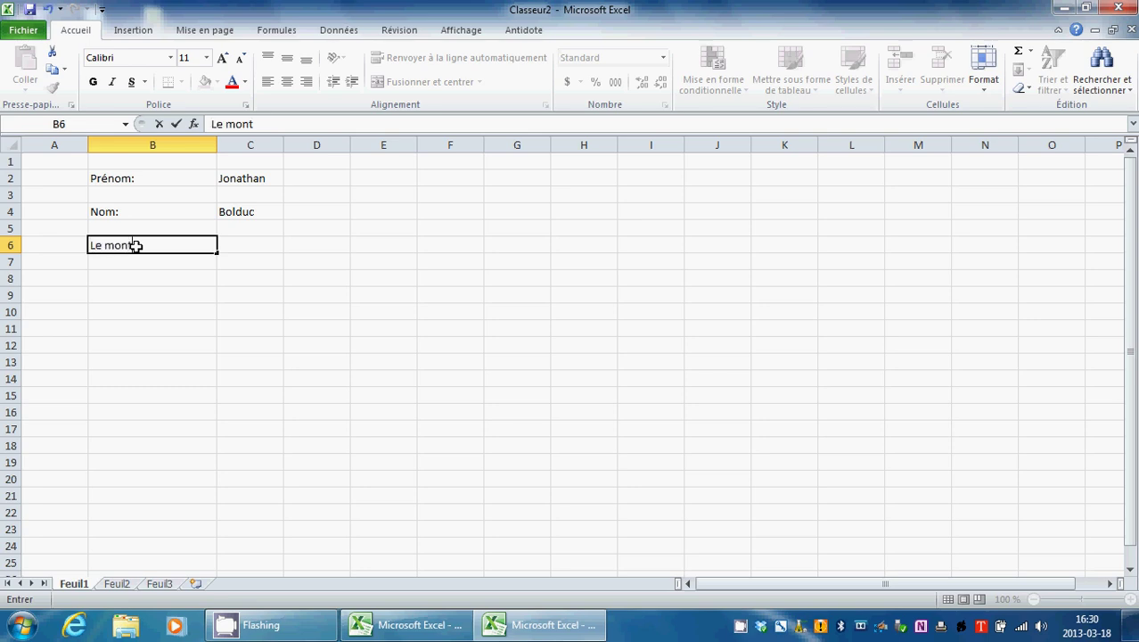
pyautogui.write('ant du prêt')
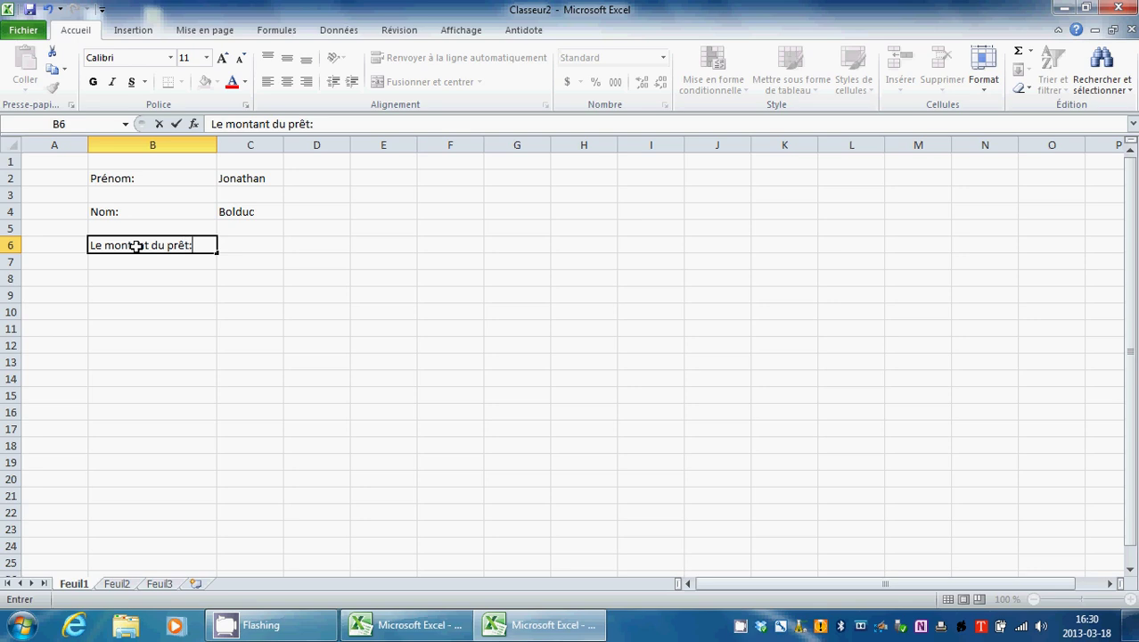
pyautogui.write(':')
pyautogui.click(139, 279)
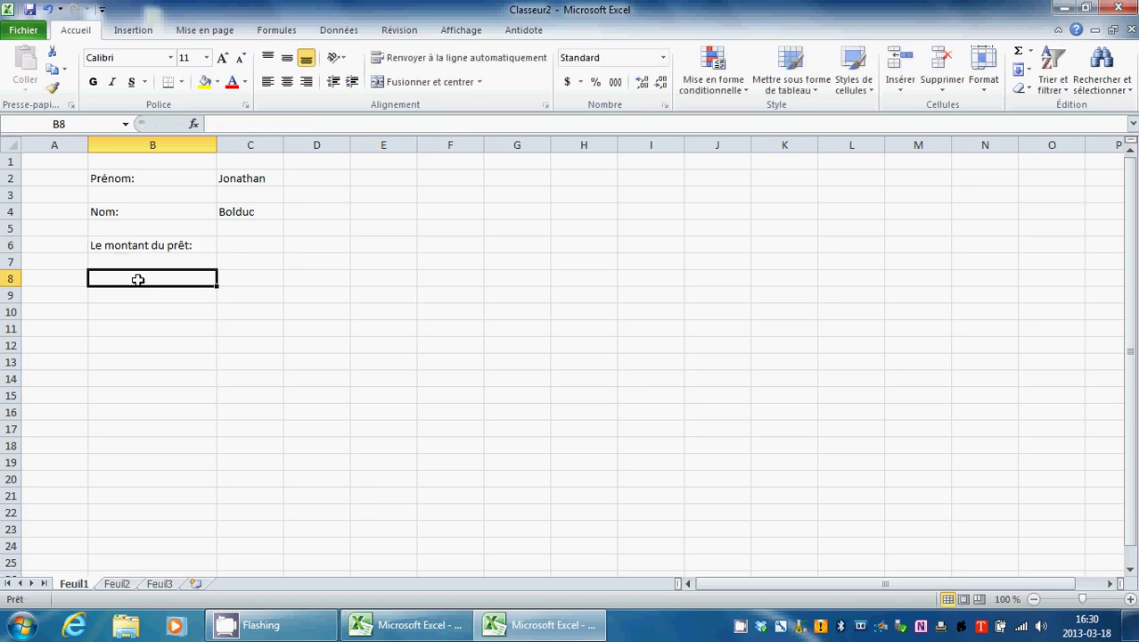
pyautogui.write('Le t')
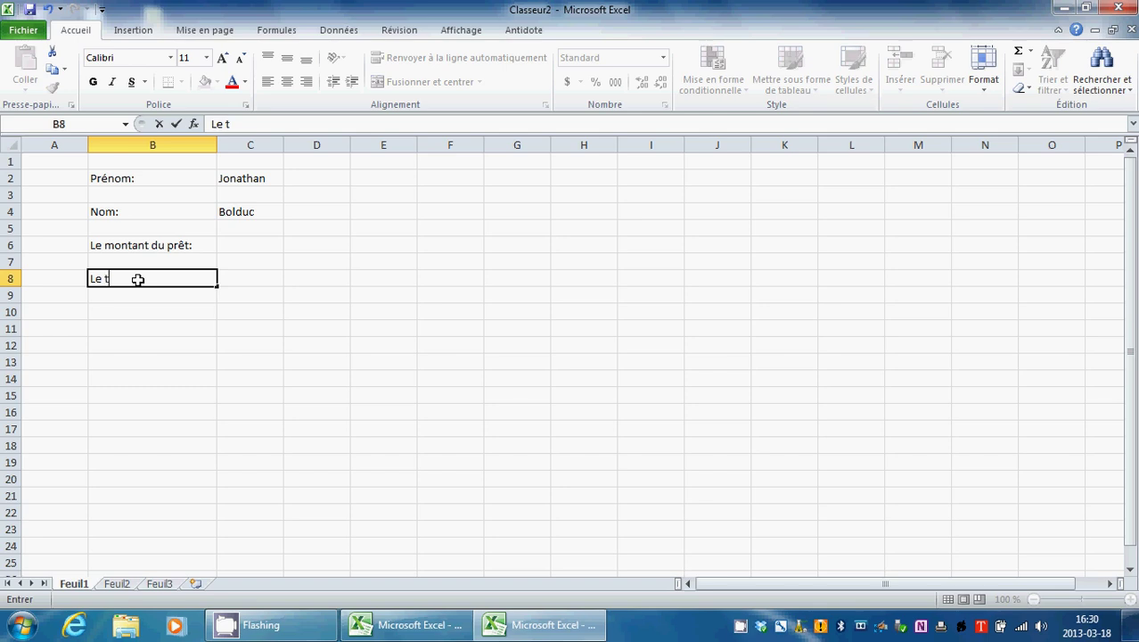
pyautogui.write('aux nominal')
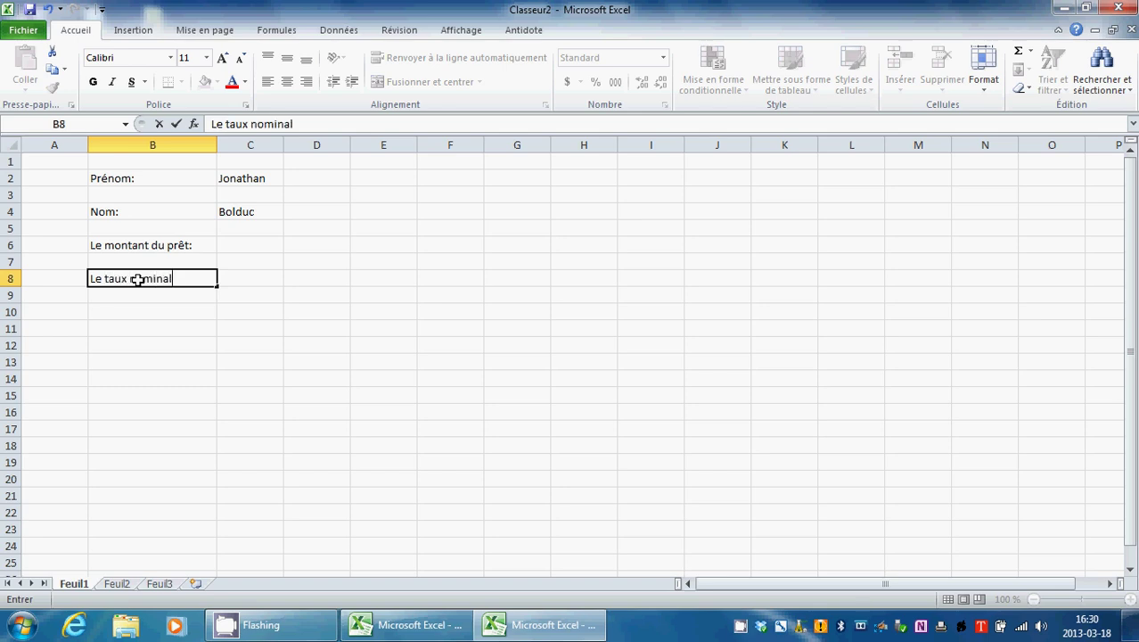
pyautogui.write(':')
pyautogui.click(161, 312)
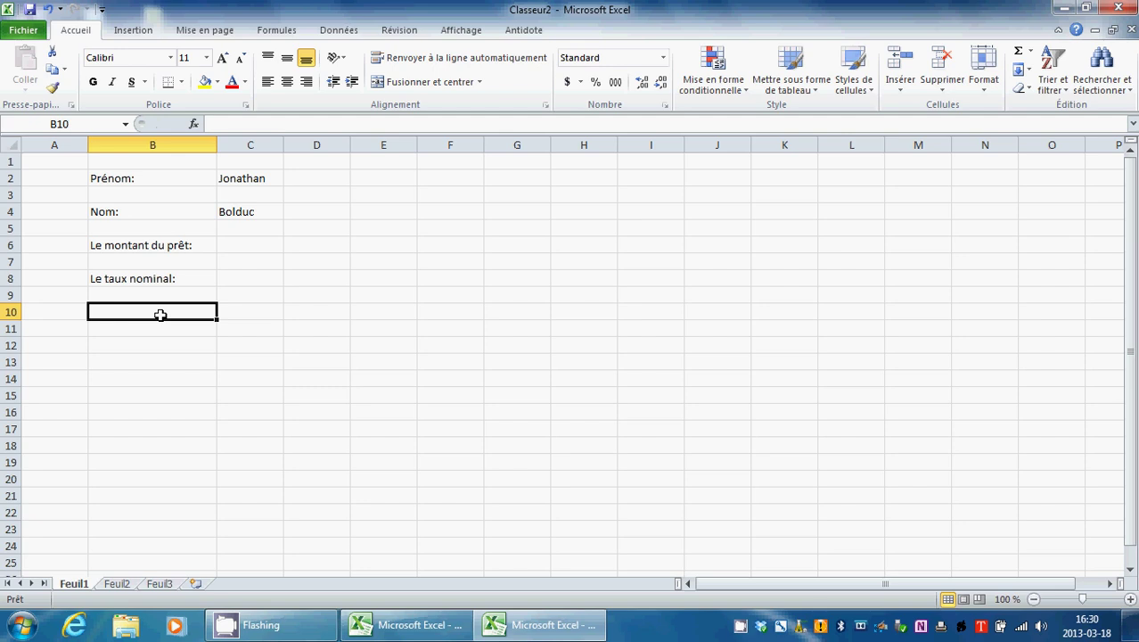
# Step: Enter the three-line label 'Le nombre de / capitalisation / par année' in B10
pyautogui.doubleClick(161, 314)
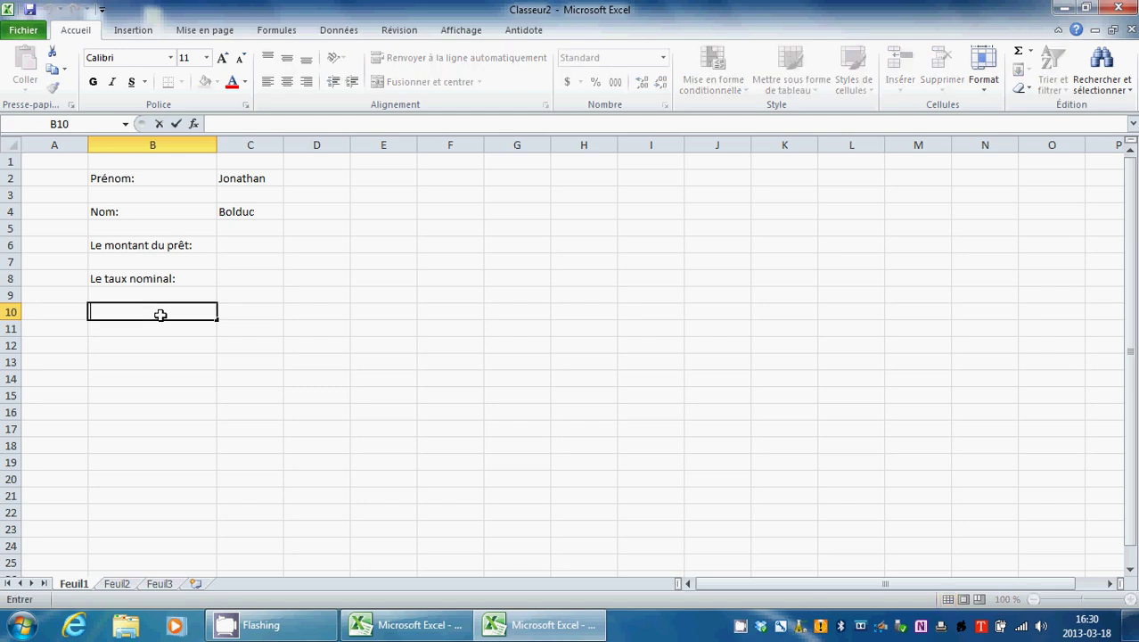
pyautogui.write('Le nombre d')
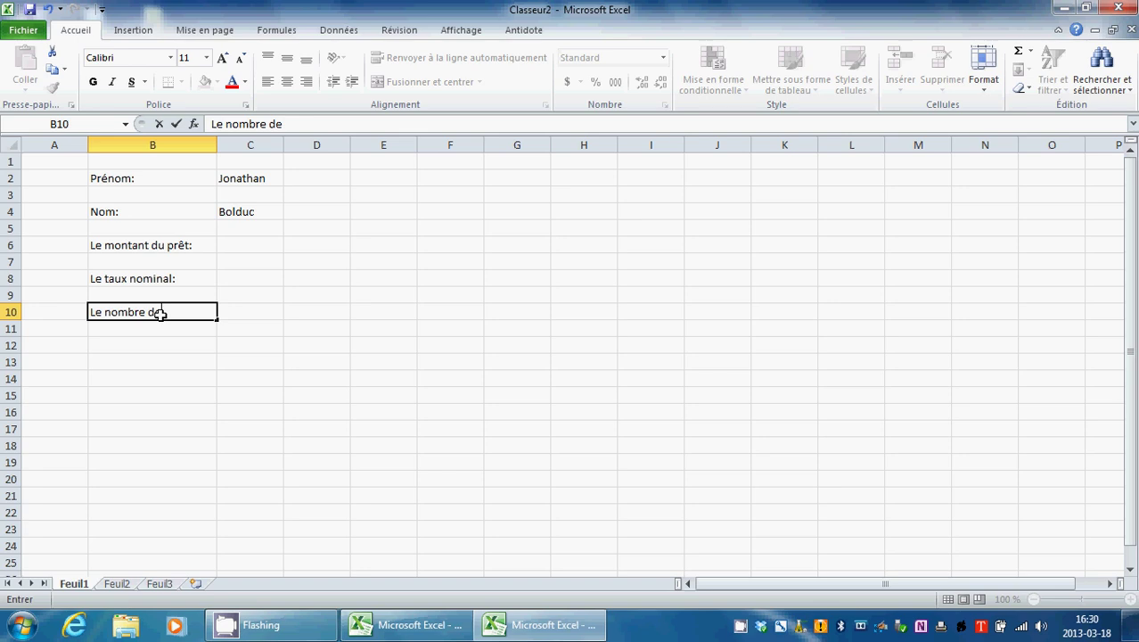
pyautogui.write('e')
pyautogui.hotkey('alt', 'Return')
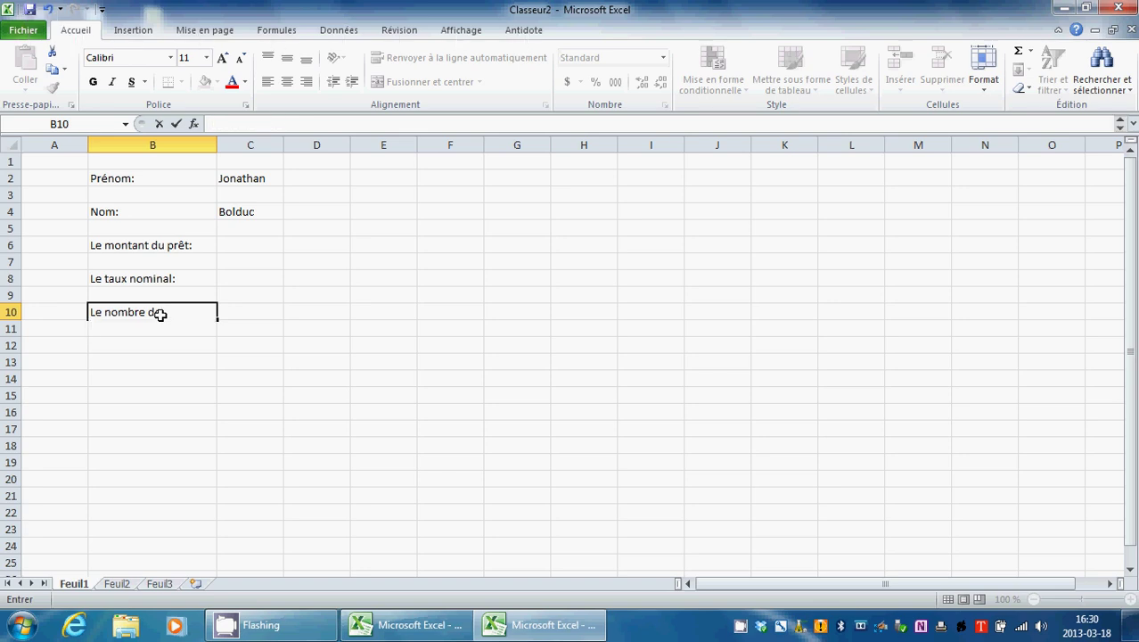
pyautogui.write('capitalisations')
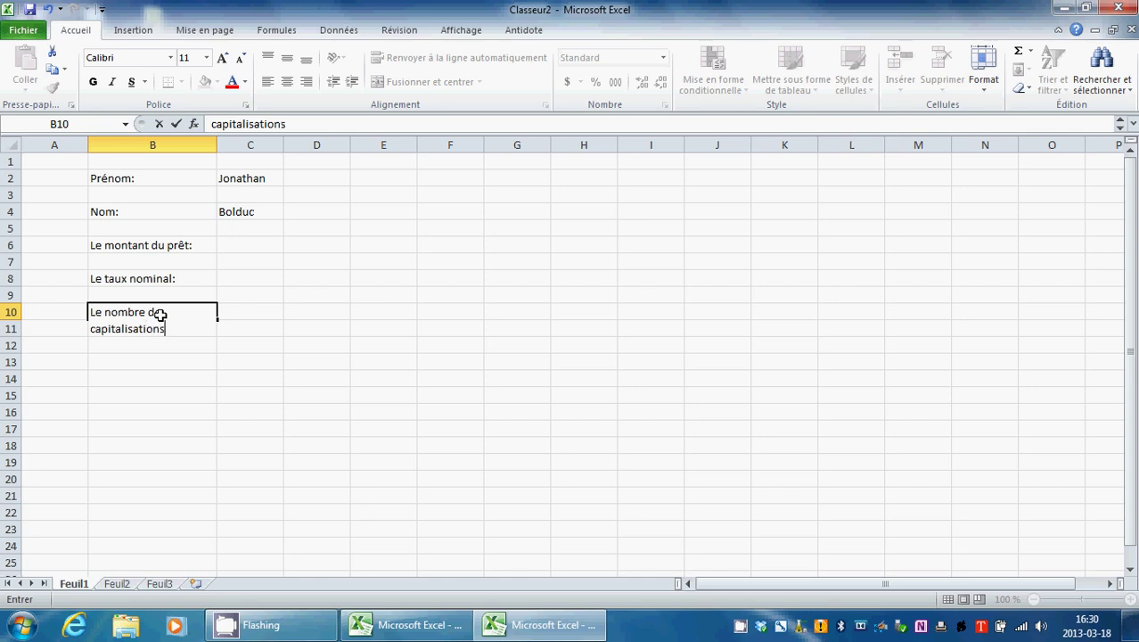
pyautogui.press('Up')
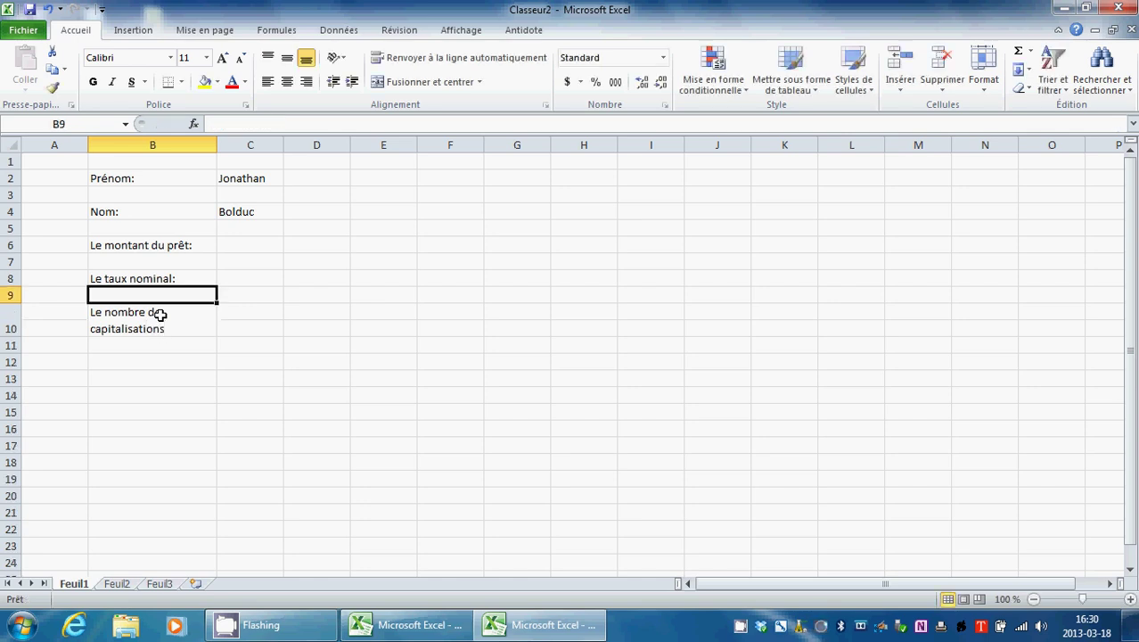
pyautogui.click(160, 314)
pyautogui.doubleClick(178, 329)
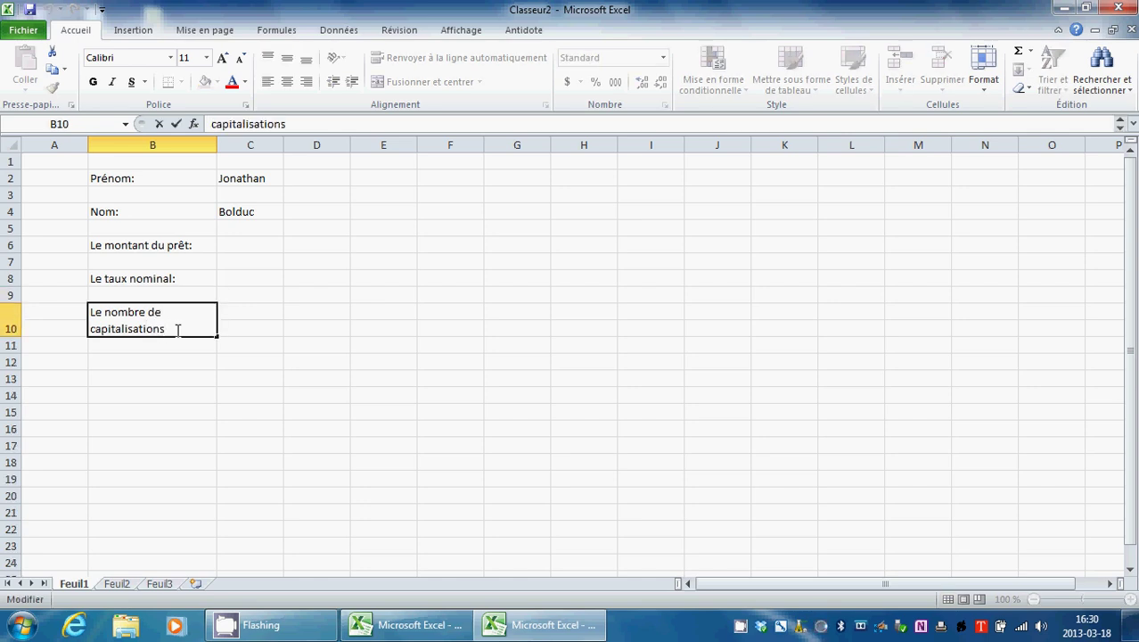
pyautogui.hotkey('alt', 'Return')
pyautogui.write('par')
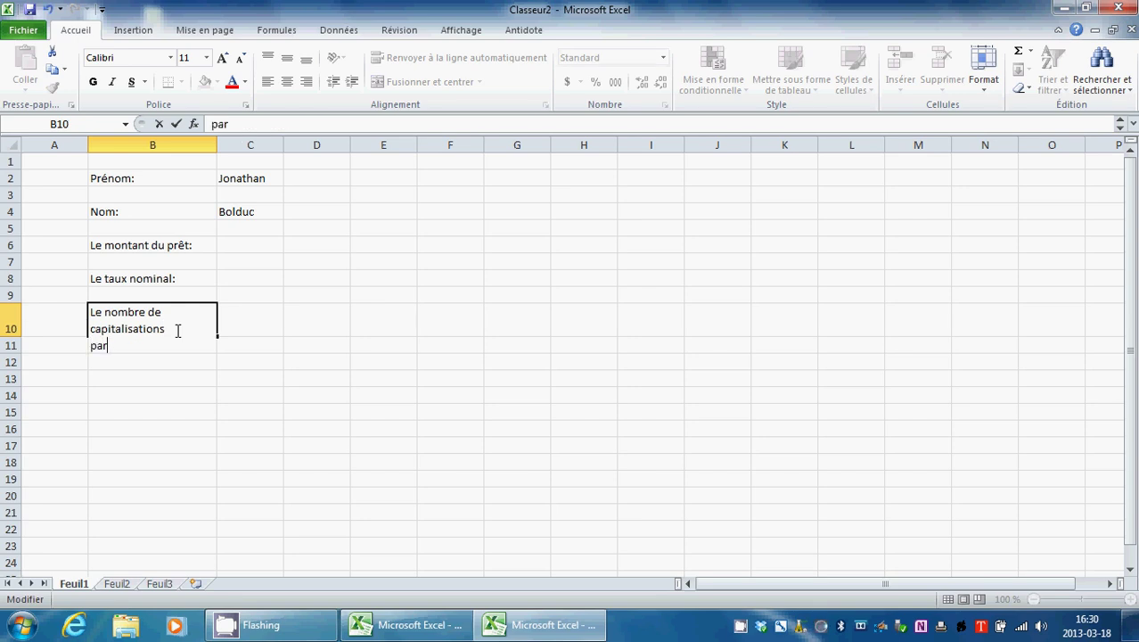
pyautogui.write(' année')
pyautogui.click(158, 378)
pyautogui.click(165, 363)
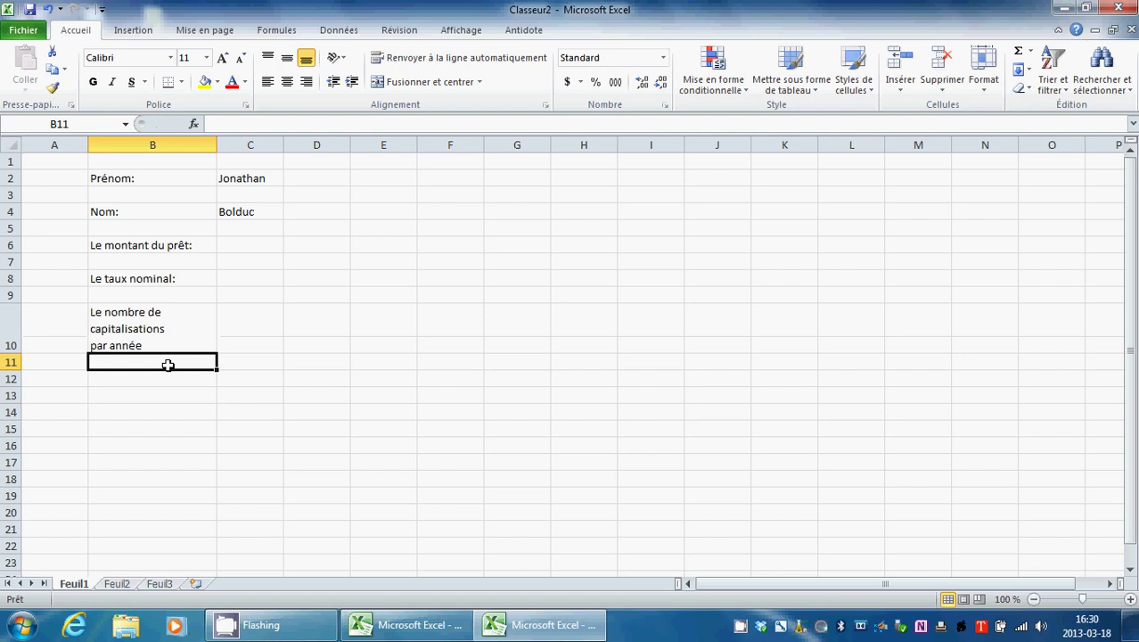
# Step: Enter 'Nombre d'années du prêt' in B12, broken onto two lines before 'du prêt'
pyautogui.click(204, 343)
pyautogui.doubleClick(165, 375)
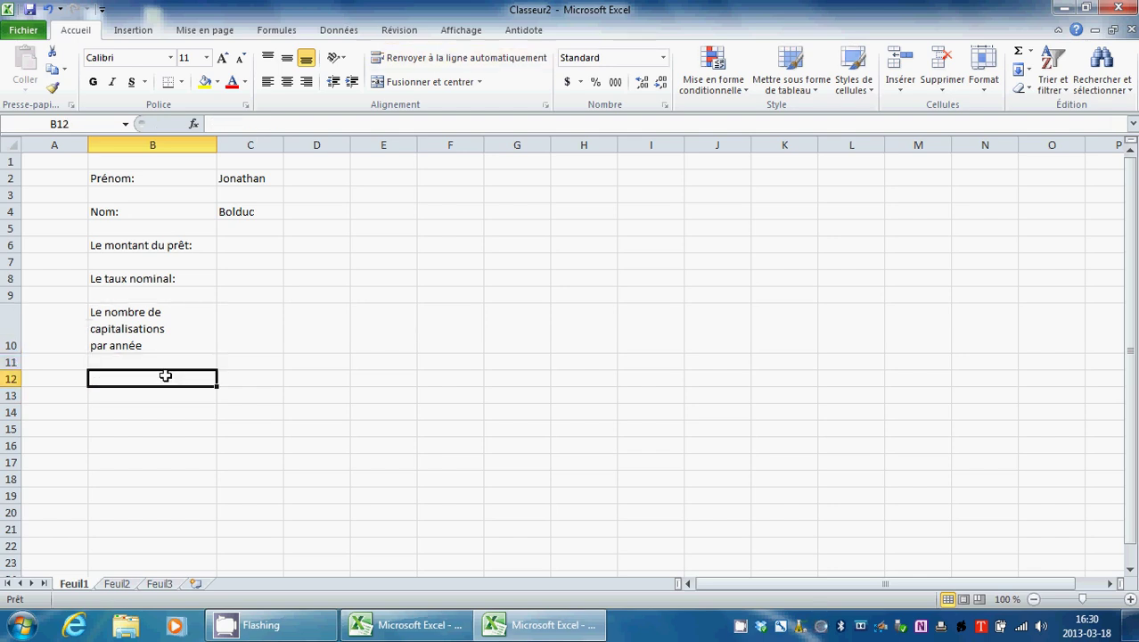
pyautogui.write('N')
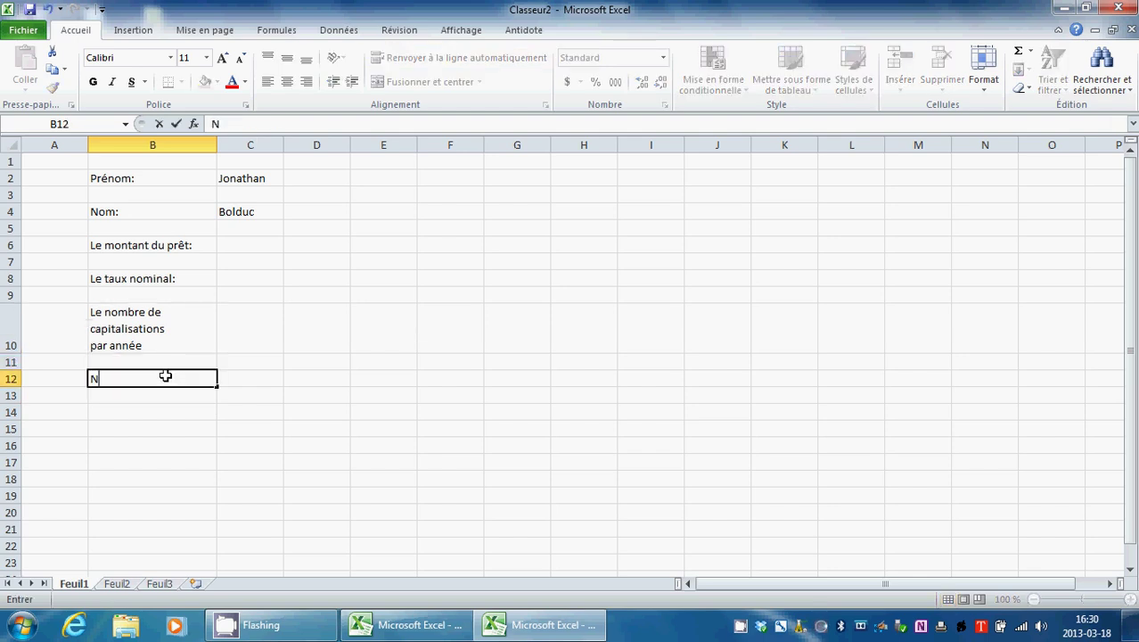
pyautogui.write("ombre d'ann")
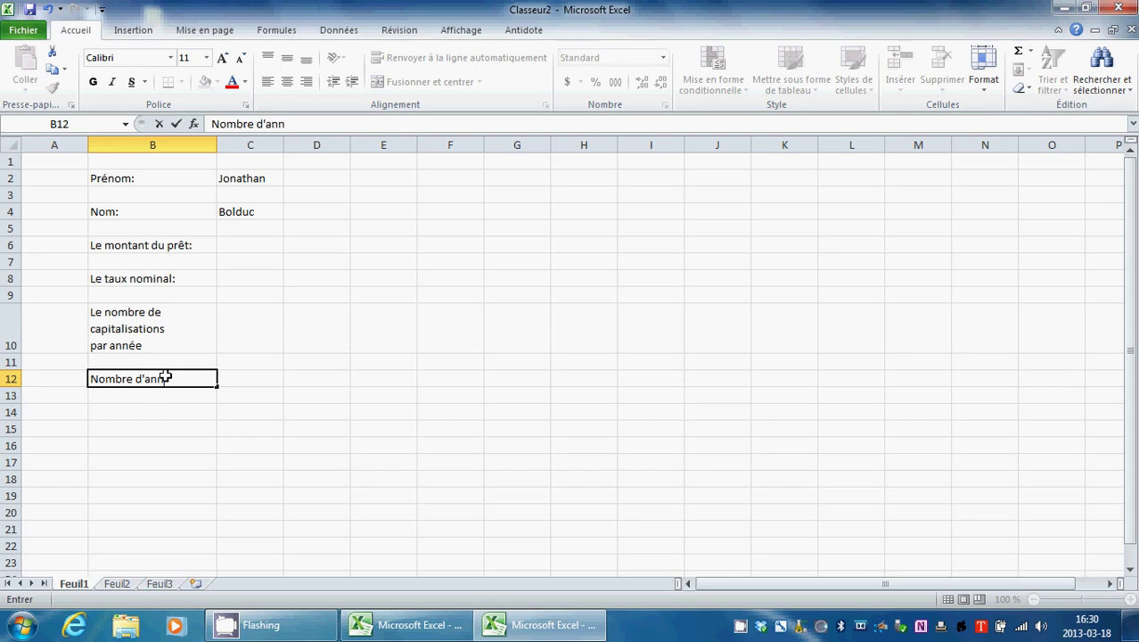
pyautogui.write('ées du prêt')
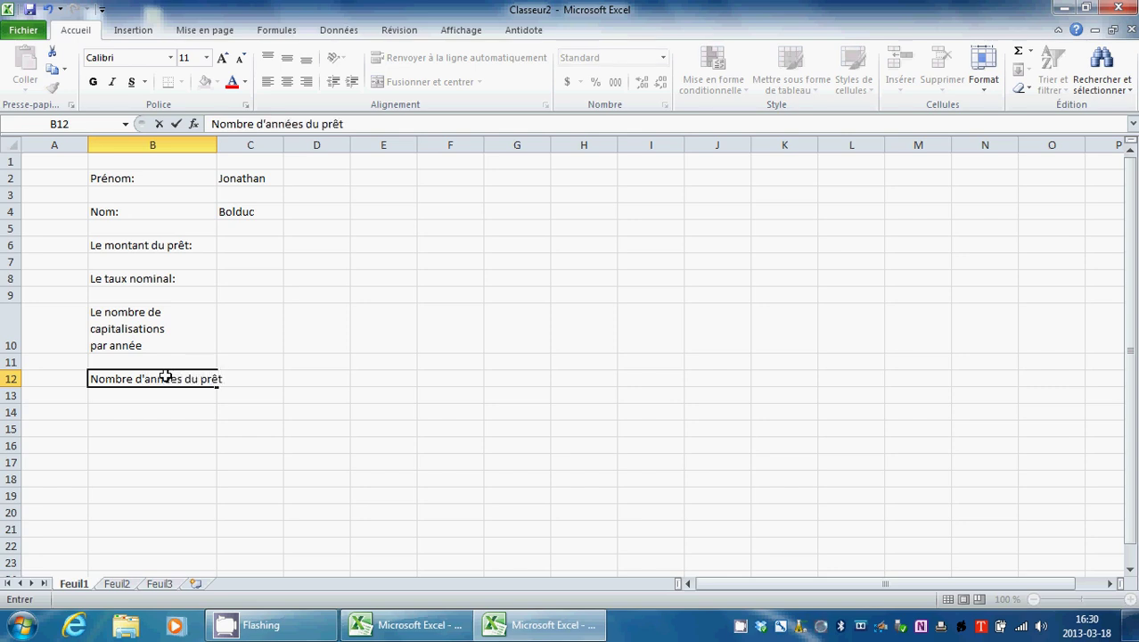
pyautogui.click(185, 379)
pyautogui.hotkey('alt', 'Return')
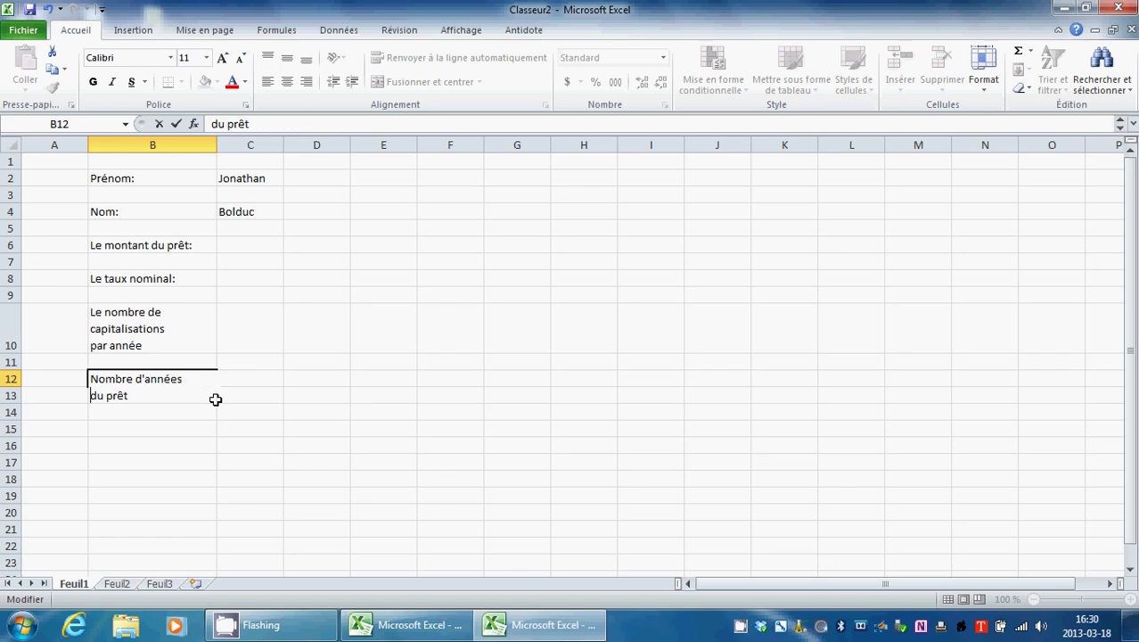
pyautogui.click(179, 419)
# Step: Enter 'Le versement' in B14 and add closing colons to the B12 and B10 labels
pyautogui.click(194, 434)
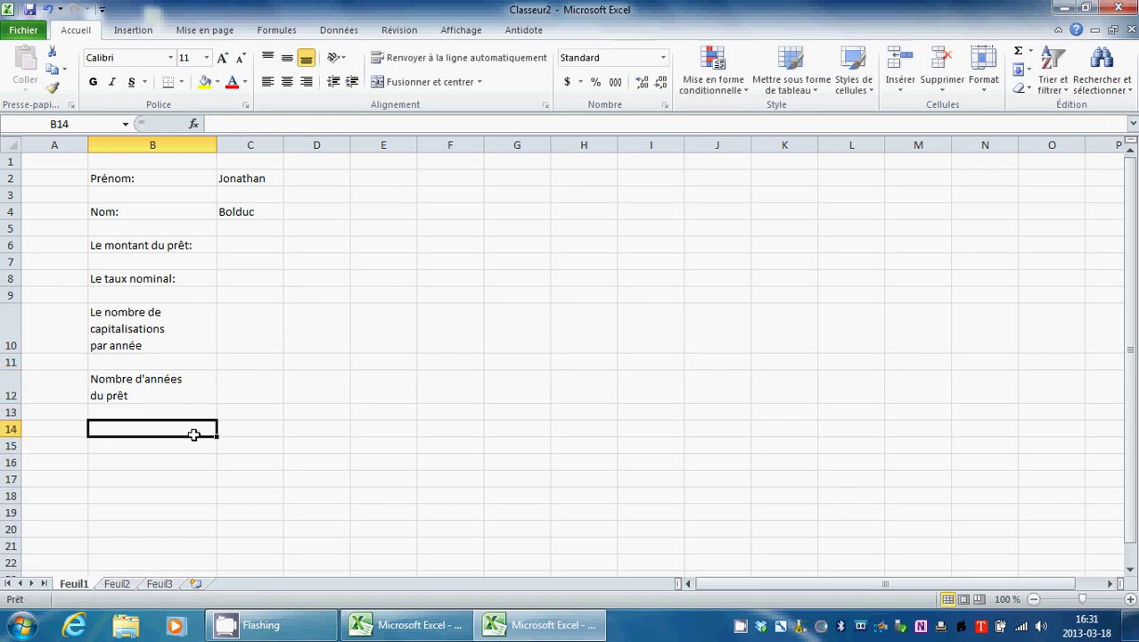
pyautogui.click(342, 441)
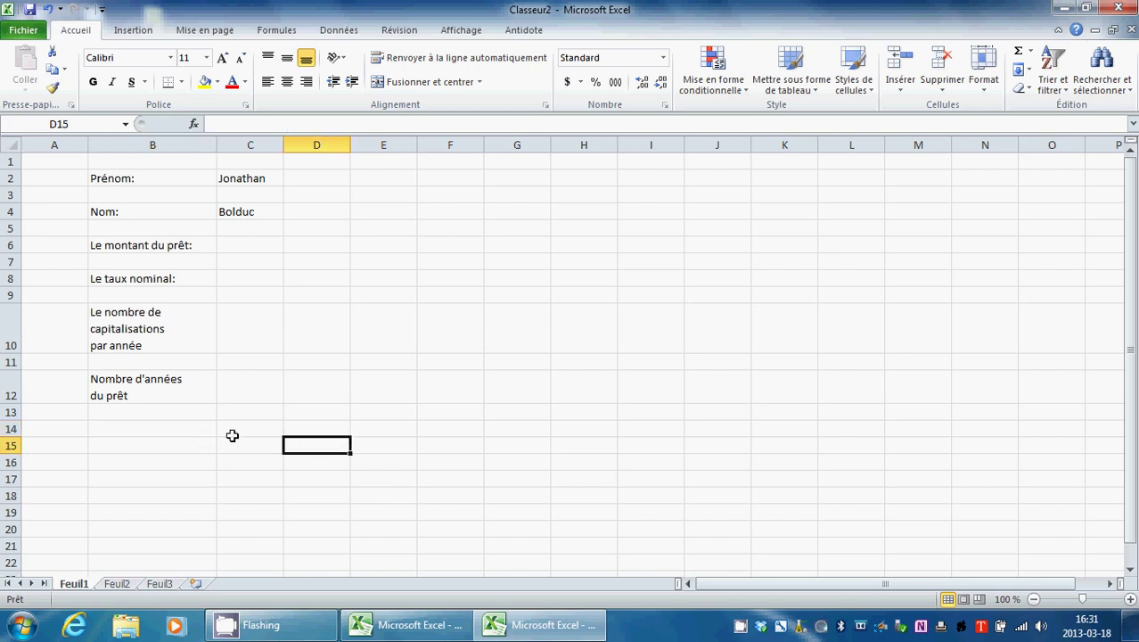
pyautogui.click(198, 426)
pyautogui.write('Le versement:')
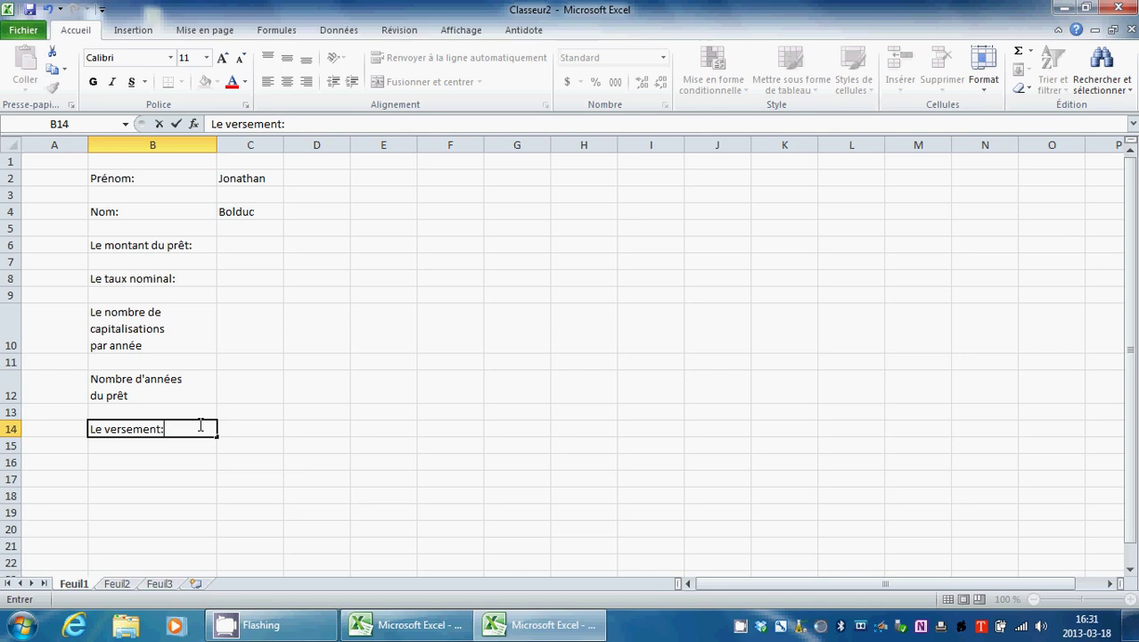
pyautogui.doubleClick(173, 392)
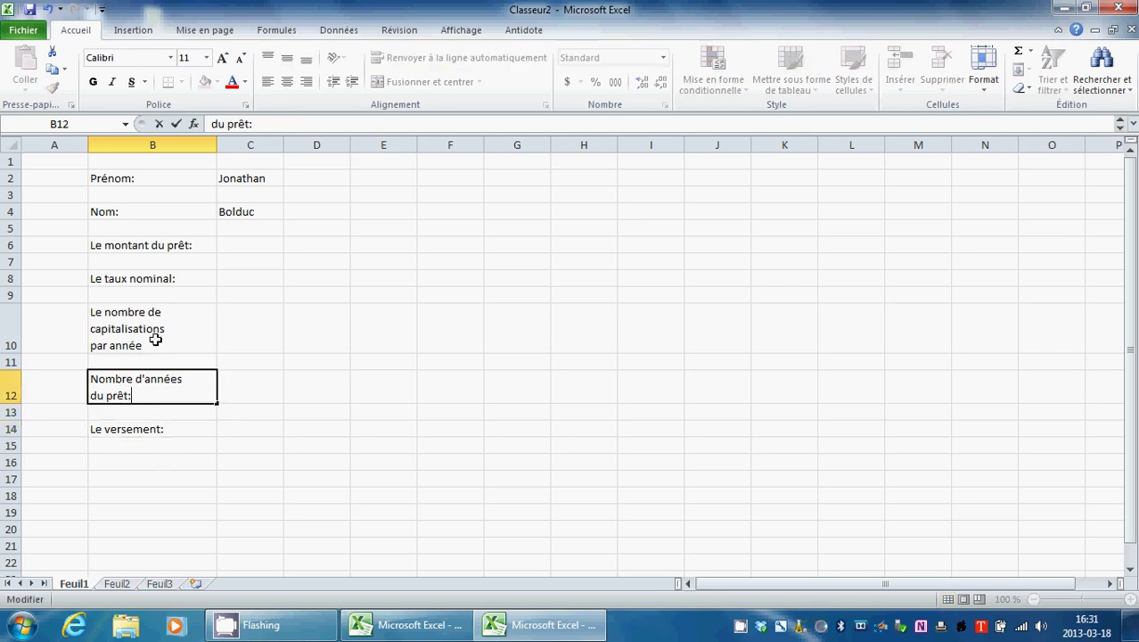
pyautogui.click(157, 345)
pyautogui.doubleClick(157, 345)
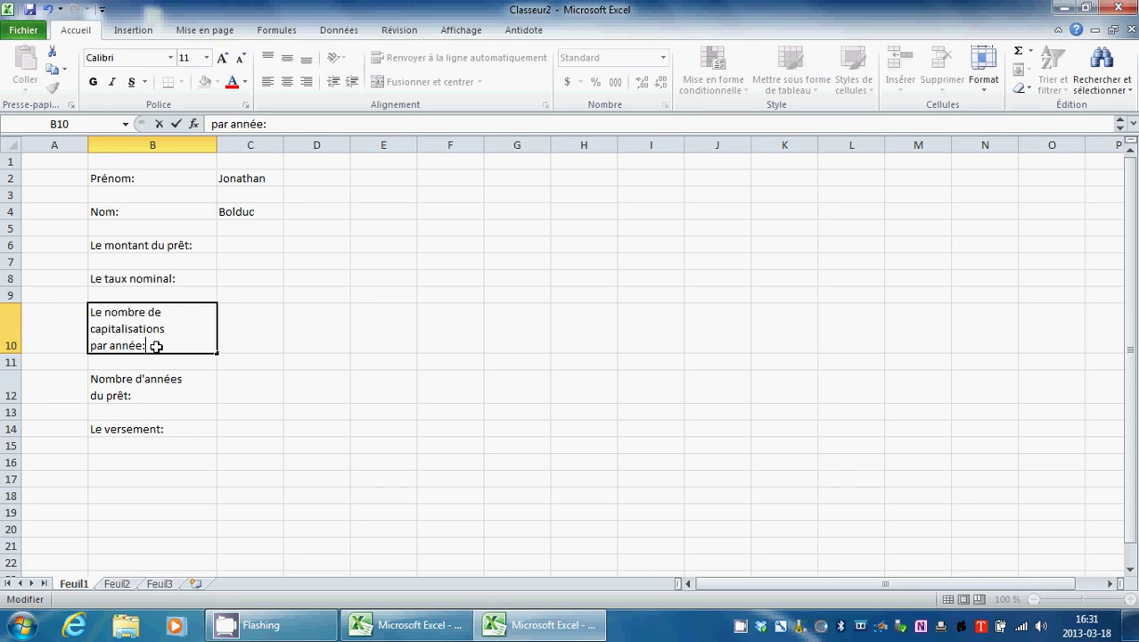
pyautogui.click(286, 295)
pyautogui.click(259, 251)
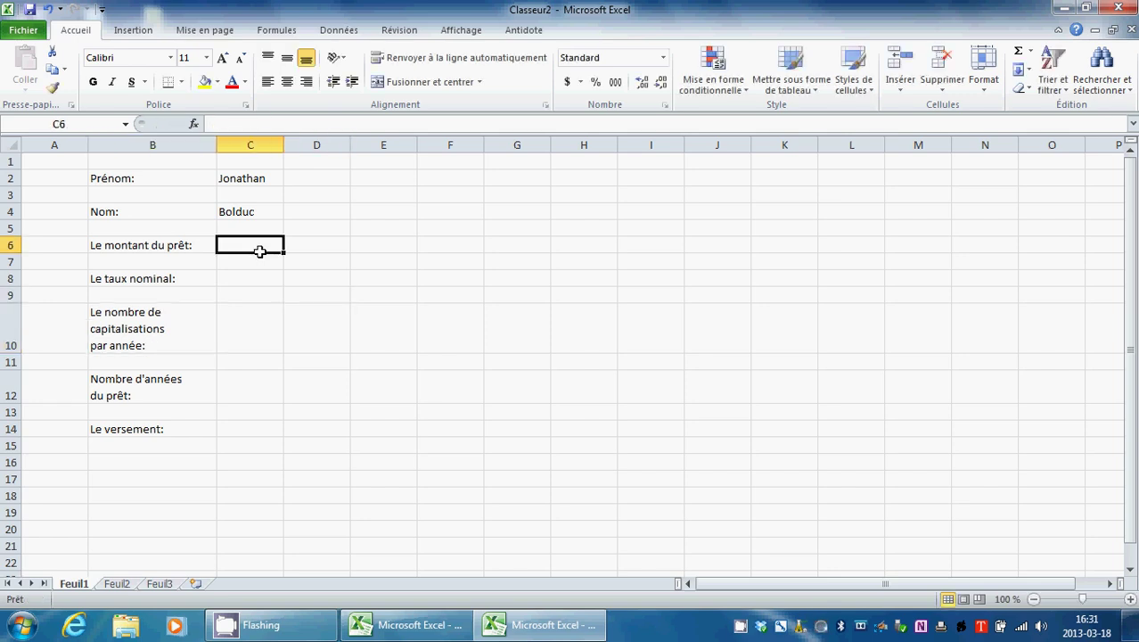
# Step: Enter 18 500,00 $ in C6, 4,60% in C8, 12 in C10 and 6 in C12
pyautogui.doubleClick(265, 244)
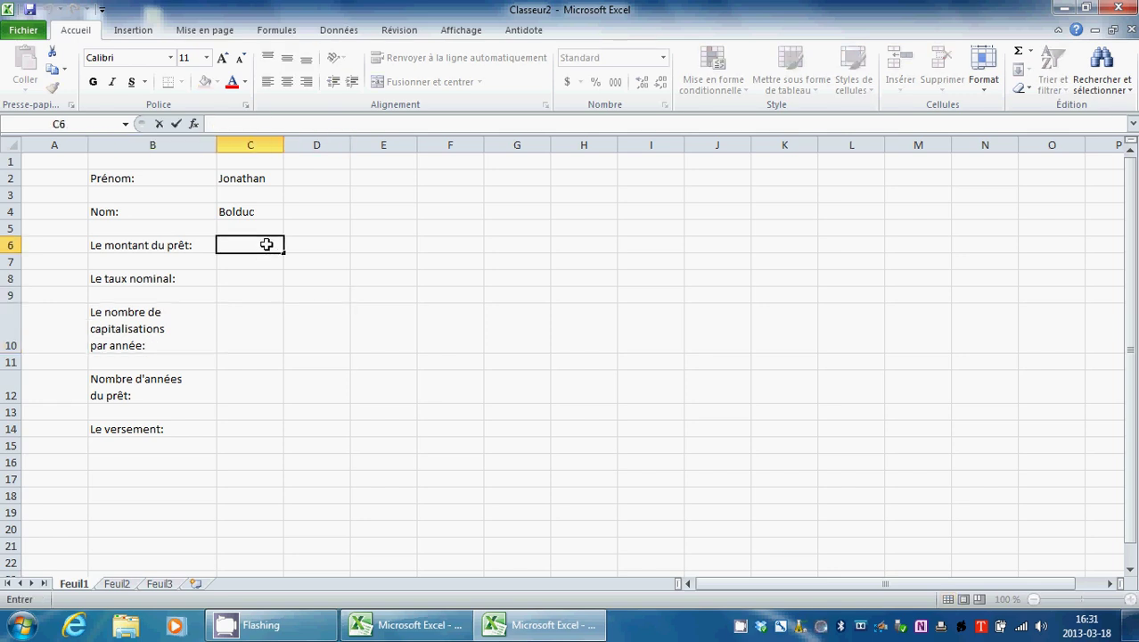
pyautogui.write('18 500,')
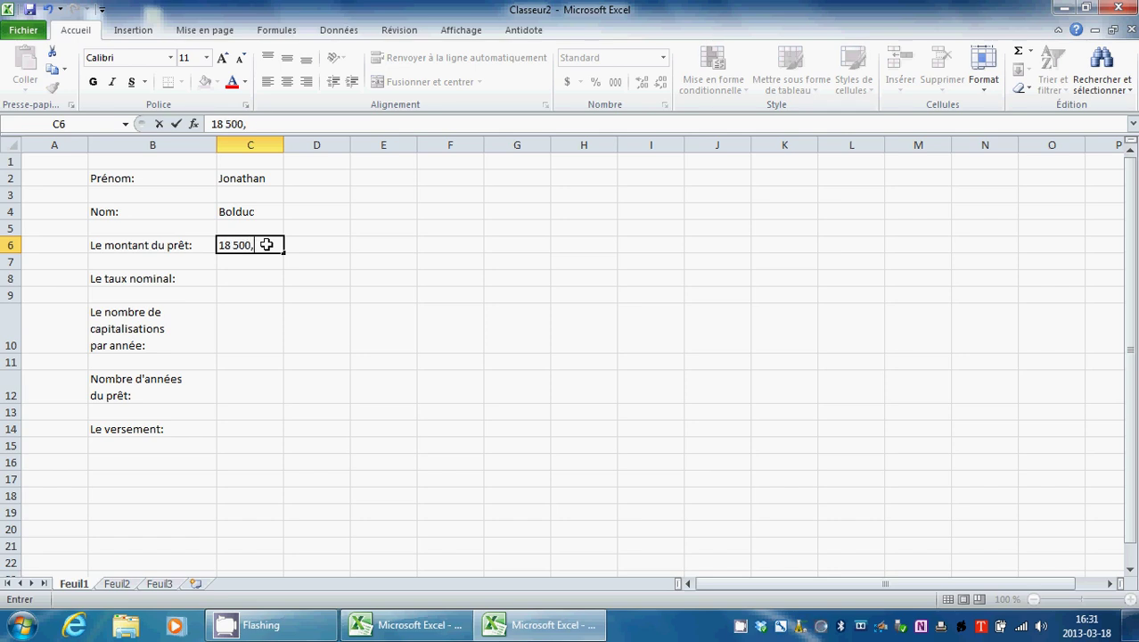
pyautogui.write('00 ')
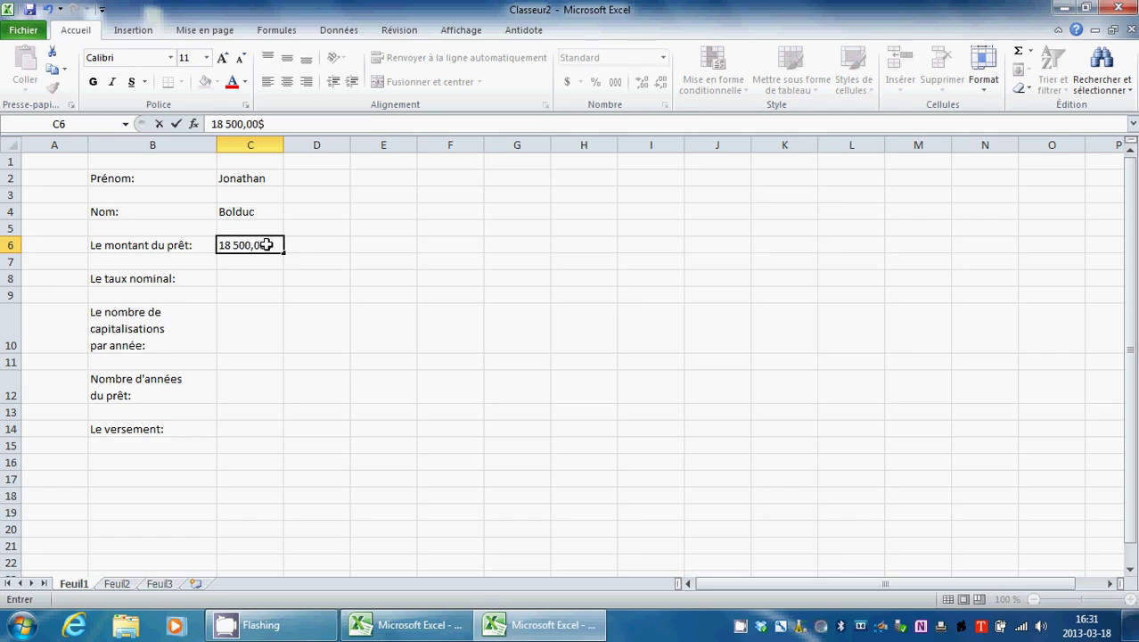
pyautogui.write('$')
pyautogui.click(248, 277)
pyautogui.doubleClick(248, 278)
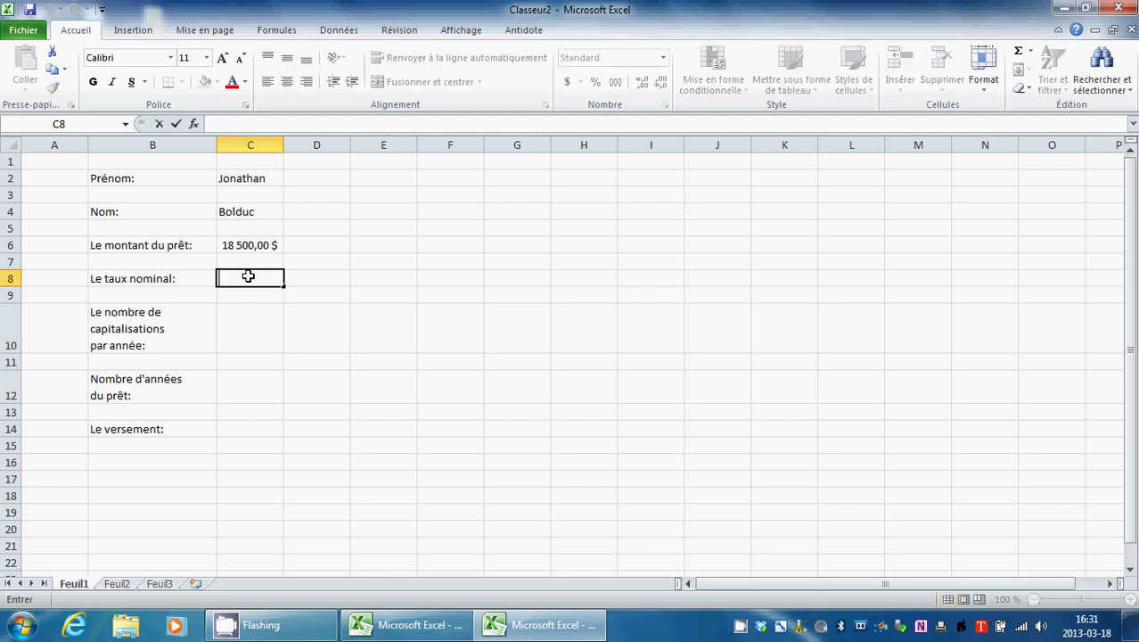
pyautogui.write('4,60$')
pyautogui.press('BackSpace')
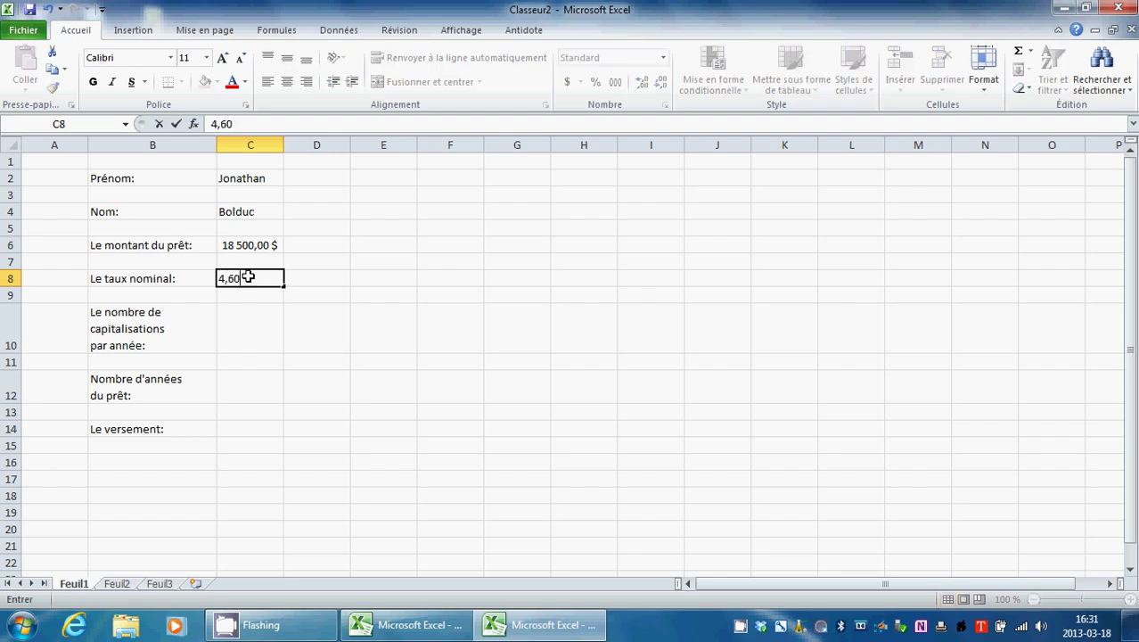
pyautogui.write('%')
pyautogui.doubleClick(239, 337)
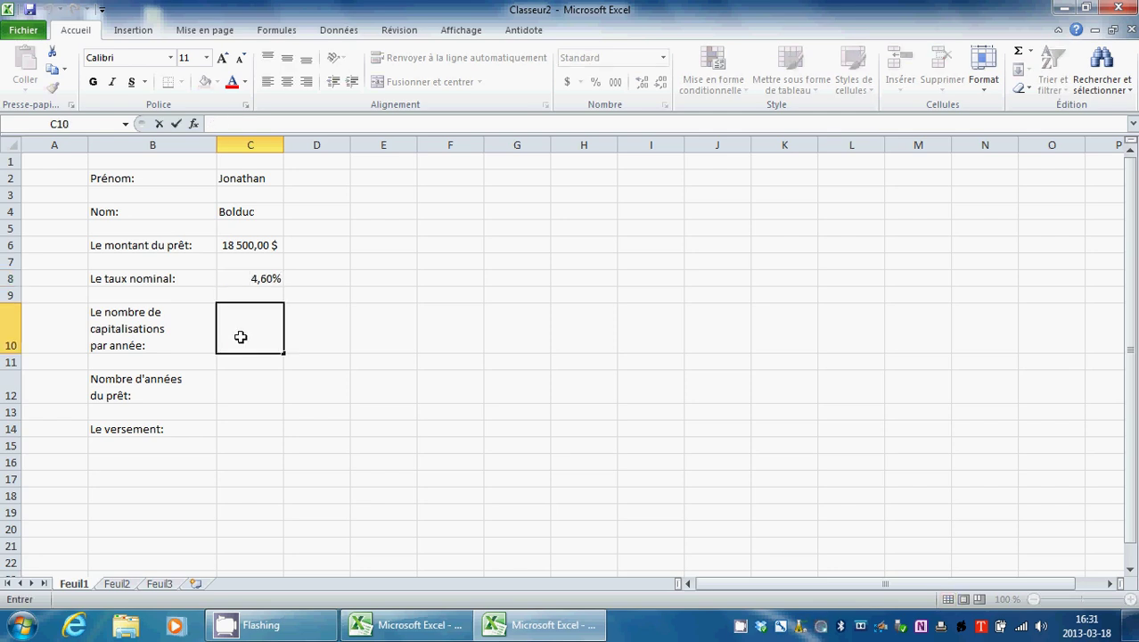
pyautogui.write('12')
pyautogui.doubleClick(257, 389)
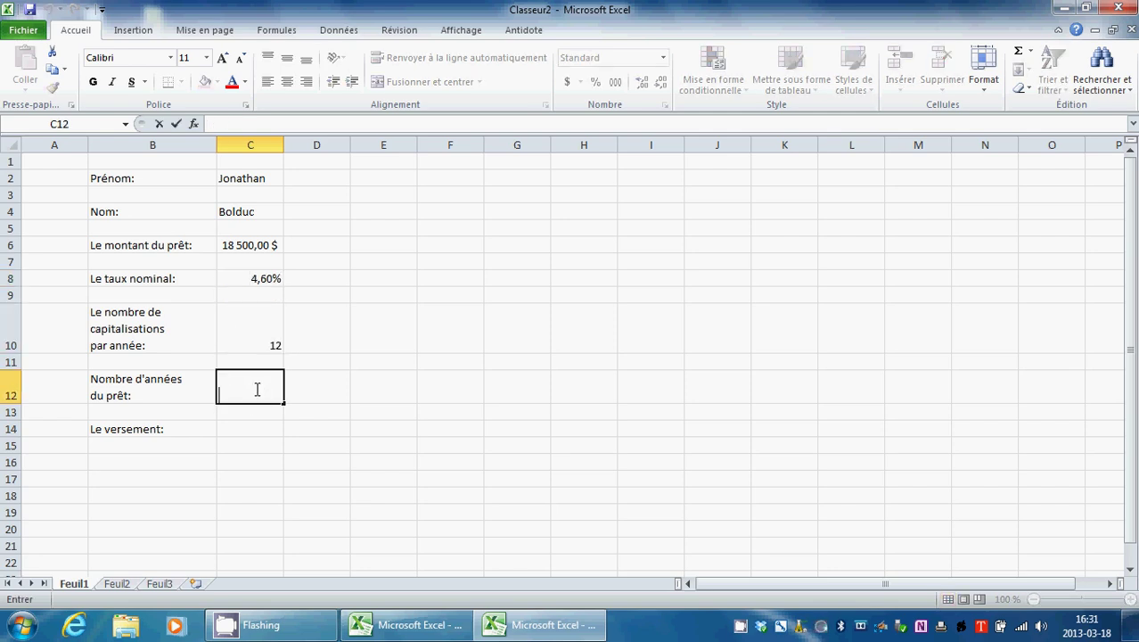
pyautogui.write('6')
# Step: Centre the text of the whole B2:C14 label and value block
pyautogui.moveTo(356, 361); pyautogui.dragTo(359, 346)
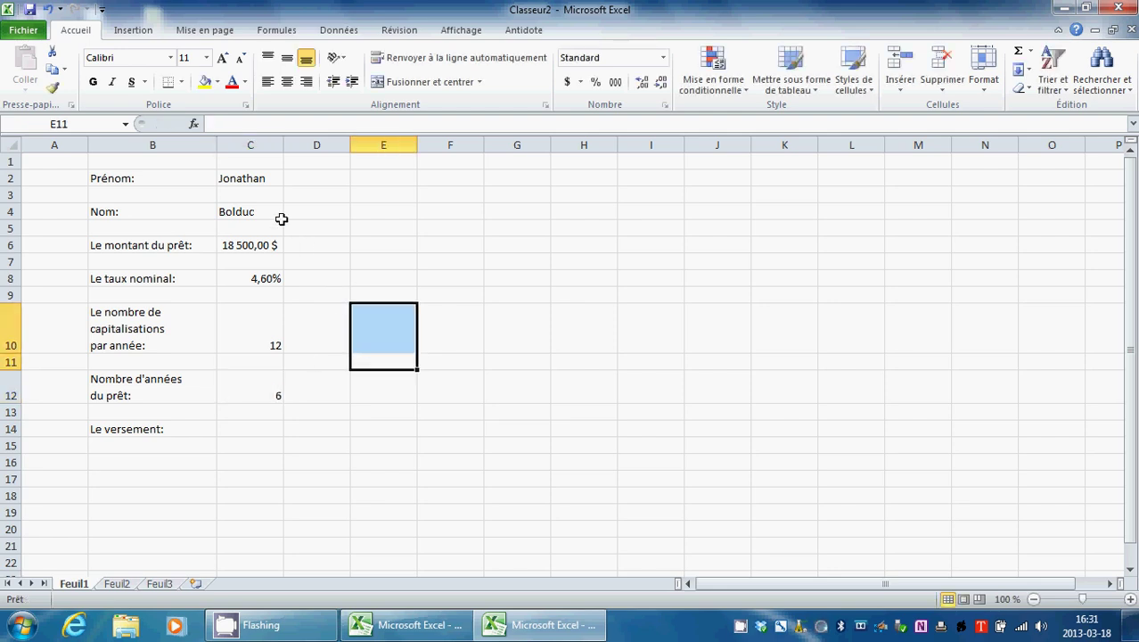
pyautogui.moveTo(132, 185); pyautogui.dragTo(265, 431)
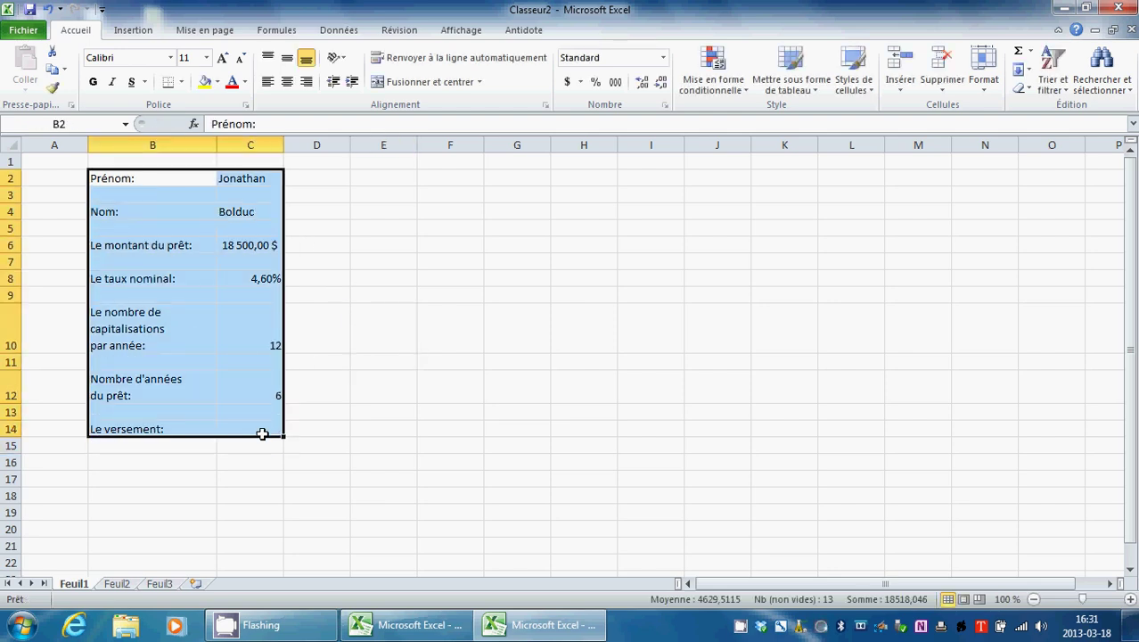
pyautogui.click(290, 86)
pyautogui.click(356, 260)
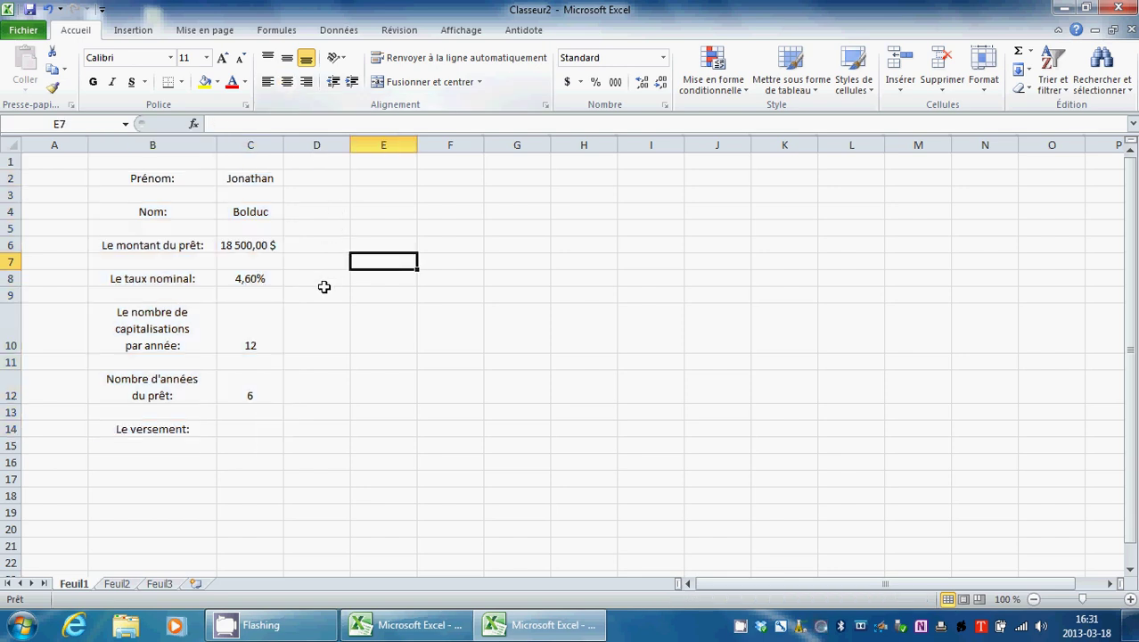
pyautogui.click(239, 426)
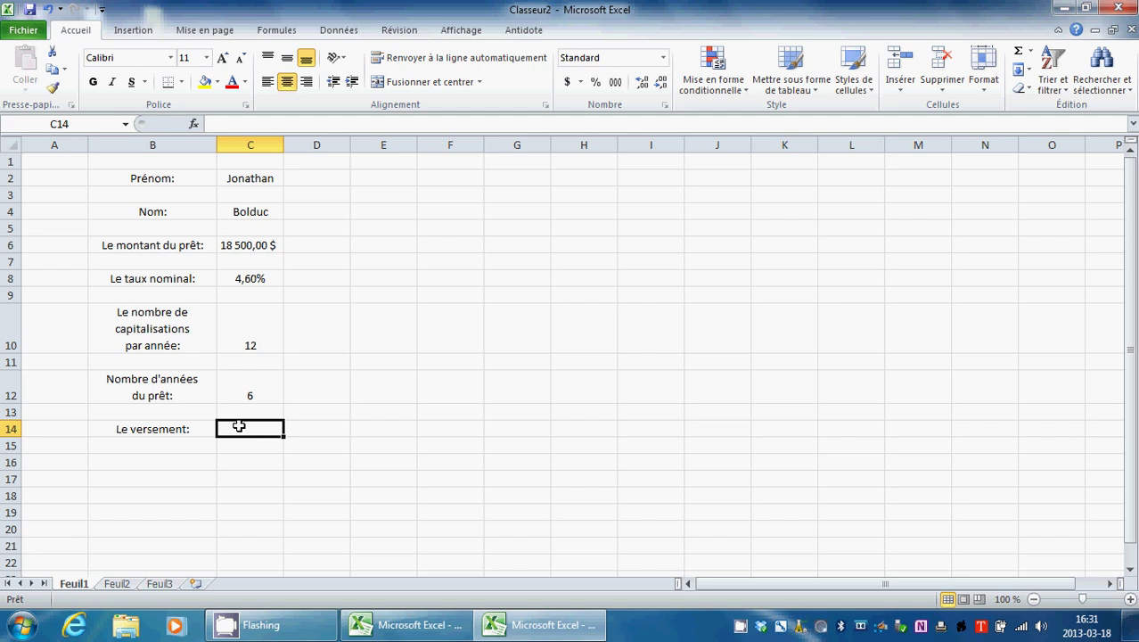
# Step: Insert the VPM function from the Finances category into cell C14
pyautogui.click(195, 130)
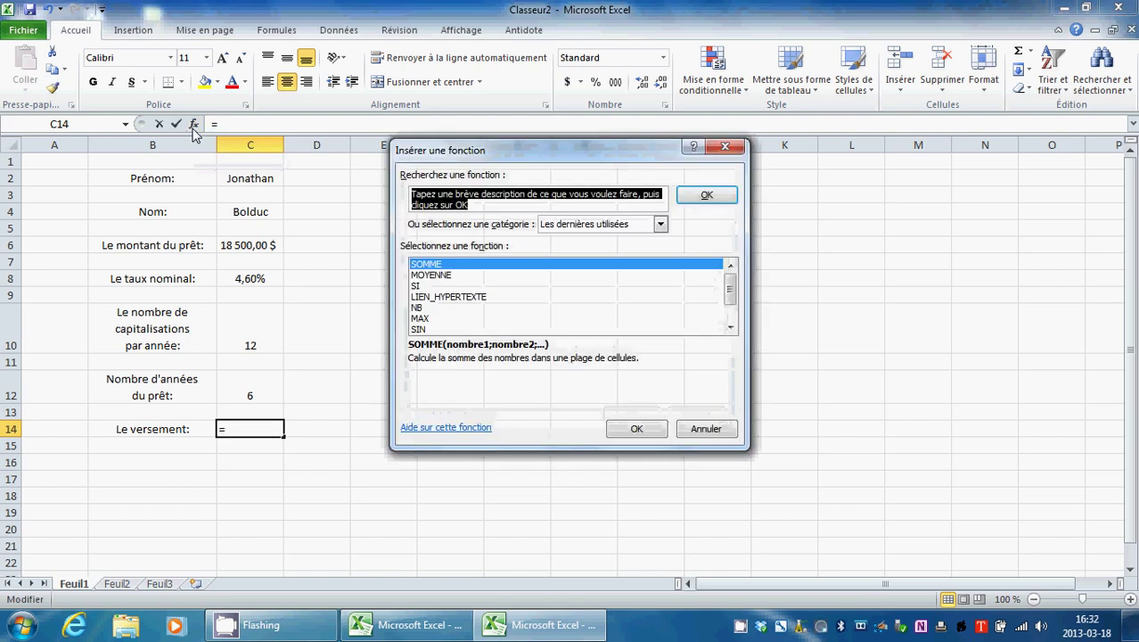
pyautogui.click(621, 227)
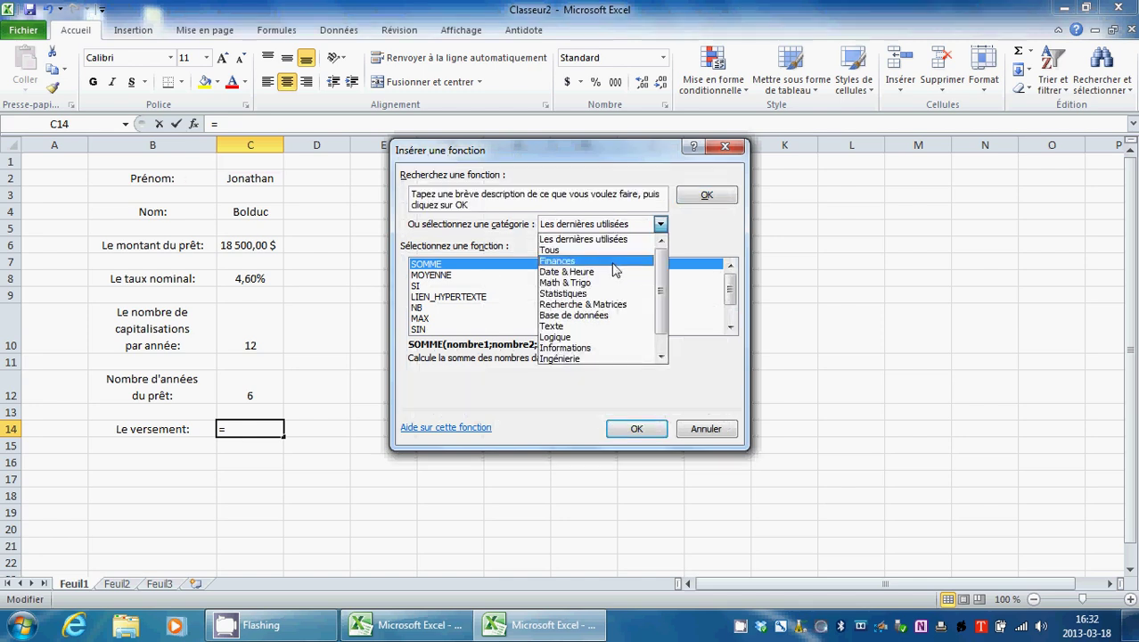
pyautogui.click(613, 263)
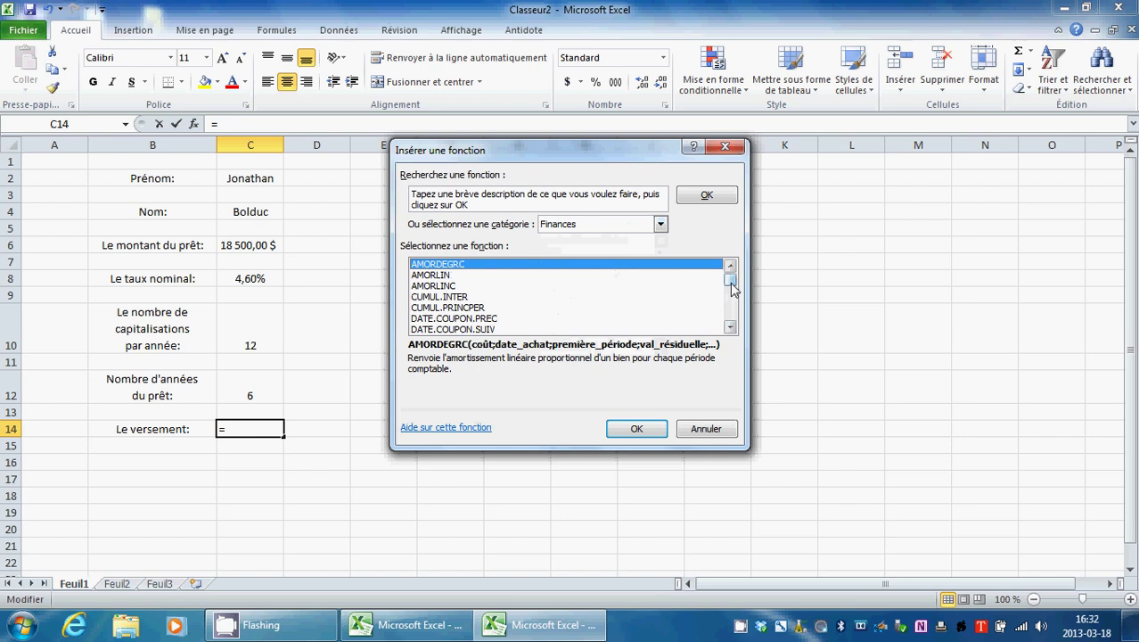
pyautogui.moveTo(731, 287); pyautogui.dragTo(739, 324)
pyautogui.click(437, 329)
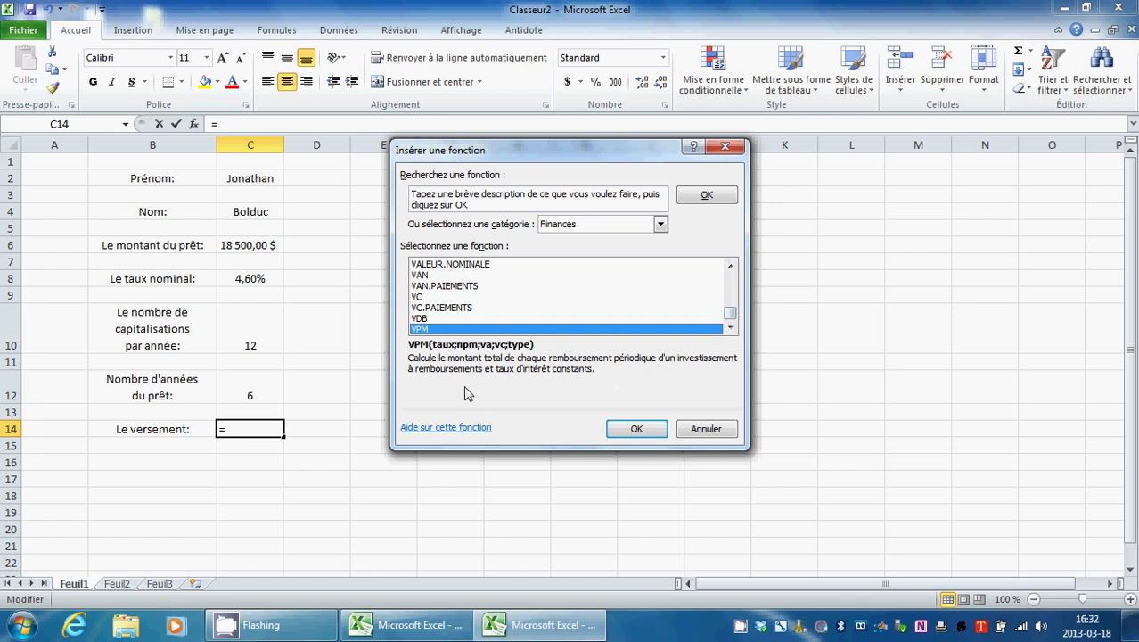
pyautogui.click(637, 429)
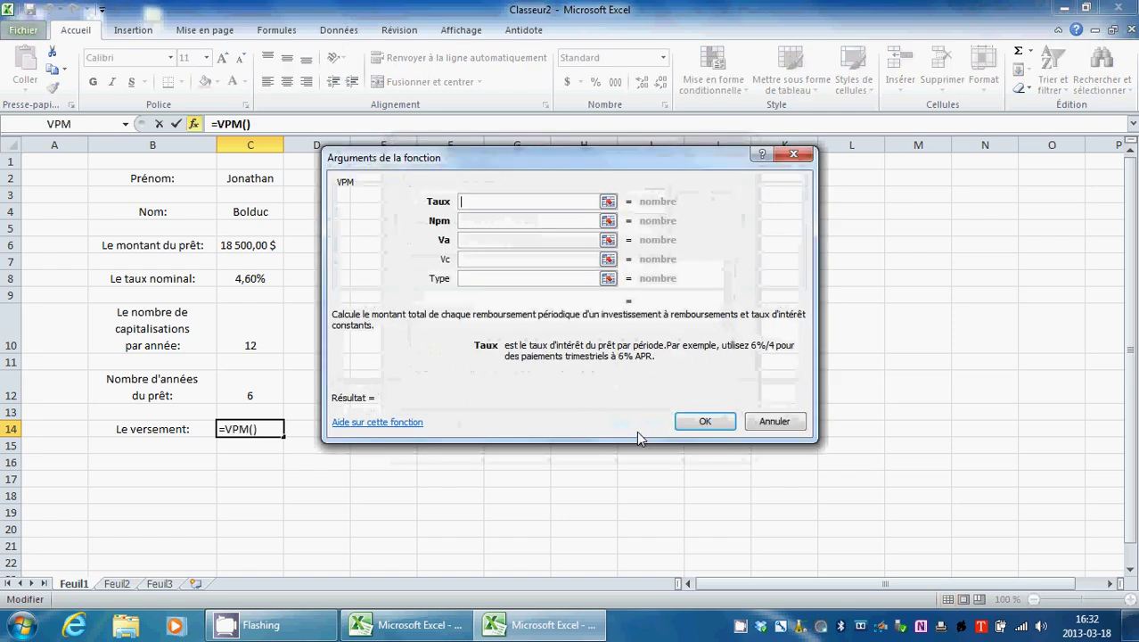
# Step: Set the VPM Taux argument to C8/C10
pyautogui.click(608, 202)
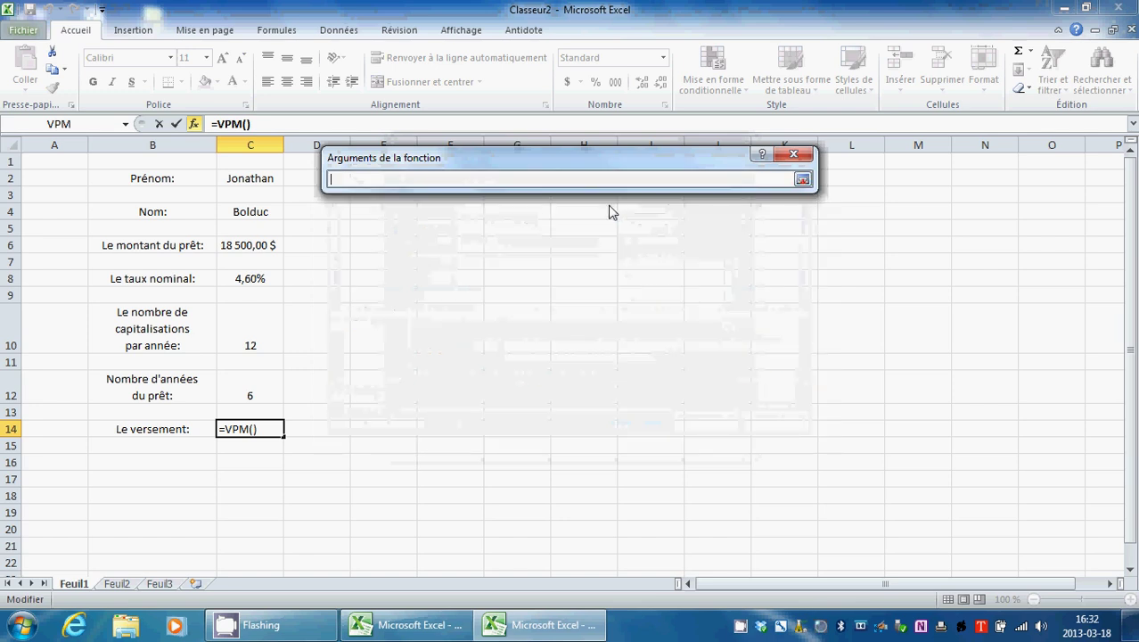
pyautogui.click(254, 278)
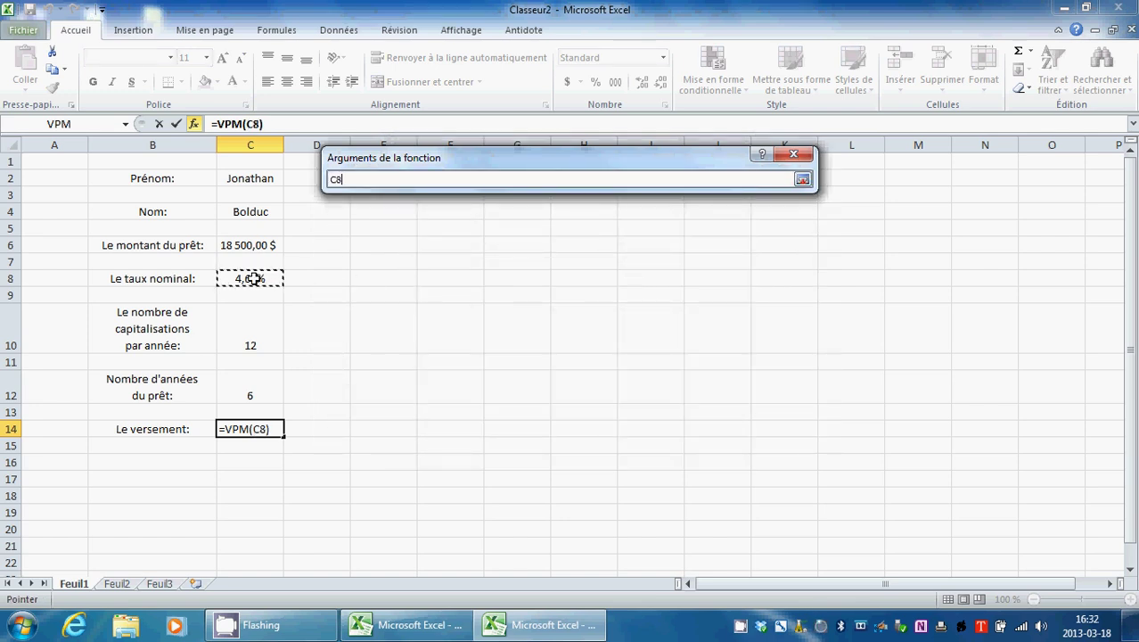
pyautogui.click(802, 181)
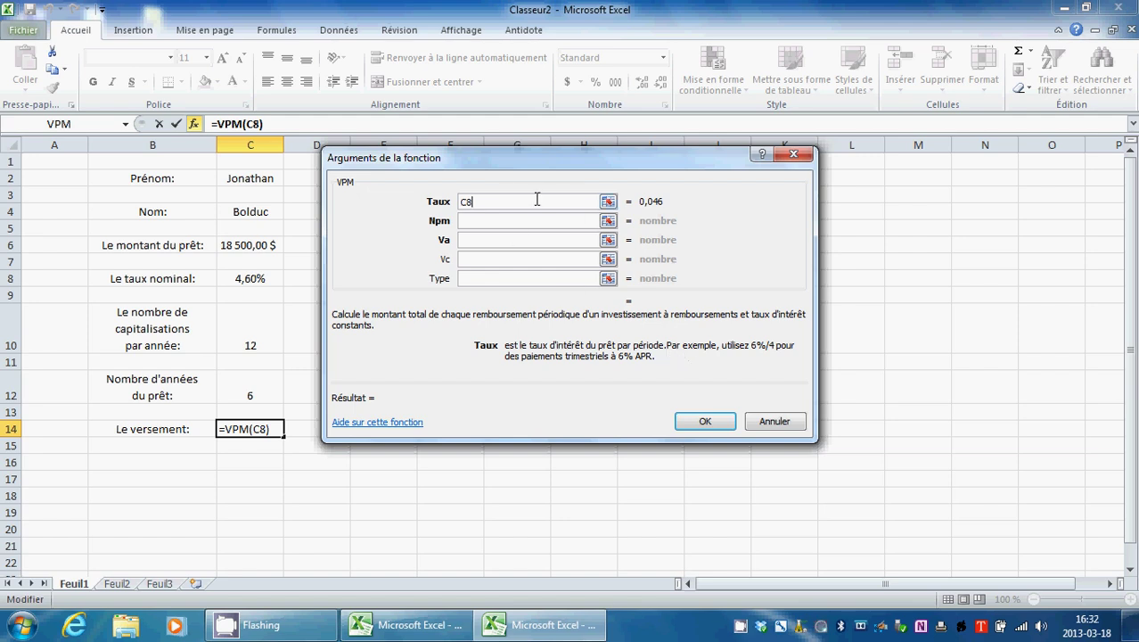
pyautogui.click(607, 202)
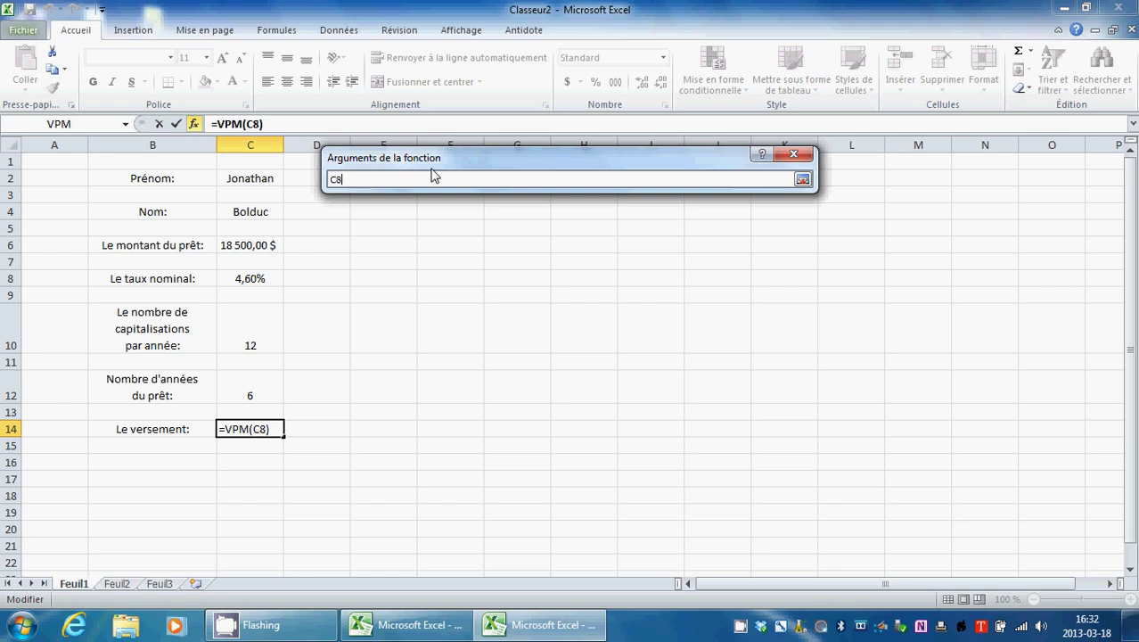
pyautogui.write('/')
pyautogui.click(254, 346)
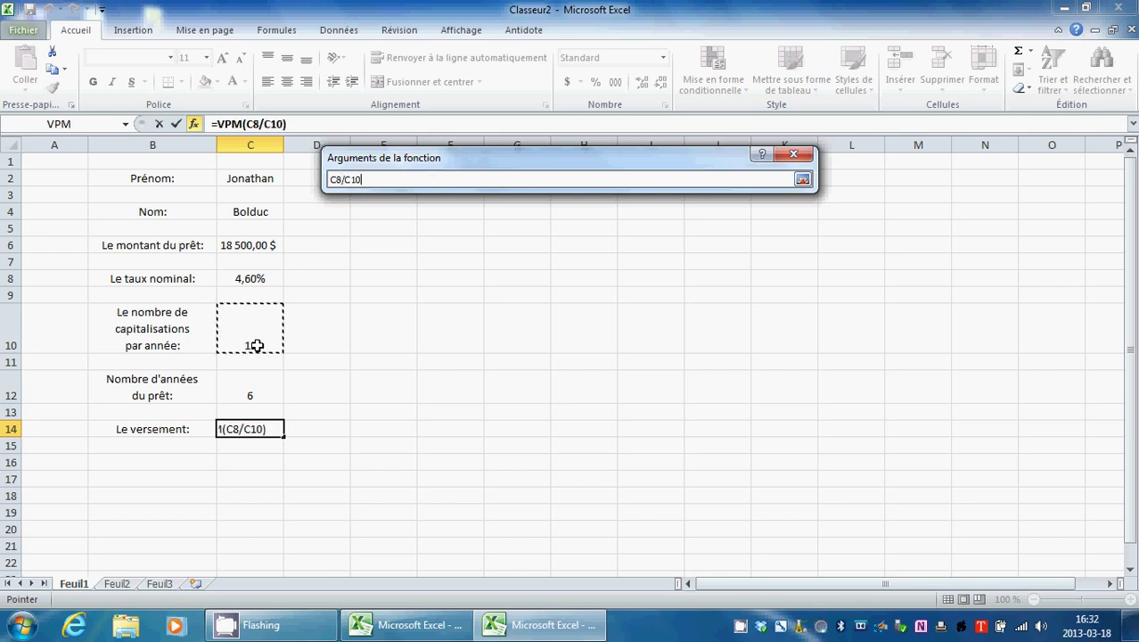
pyautogui.click(801, 181)
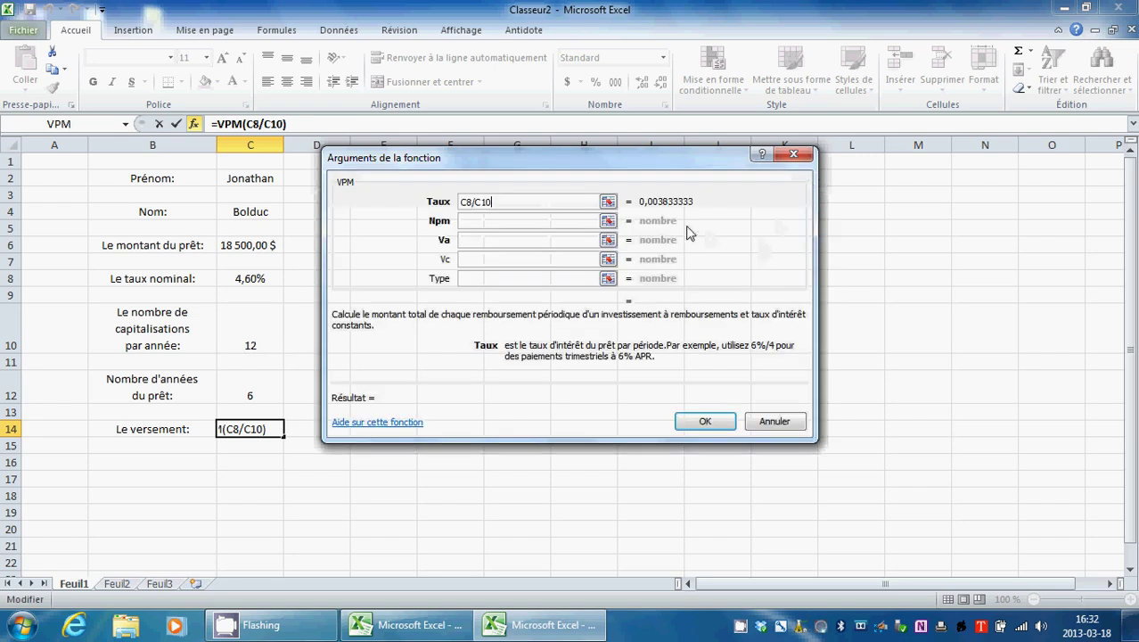
# Step: Set the VPM Npm argument to C10*C12
pyautogui.click(565, 220)
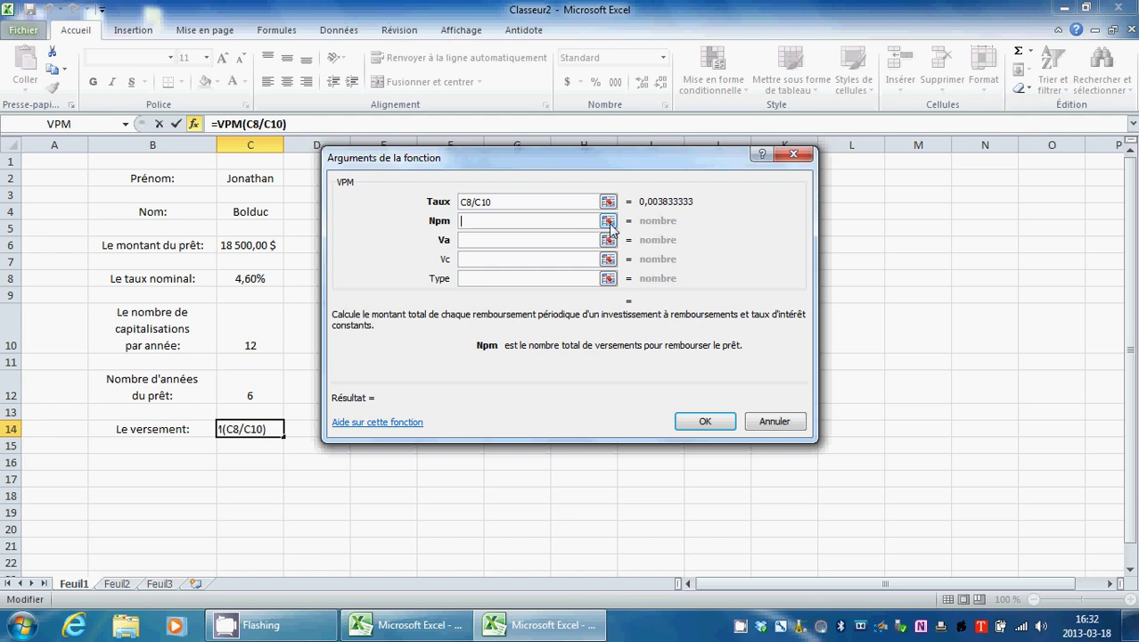
pyautogui.click(608, 221)
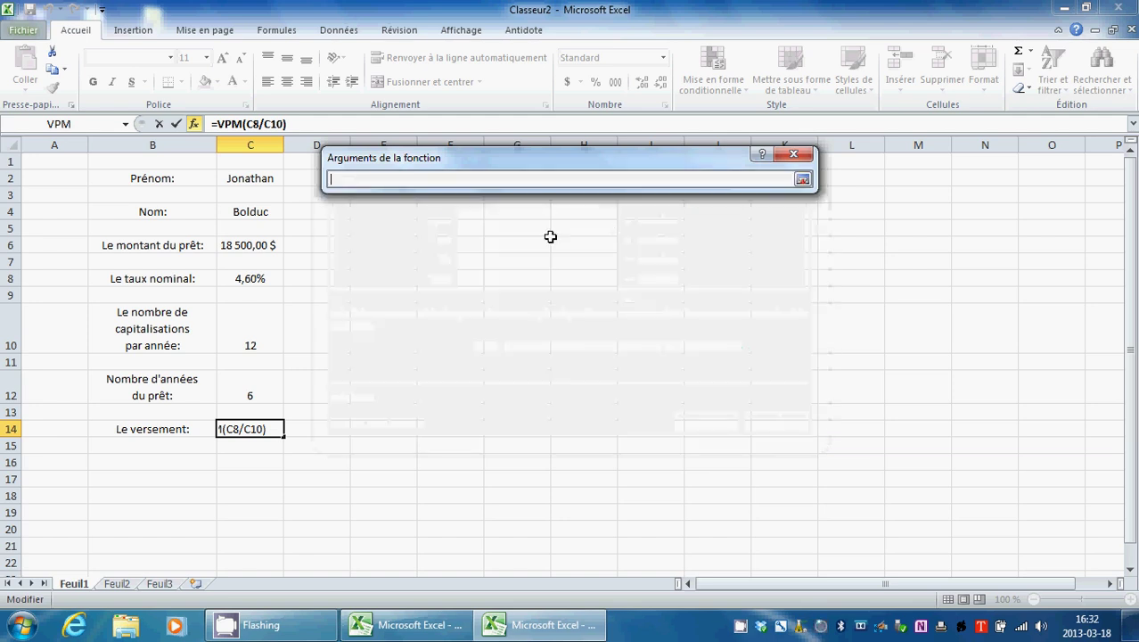
pyautogui.click(249, 328)
pyautogui.write('*')
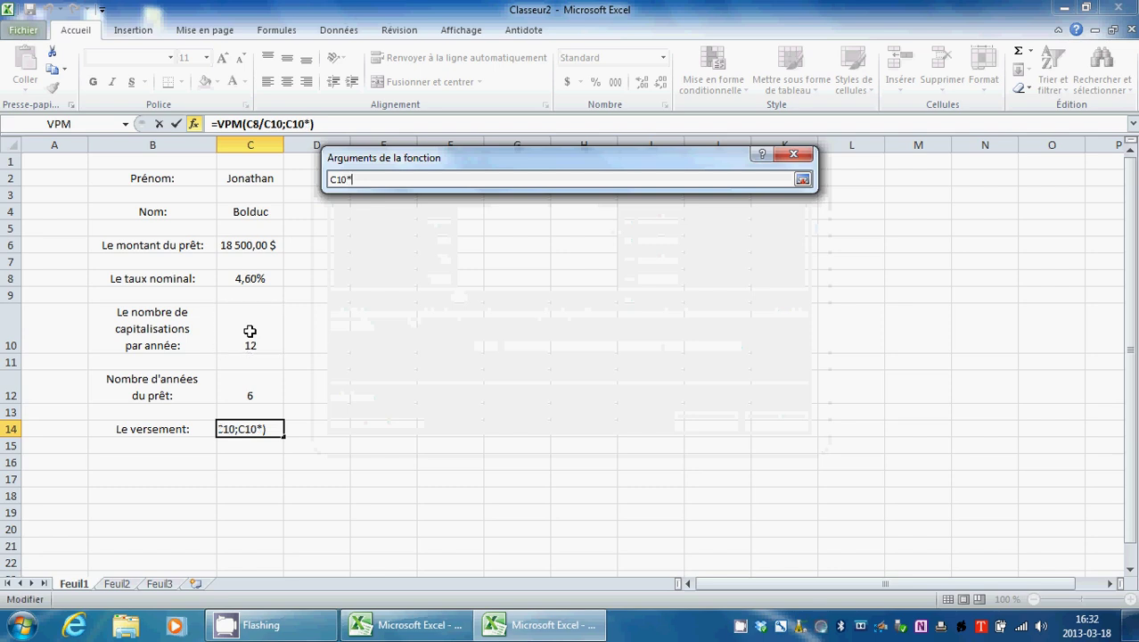
pyautogui.click(268, 394)
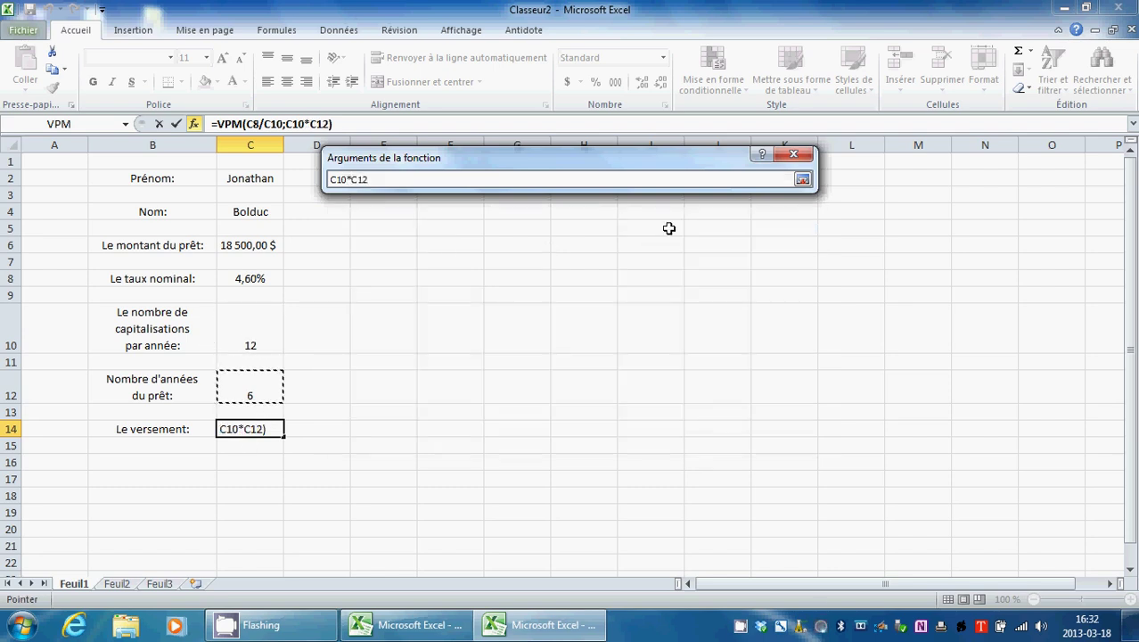
pyautogui.click(802, 181)
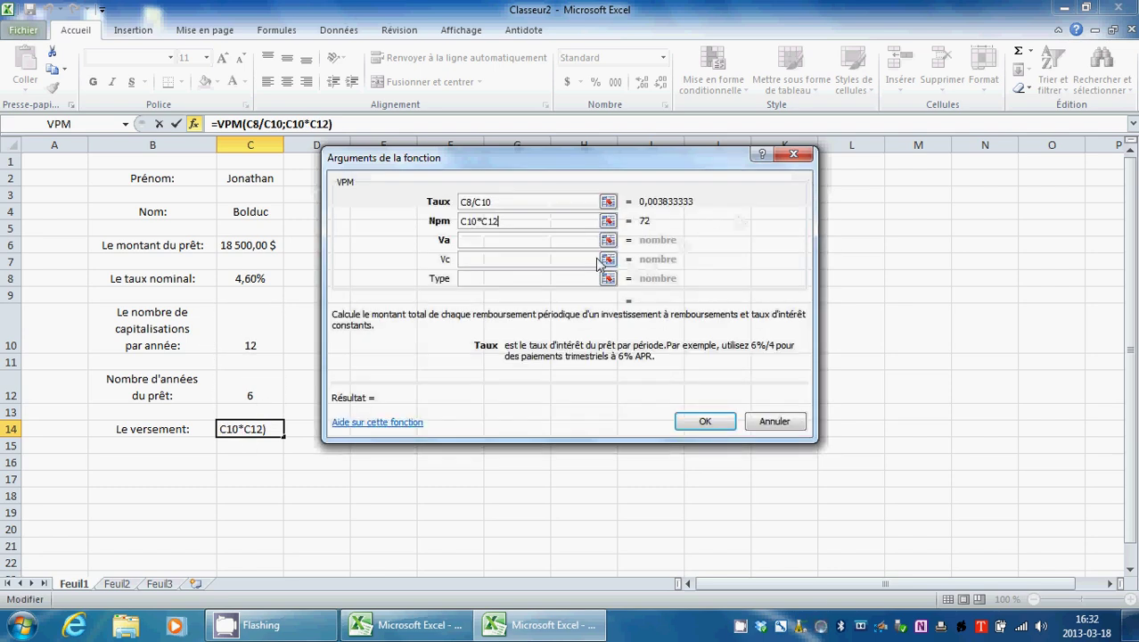
# Step: Set Va to C6, Vc to 0 and Type to 0, and confirm the VPM formula
pyautogui.click(527, 241)
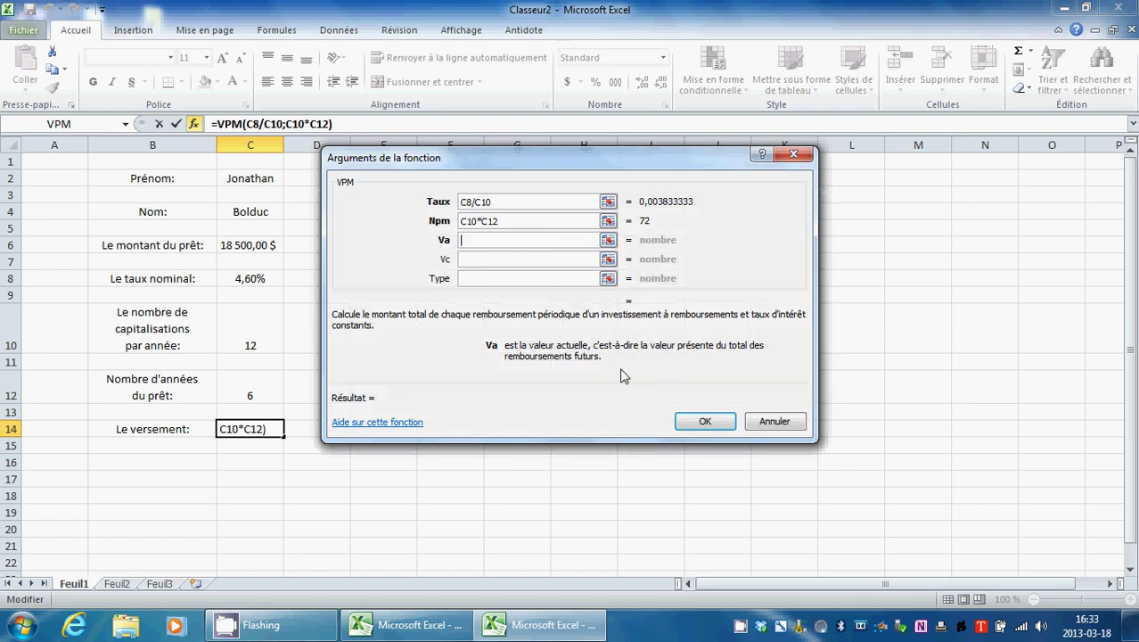
pyautogui.click(610, 243)
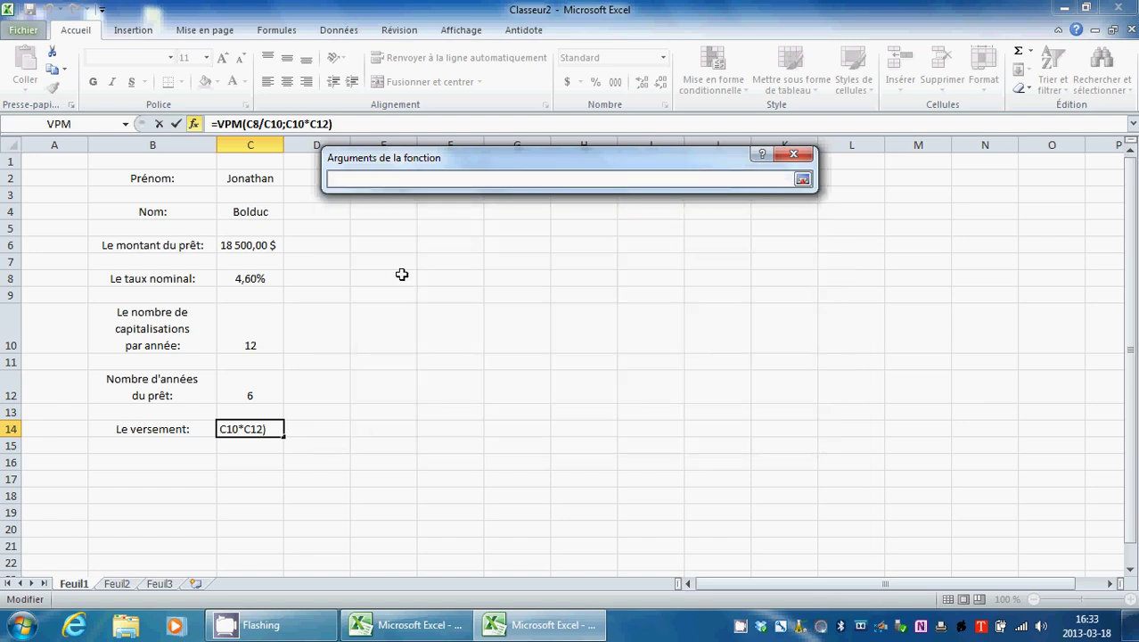
pyautogui.click(260, 245)
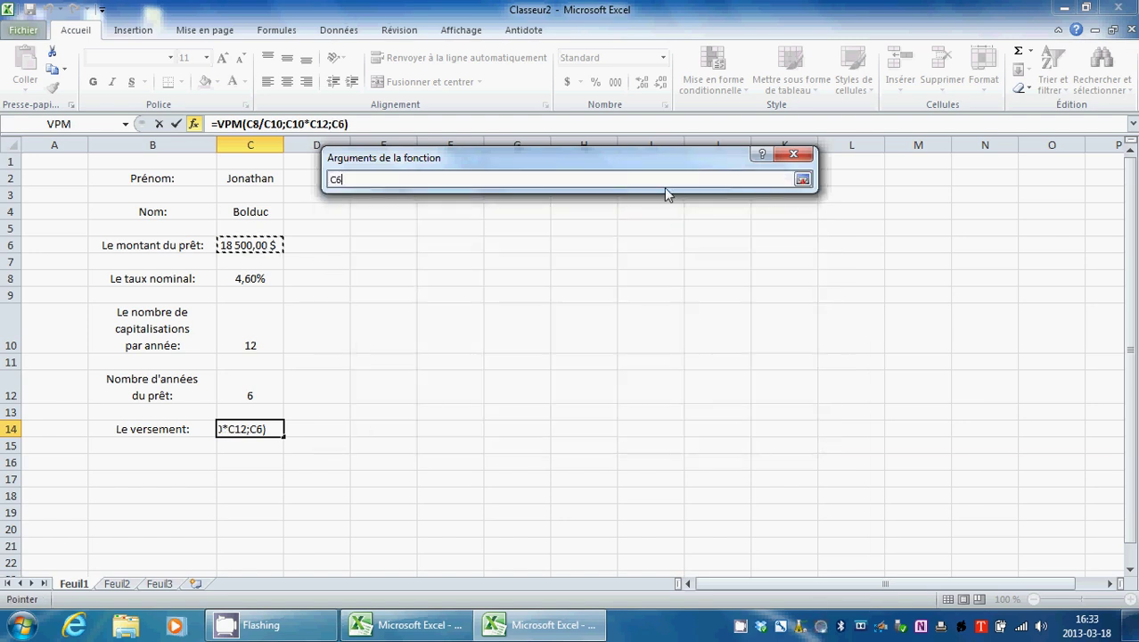
pyautogui.click(802, 179)
pyautogui.click(551, 258)
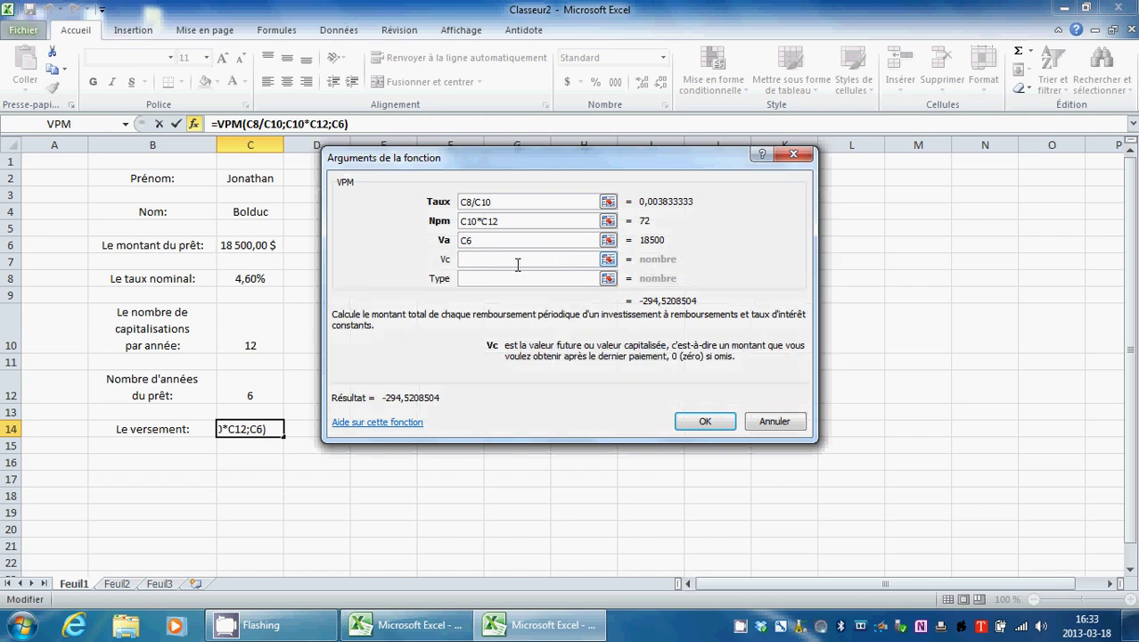
pyautogui.write('0')
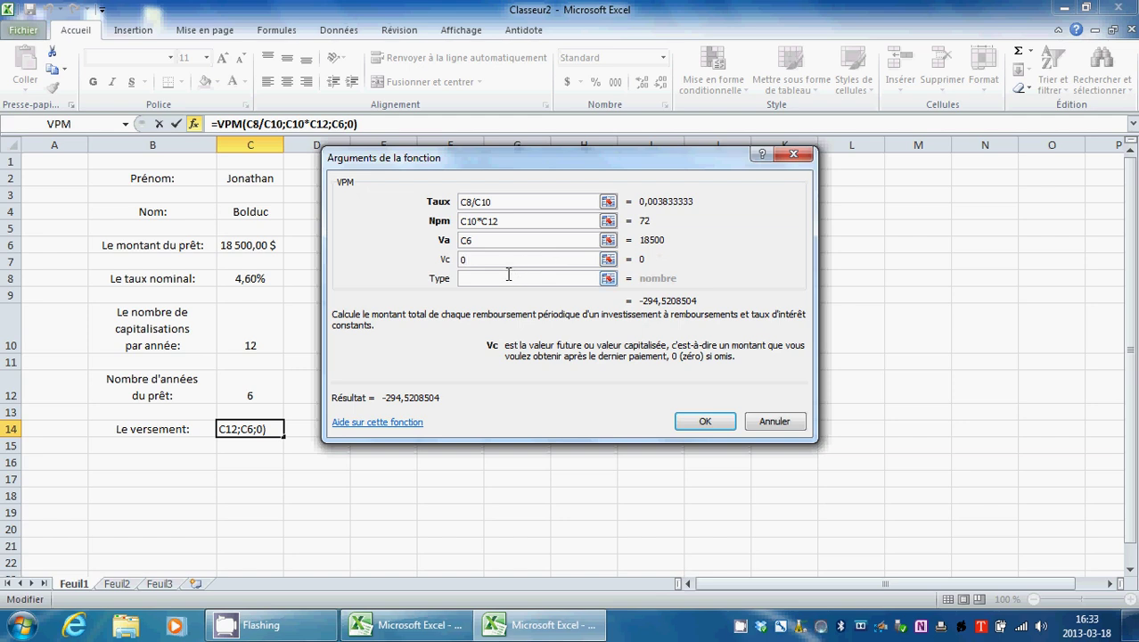
pyautogui.click(506, 277)
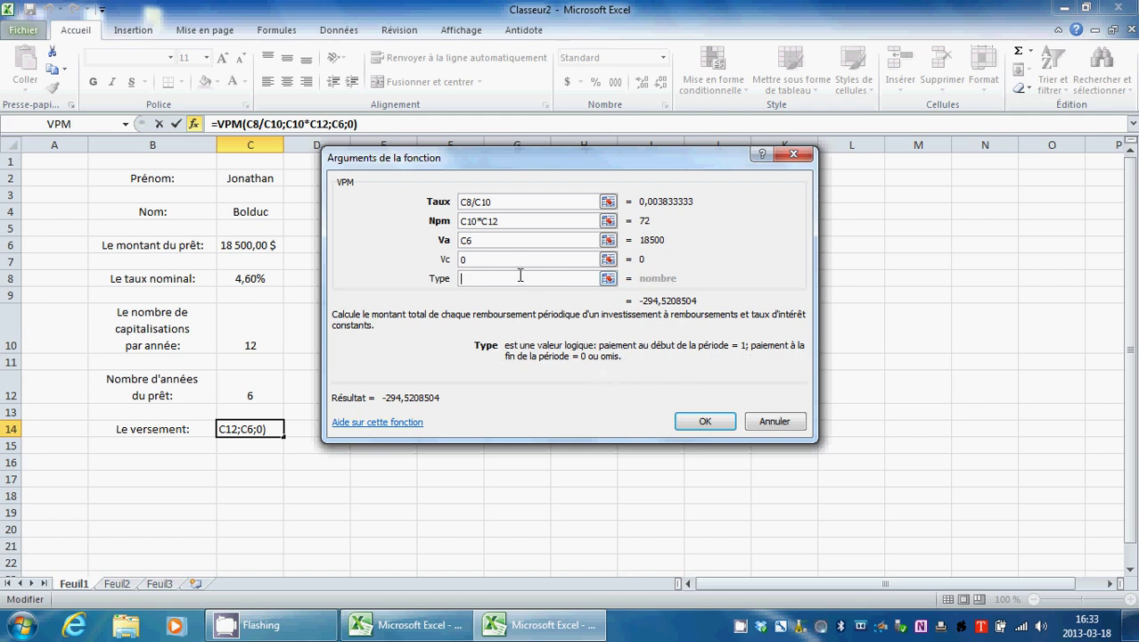
pyautogui.write('0')
pyautogui.click(705, 422)
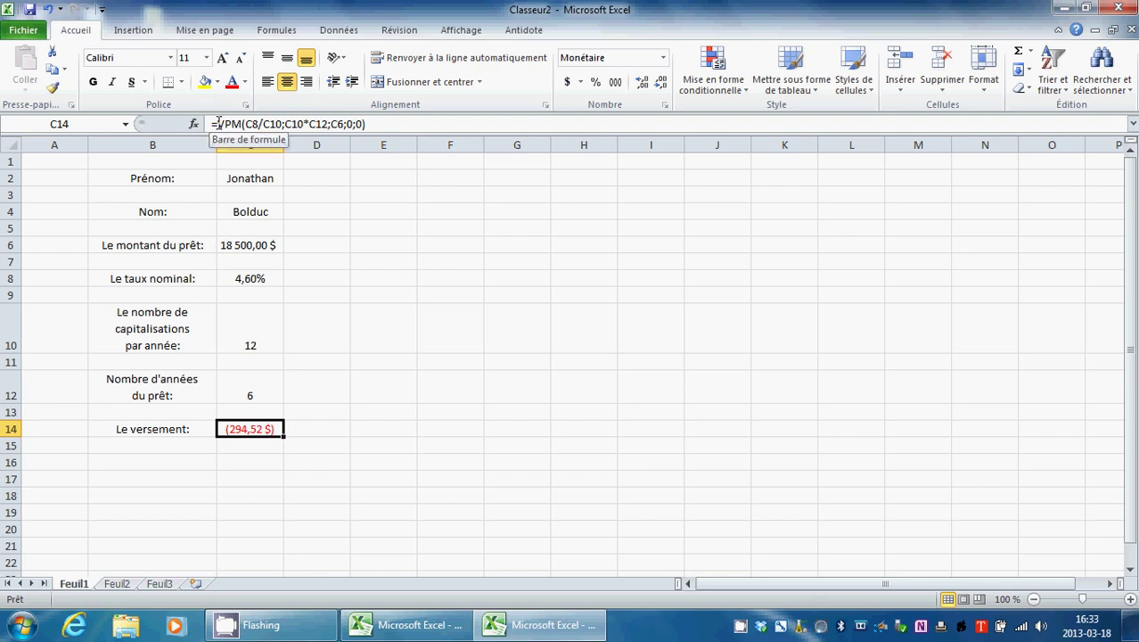
# Step: Add a minus sign before VPM so C14 shows a positive 294,52 $
pyautogui.click(217, 124)
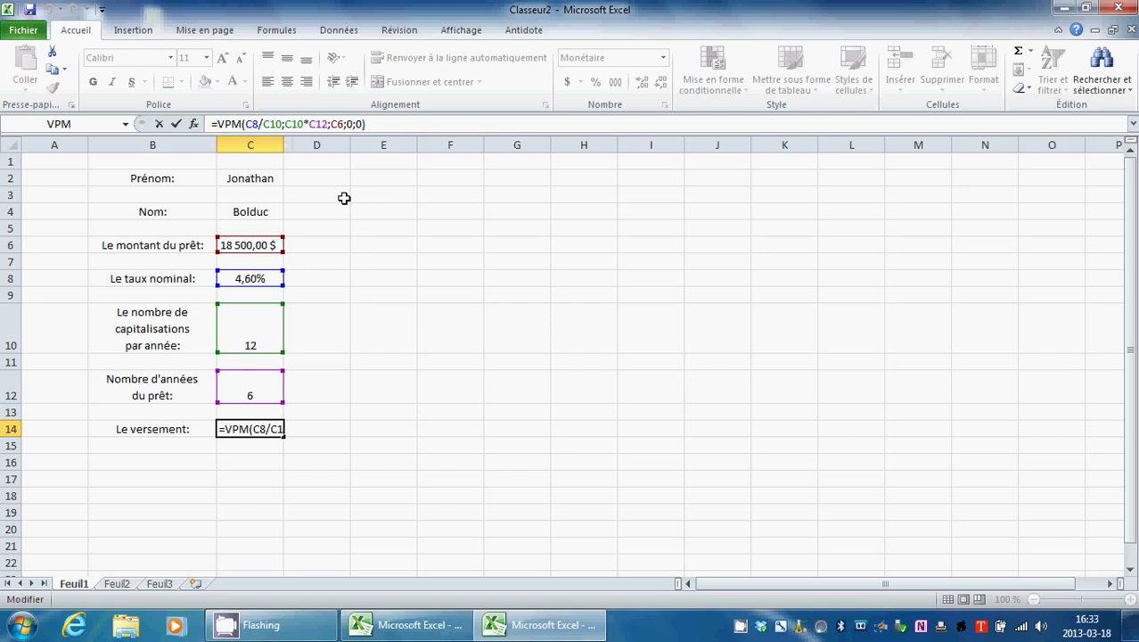
pyautogui.write('-')
pyautogui.click(177, 123)
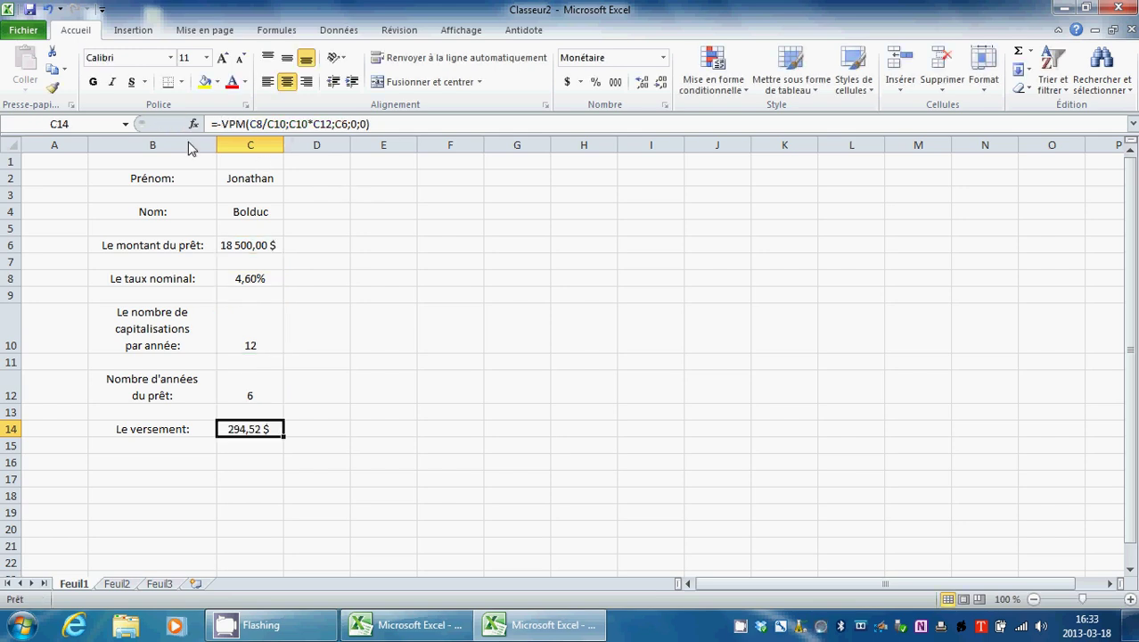
# Step: Type the headings No, Versement, Intérêt, Amortissement and Solde across A16:E16
pyautogui.click(65, 464)
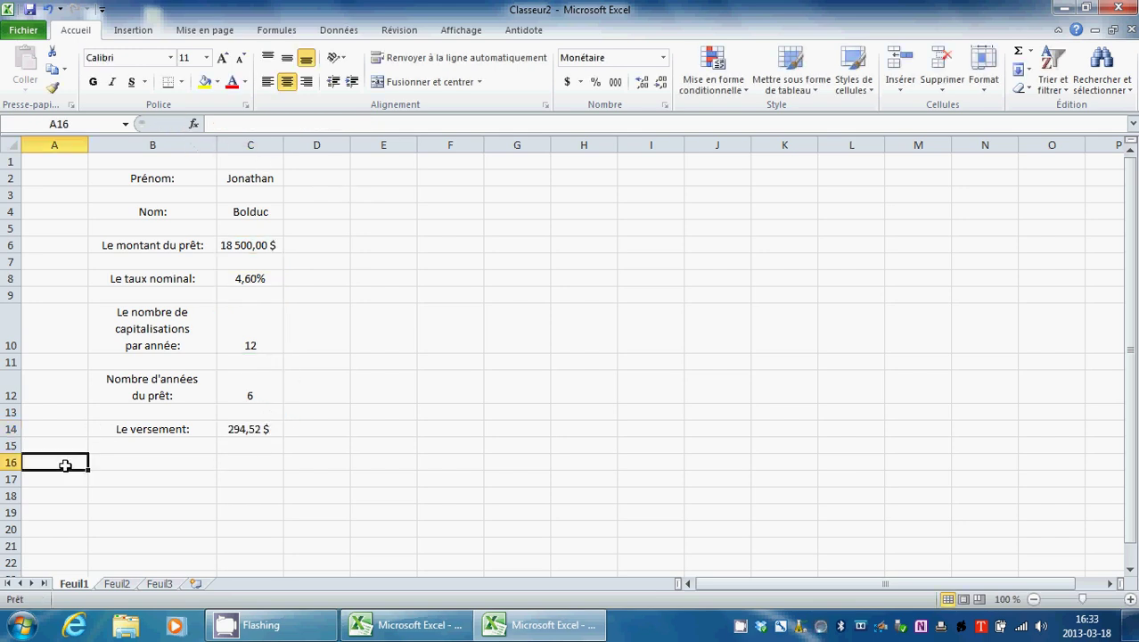
pyautogui.doubleClick(66, 466)
pyautogui.write('No')
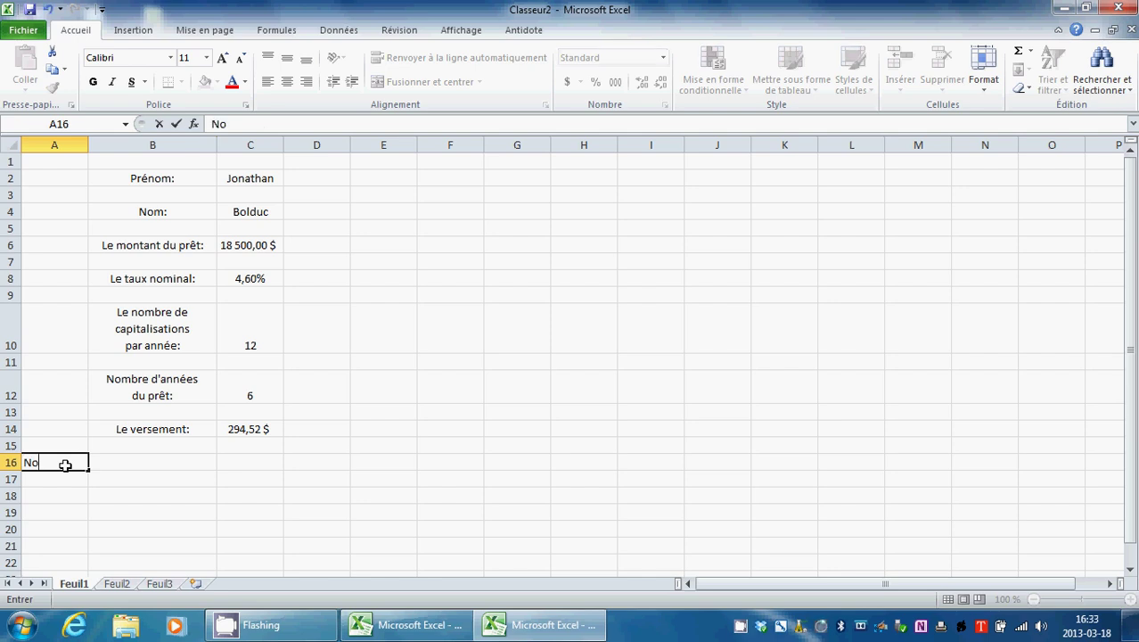
pyautogui.press('Tab')
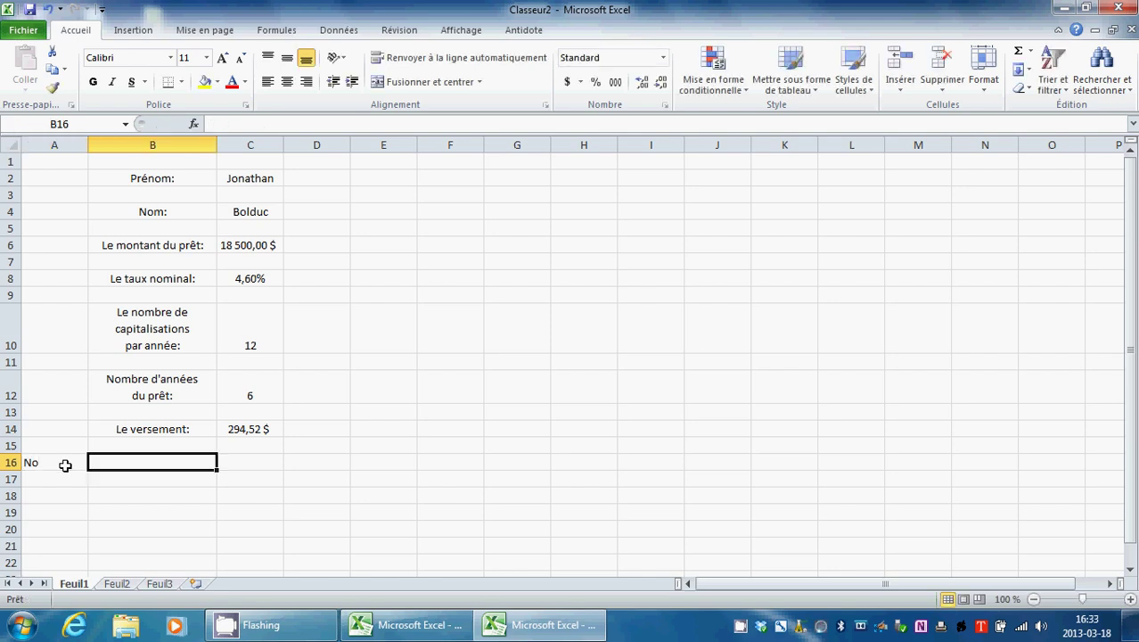
pyautogui.write('V')
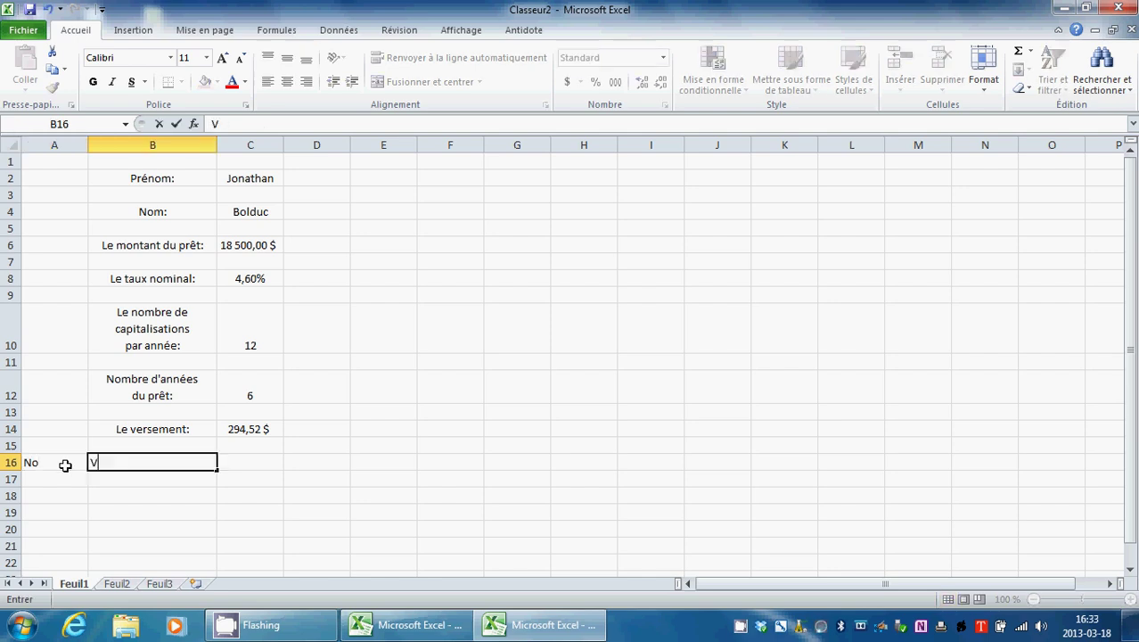
pyautogui.write('ersement')
pyautogui.press('Tab')
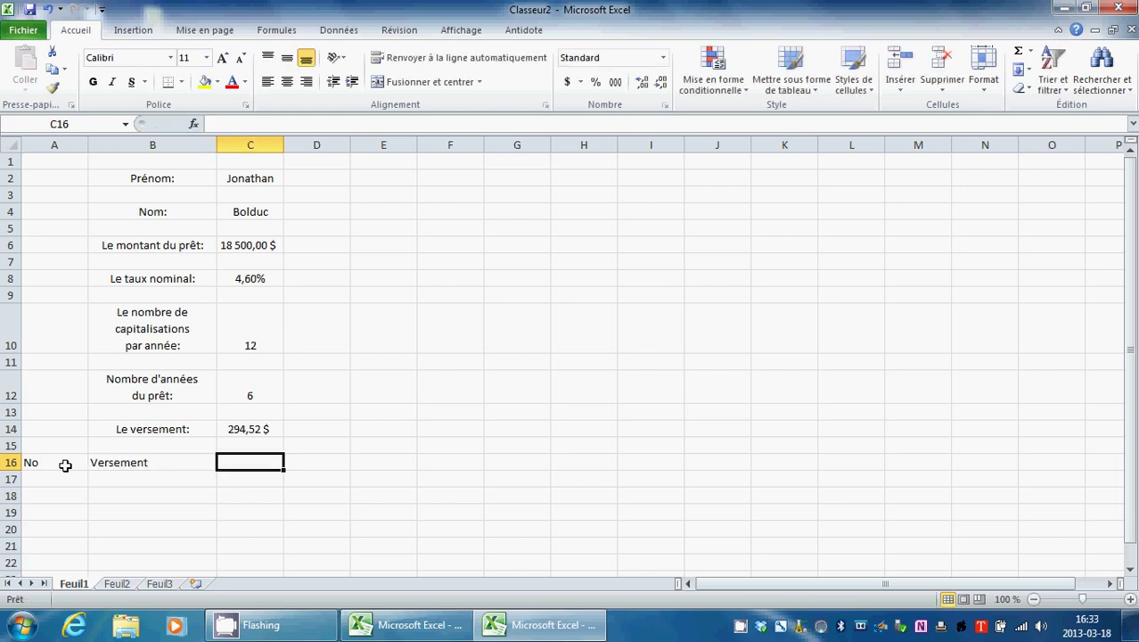
pyautogui.write('Intérêt')
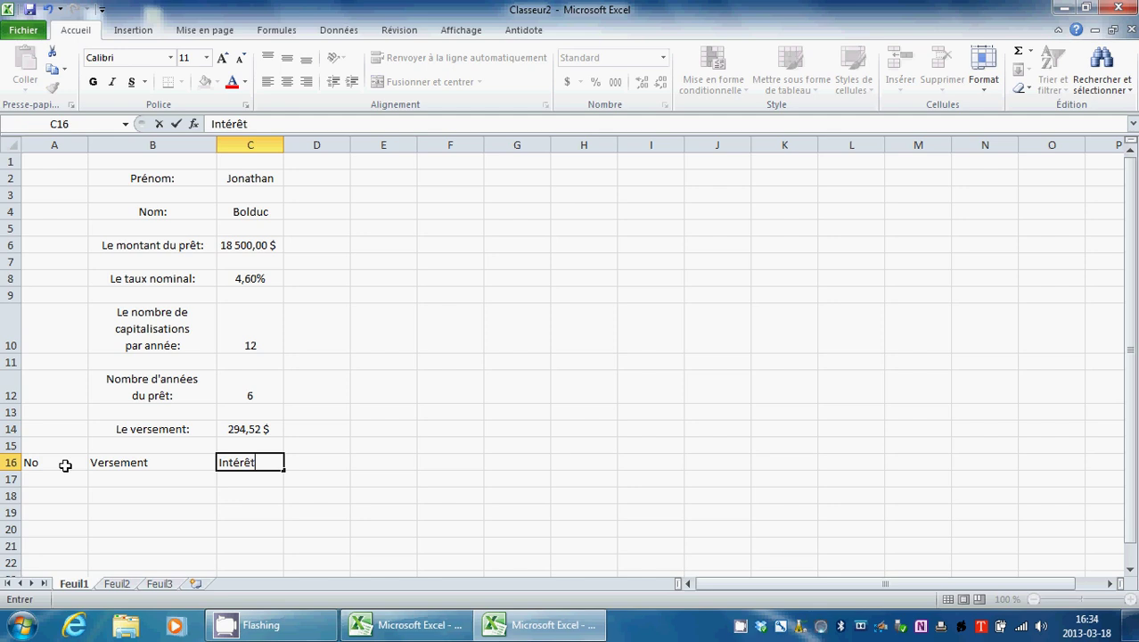
pyautogui.press('Tab')
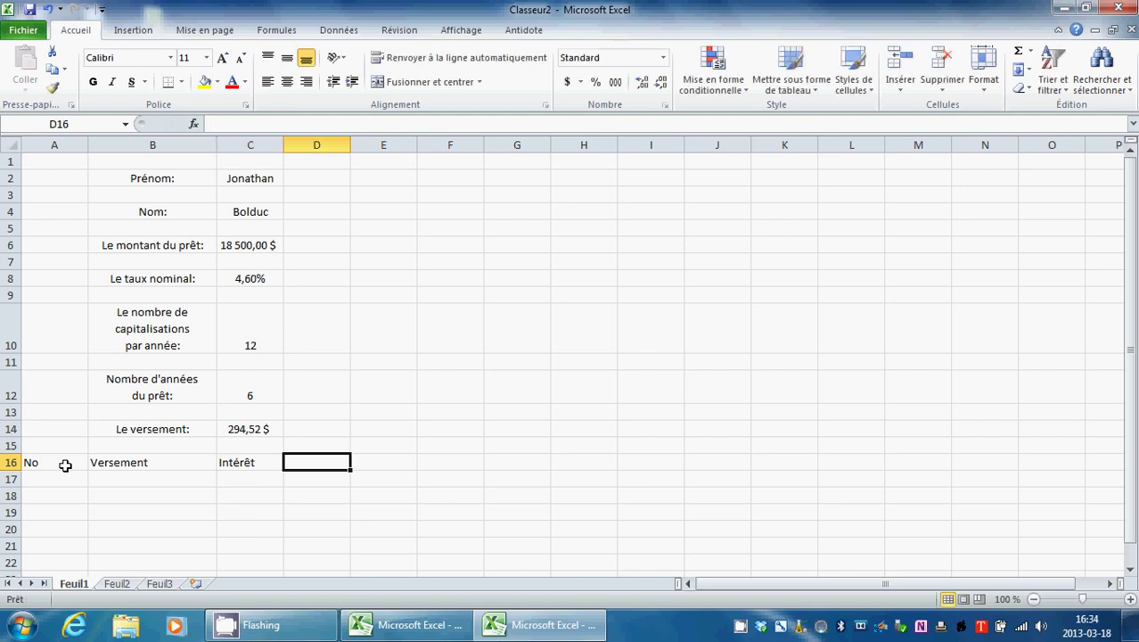
pyautogui.write('Amortissement')
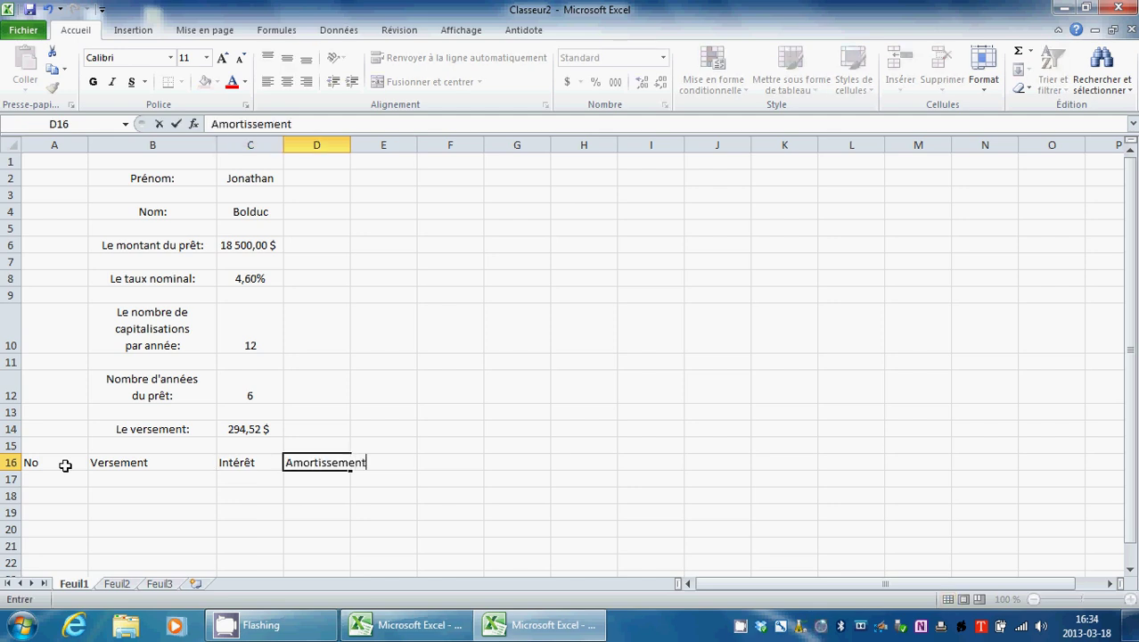
pyautogui.press('Tab')
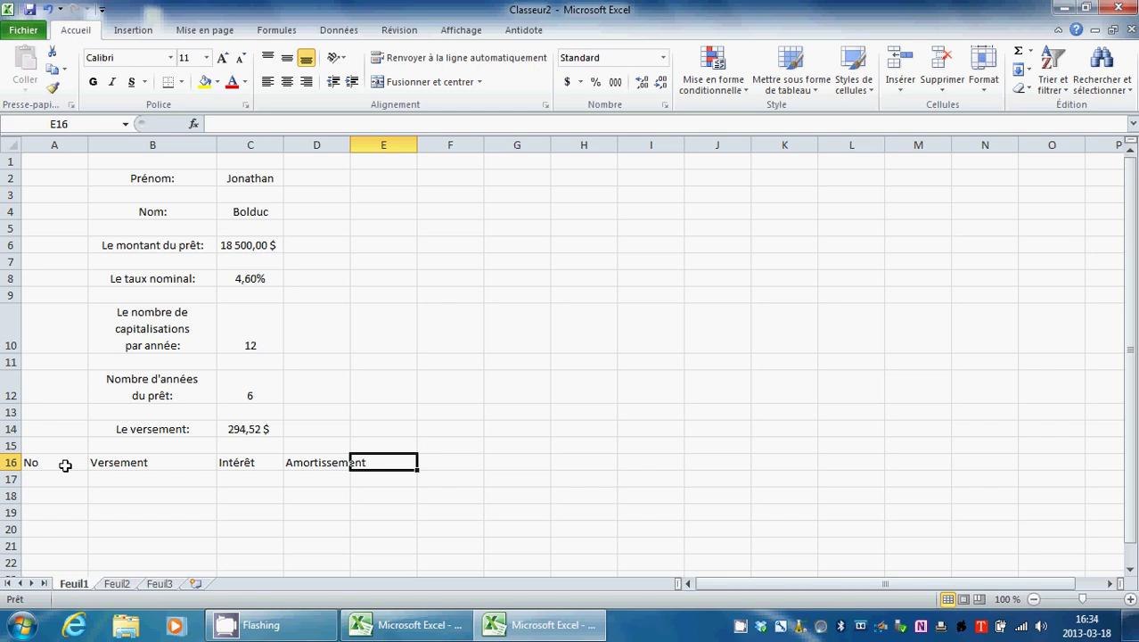
pyautogui.write('Solde')
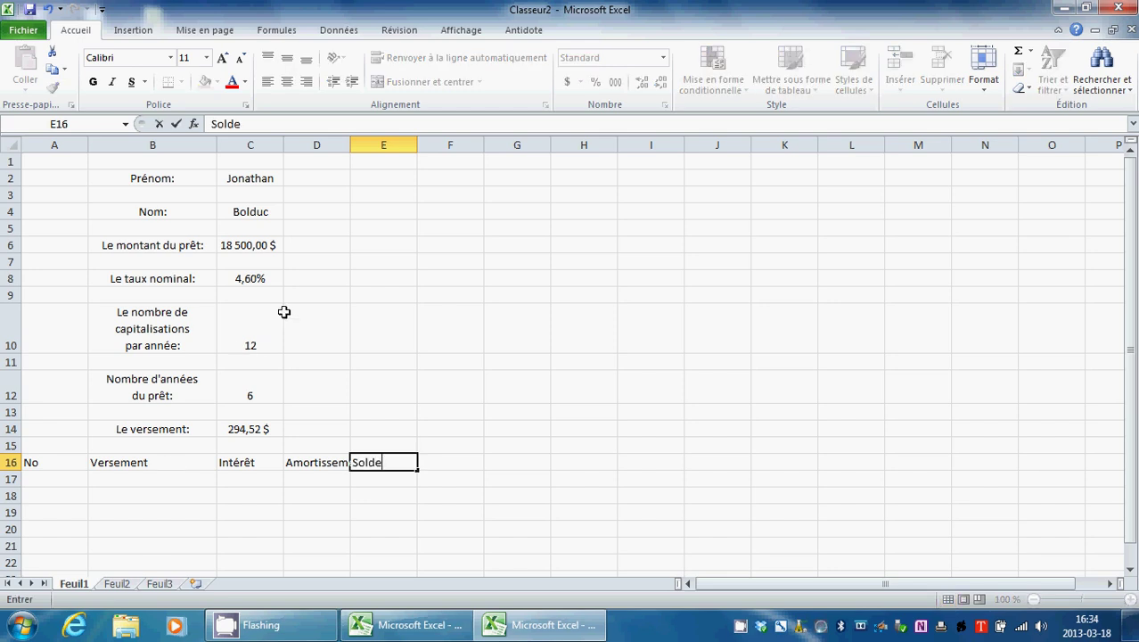
pyautogui.click(348, 147)
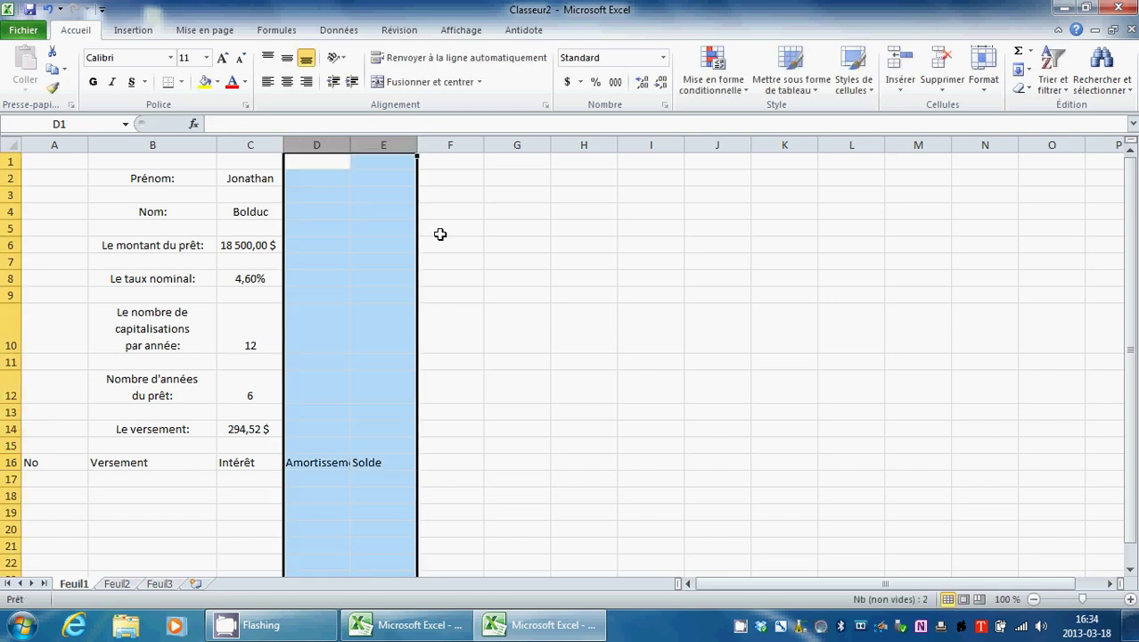
# Step: Widen column D, then centre A16:E16 and apply Toutes les bordures to the headers
pyautogui.click(499, 290)
pyautogui.moveTo(349, 141); pyautogui.dragTo(377, 140)
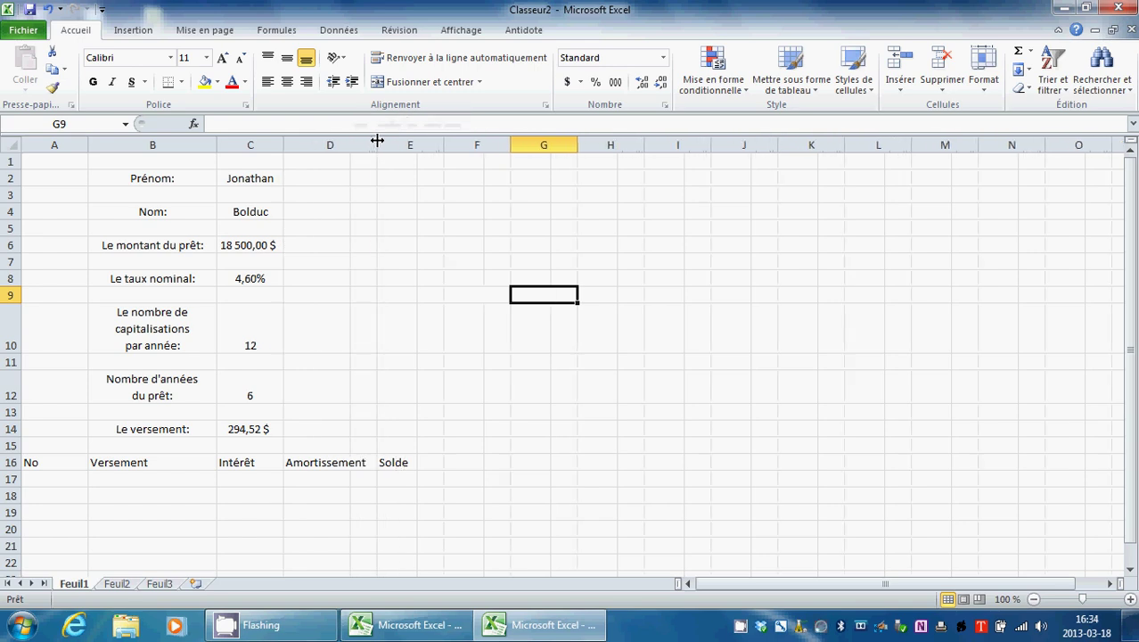
pyautogui.moveTo(419, 462); pyautogui.dragTo(380, 463)
pyautogui.click(41, 475)
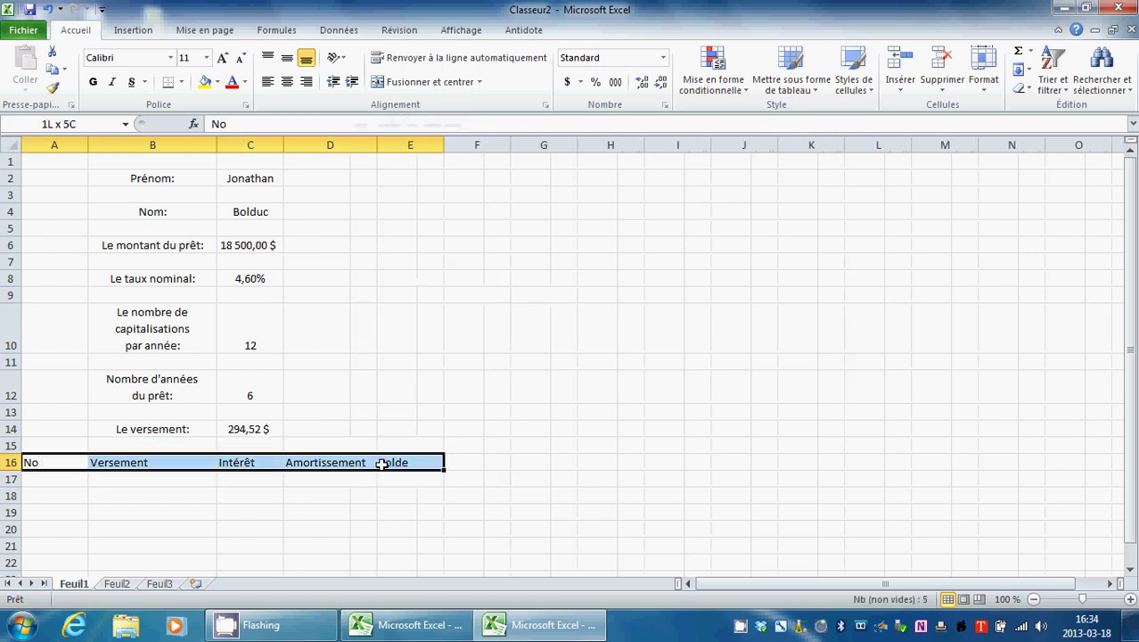
pyautogui.click(287, 81)
pyautogui.click(184, 82)
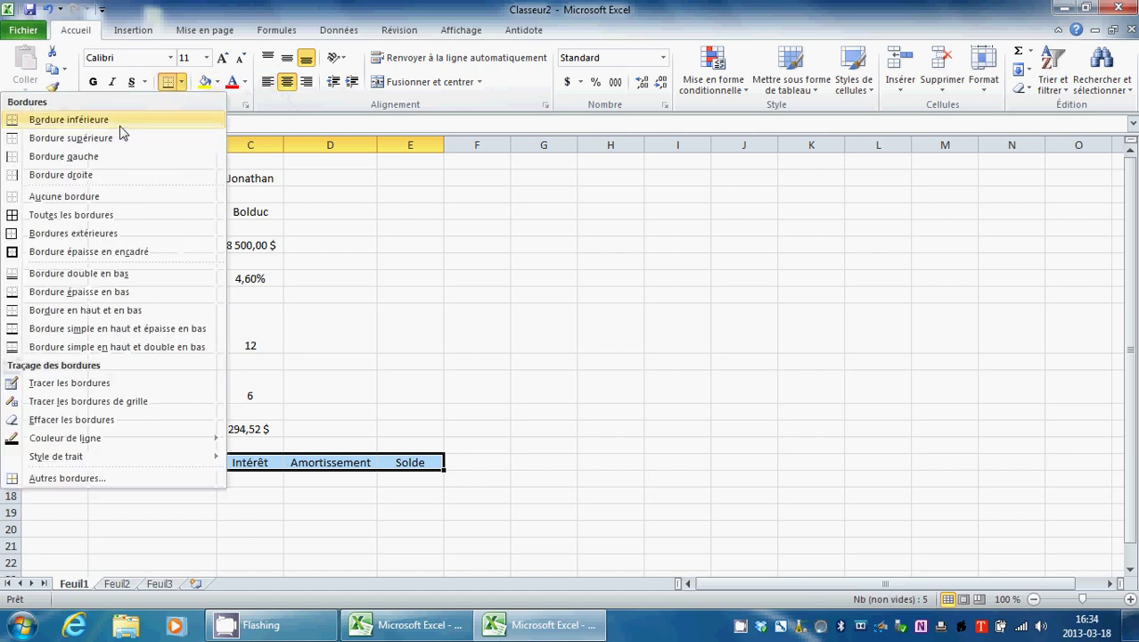
pyautogui.click(62, 215)
pyautogui.click(493, 483)
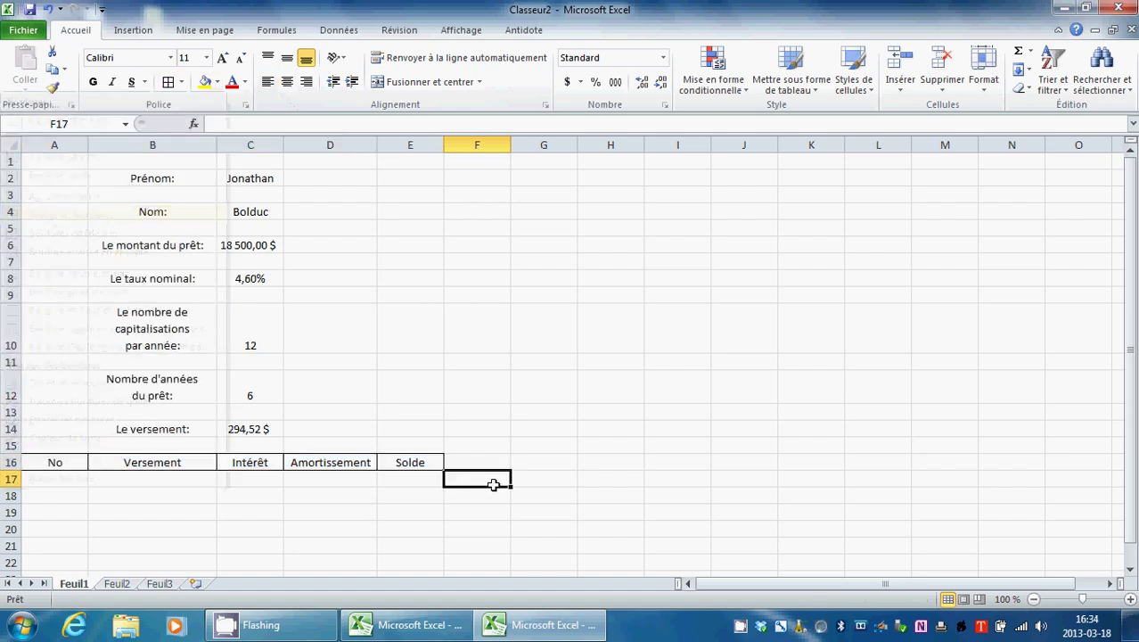
pyautogui.click(69, 497)
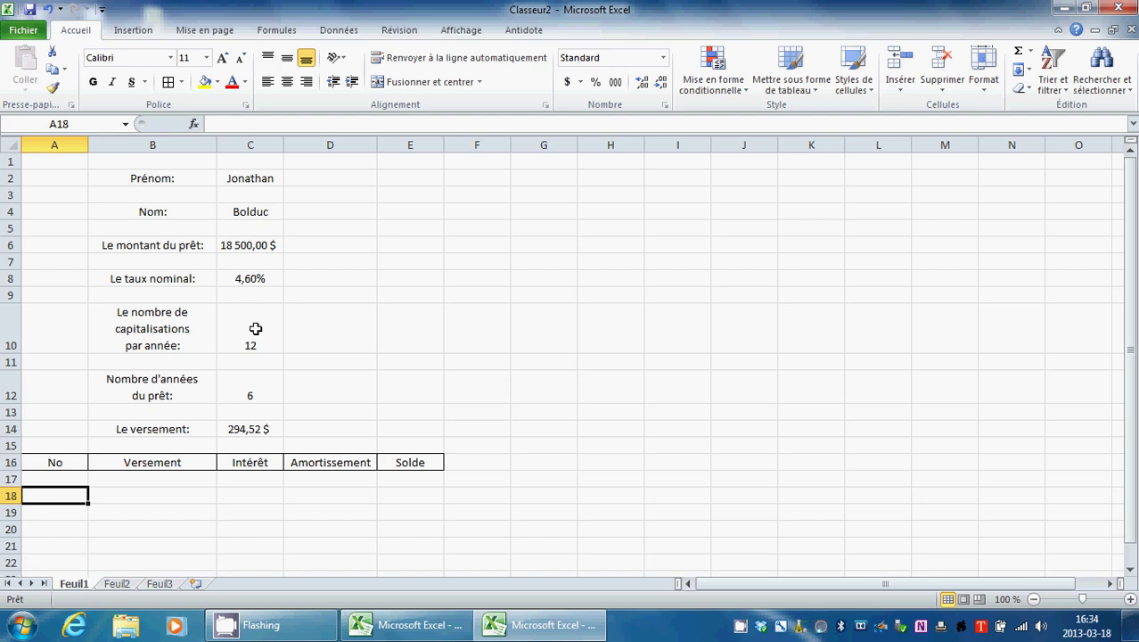
# Step: Enter 1 in A18 and the formula =A18+1 in A19 to show payment 2
pyautogui.doubleClick(53, 495)
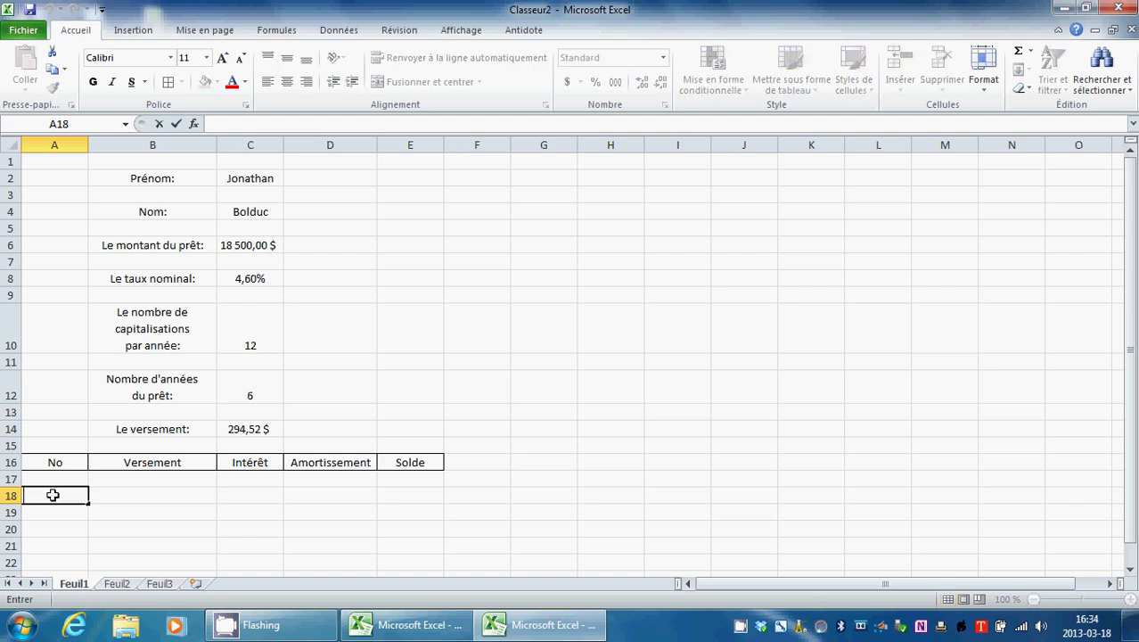
pyautogui.click(115, 482)
pyautogui.click(64, 518)
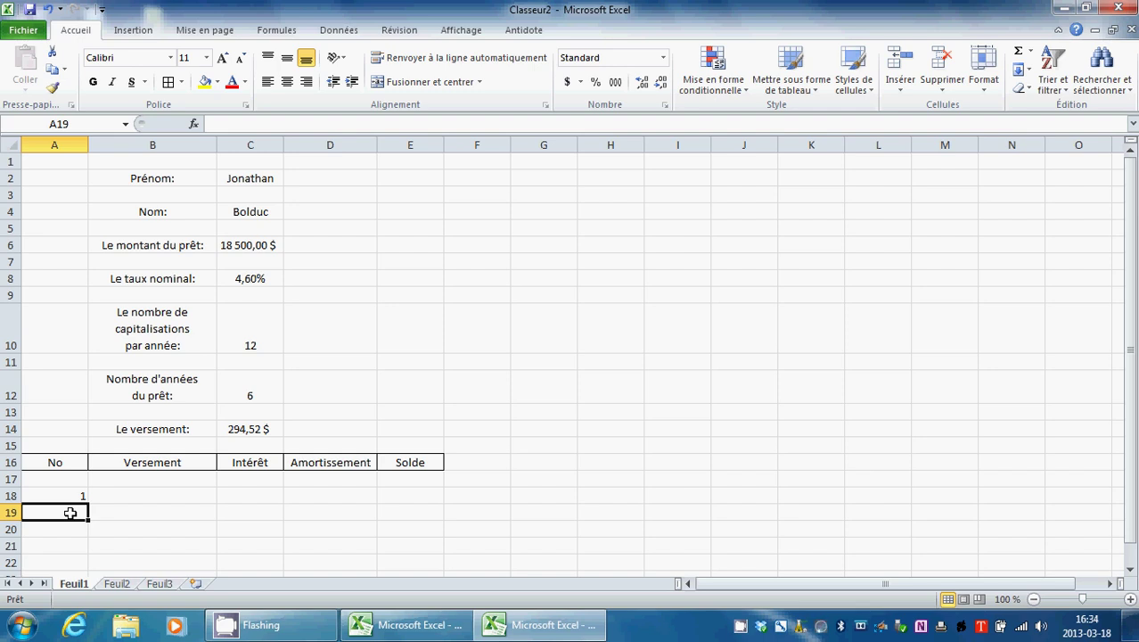
pyautogui.doubleClick(70, 513)
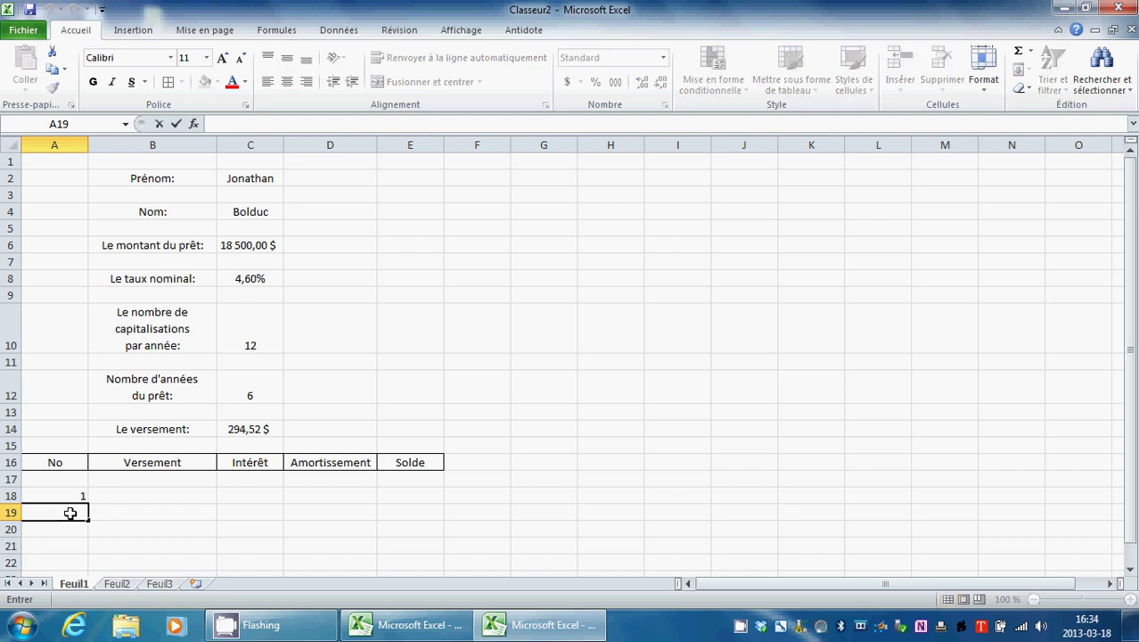
pyautogui.write('A=A')
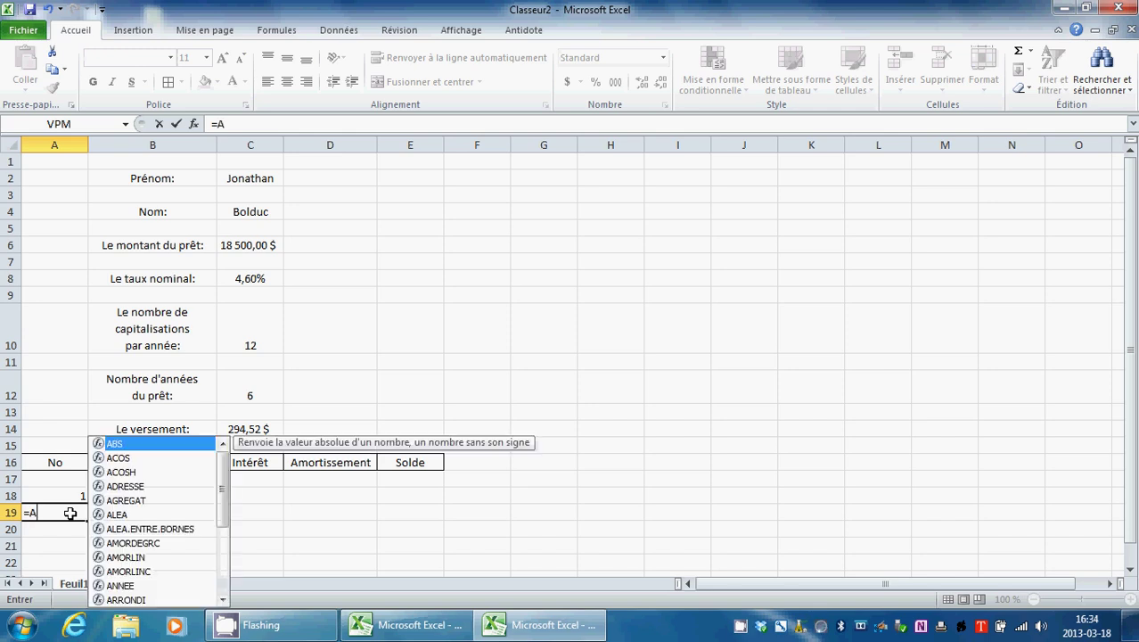
pyautogui.write('18+1')
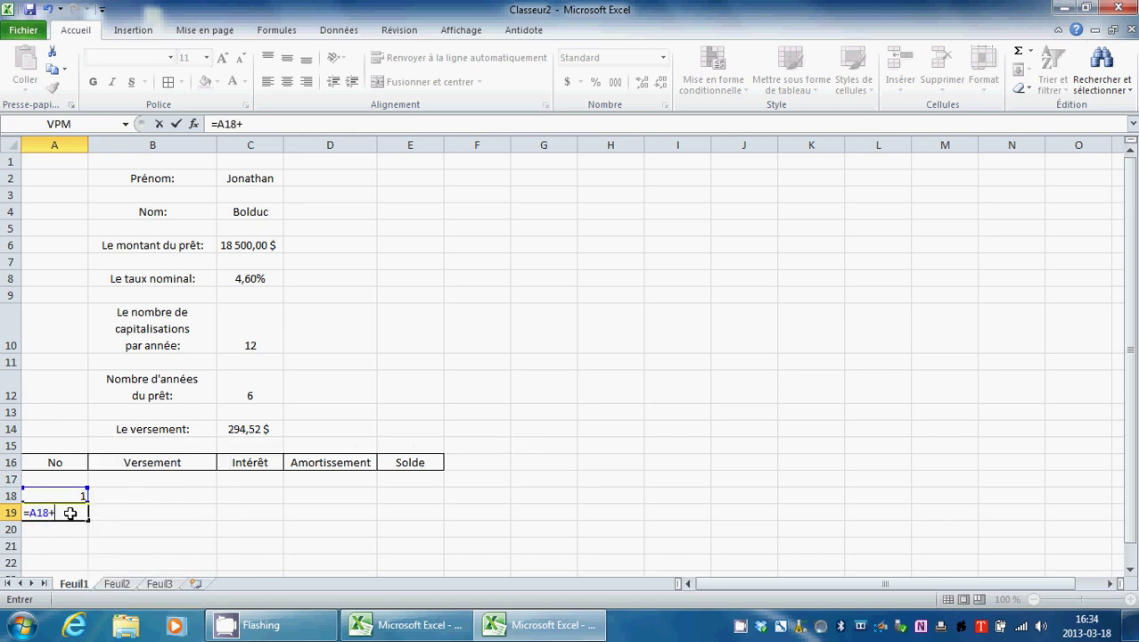
pyautogui.click(176, 124)
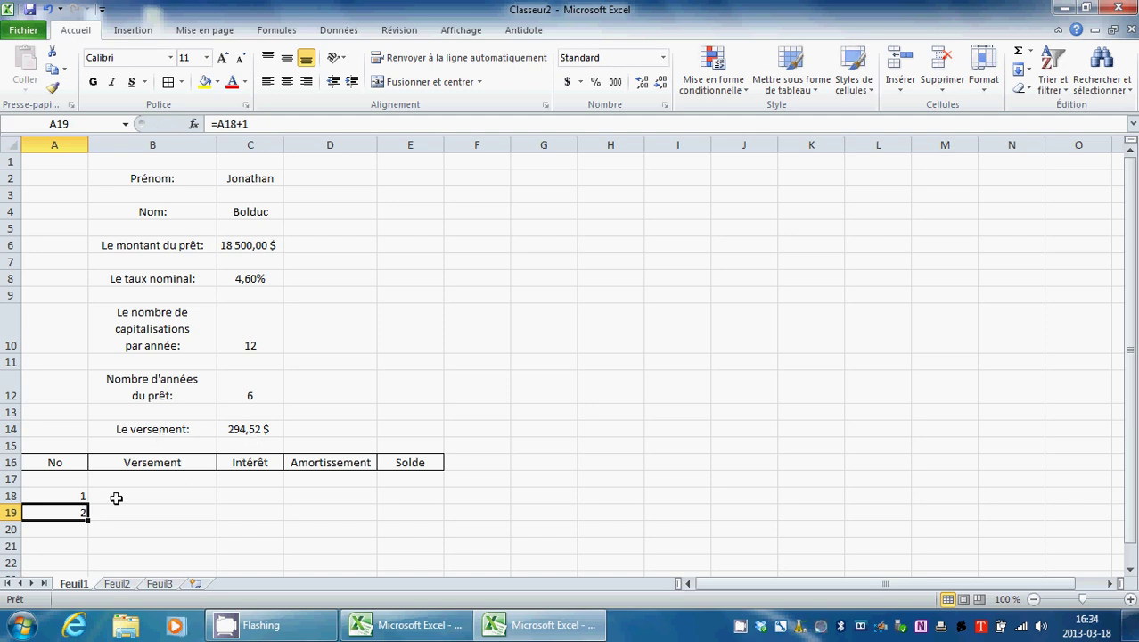
pyautogui.scroll(-3, 116, 497)
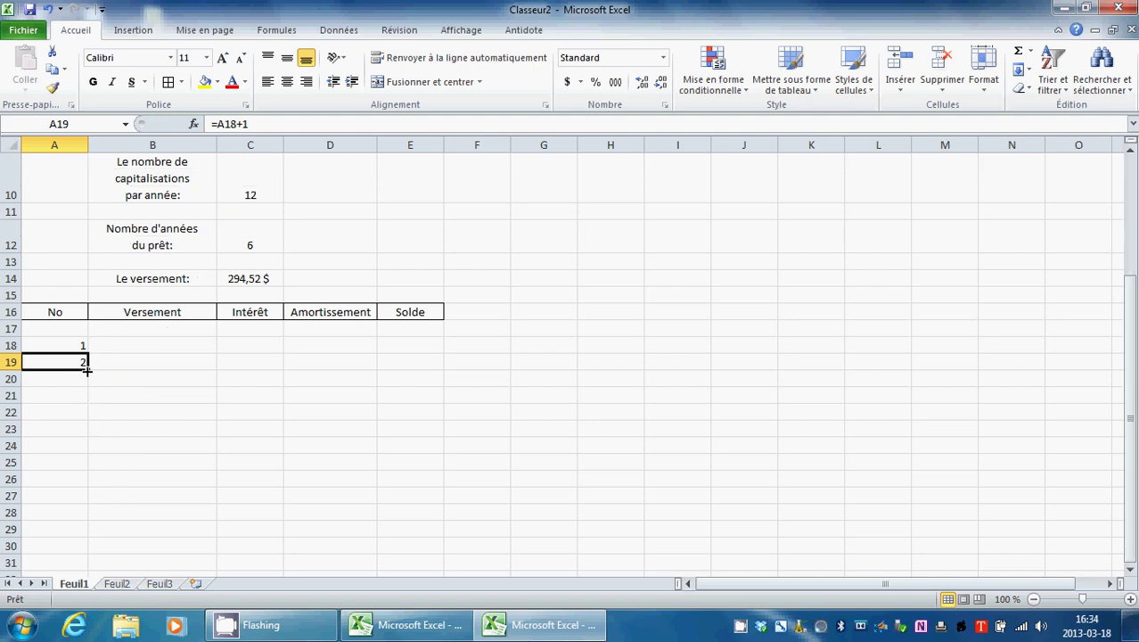
# Step: Fill the =A18+1 formula from A19 down to A89, numbering payments 1 through 72
pyautogui.moveTo(87, 371); pyautogui.dragTo(67, 502)
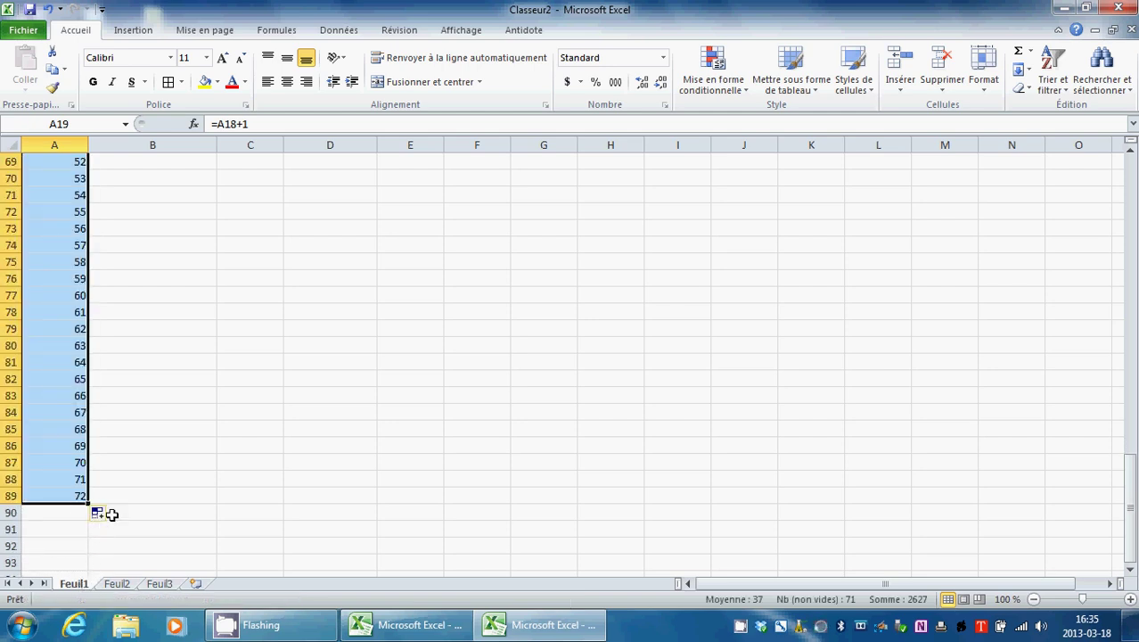
pyautogui.scroll(14, 274, 425)
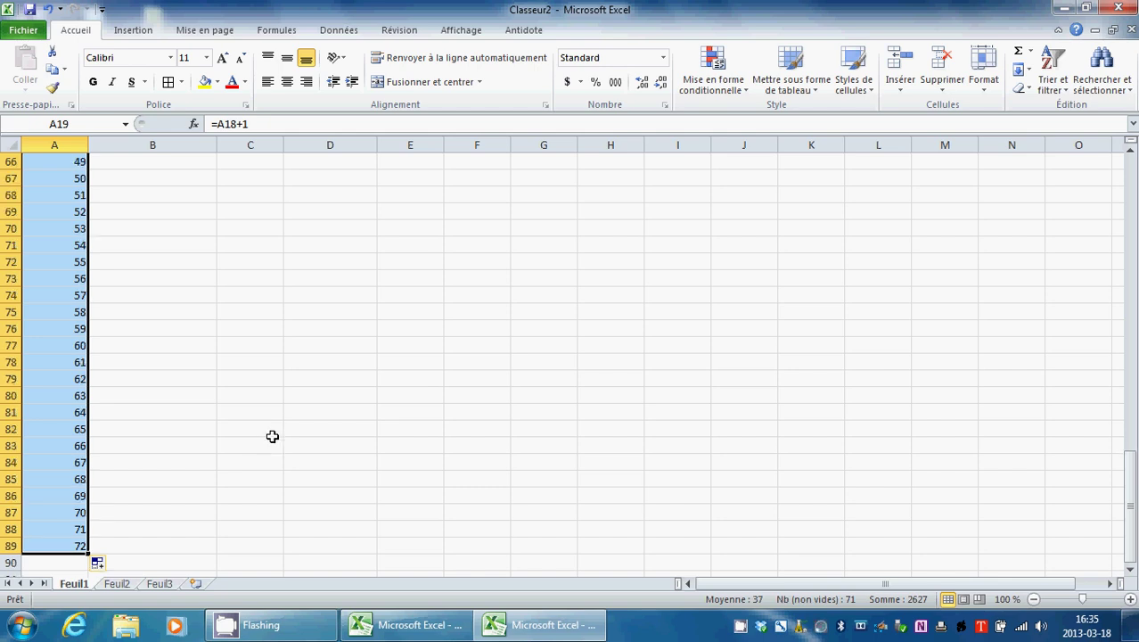
pyautogui.scroll(6, 273, 435)
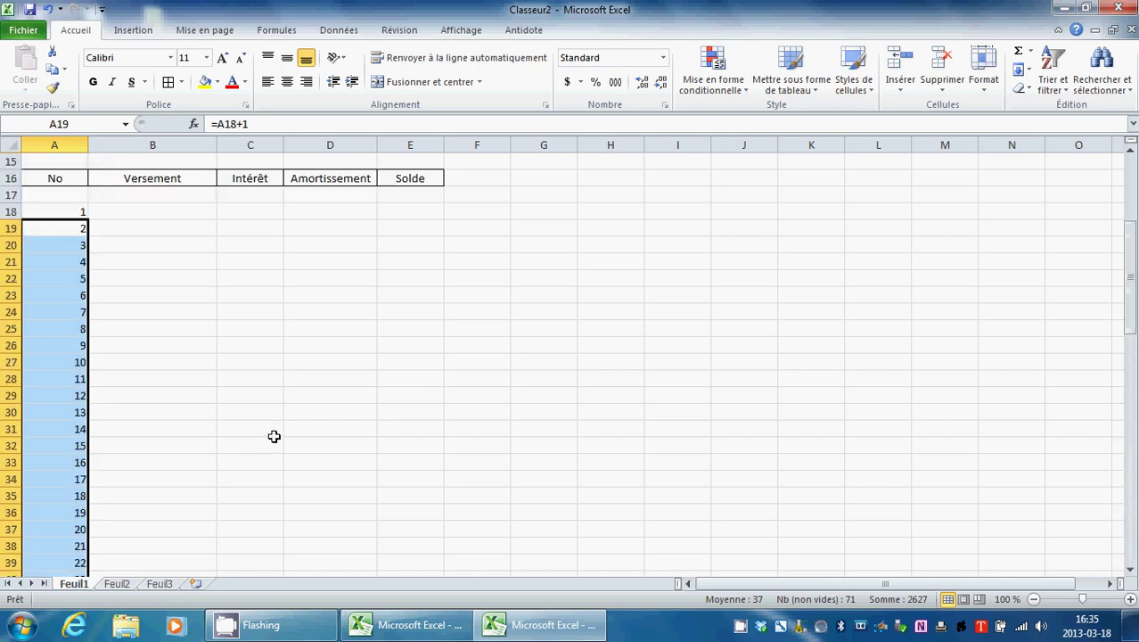
pyautogui.click(219, 378)
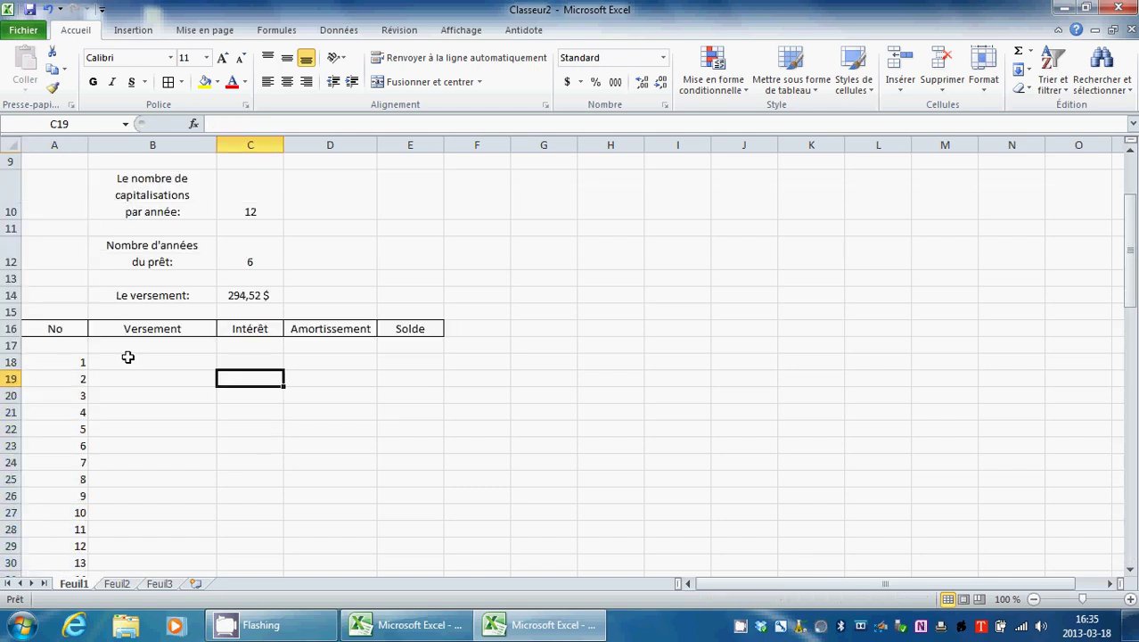
pyautogui.click(417, 347)
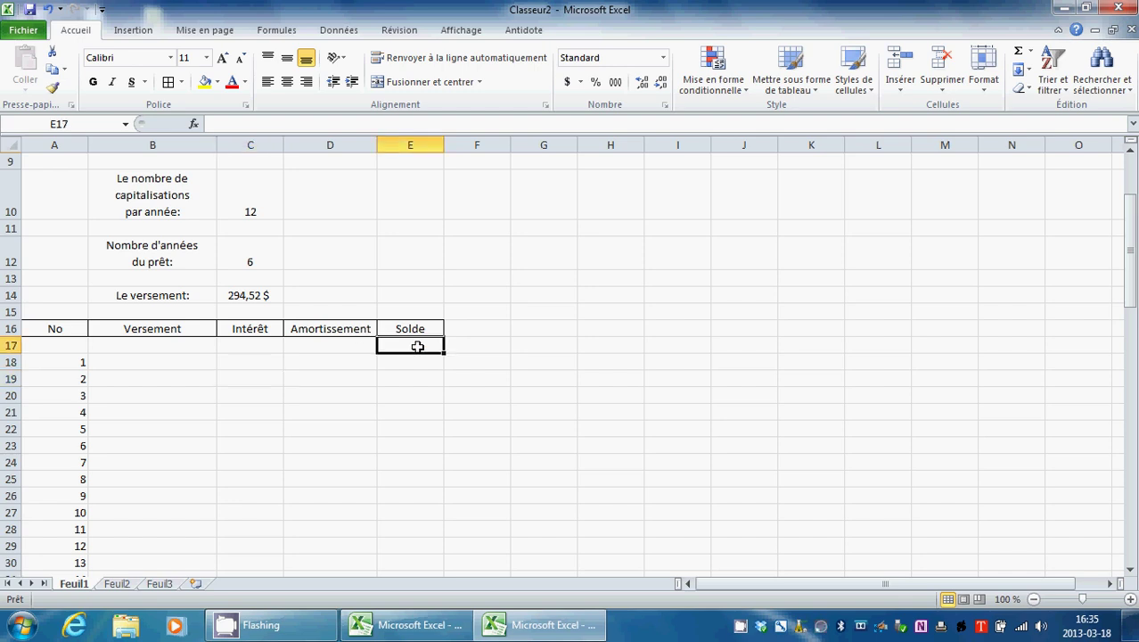
pyautogui.scroll(2, 432, 360)
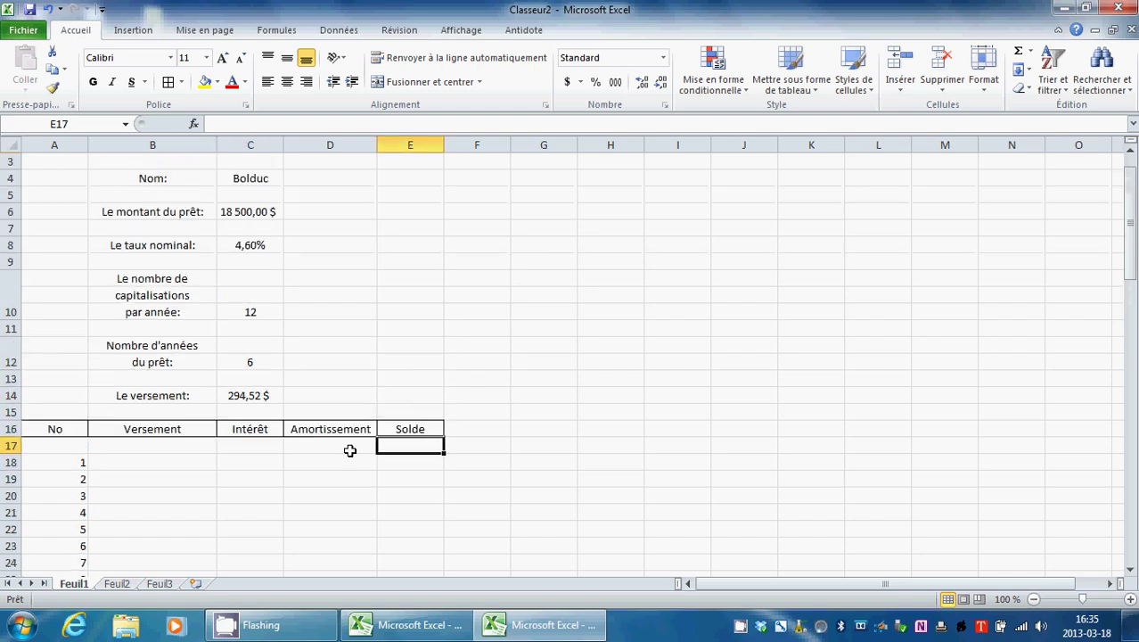
pyautogui.click(317, 447)
pyautogui.click(78, 444)
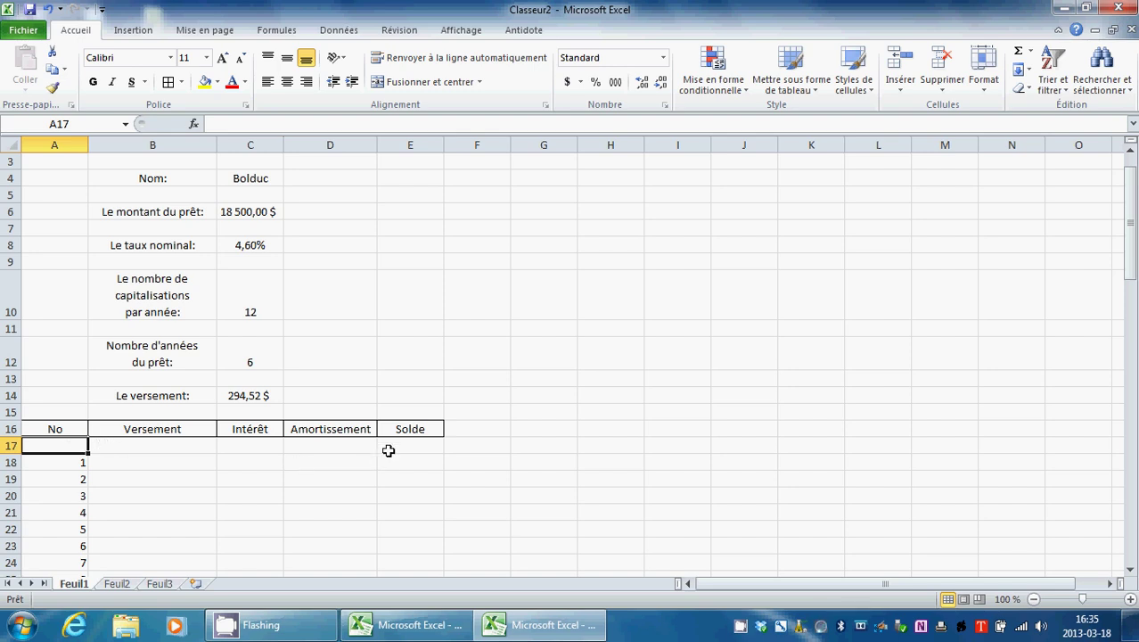
# Step: Set E17 to =C6 so the opening Solde shows 18 500,00 $
pyautogui.click(415, 444)
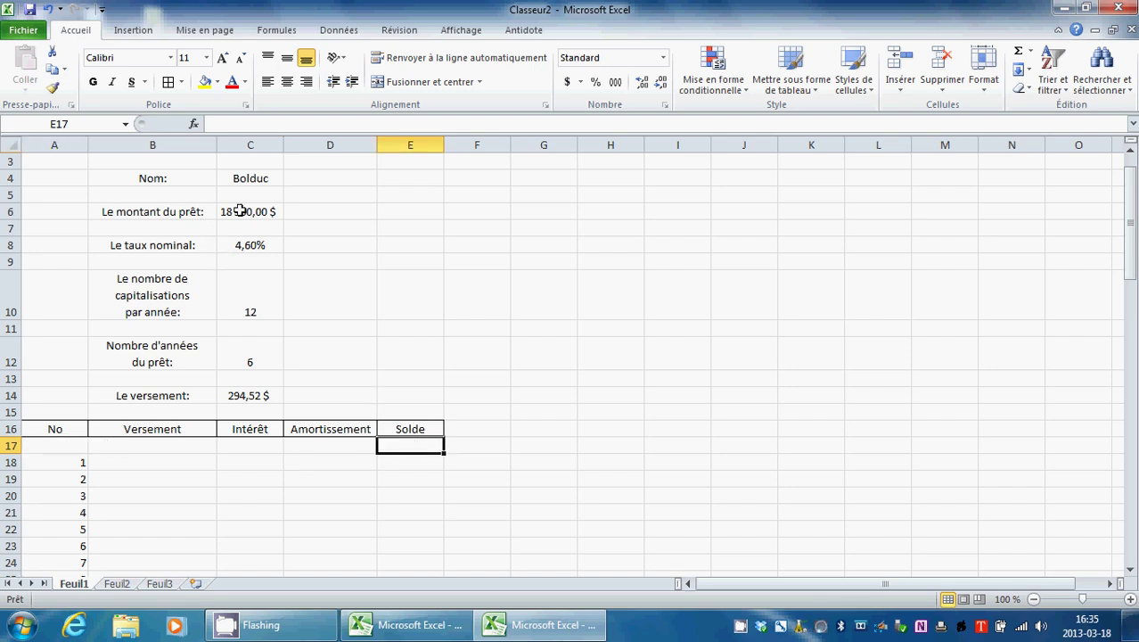
pyautogui.click(229, 125)
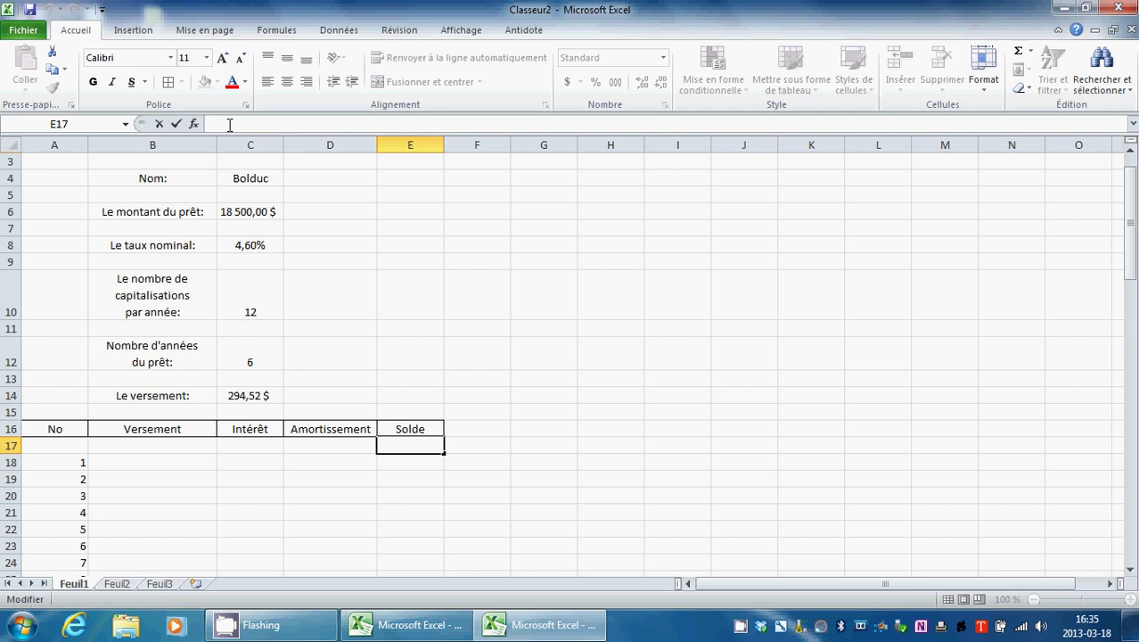
pyautogui.write('=')
pyautogui.click(269, 211)
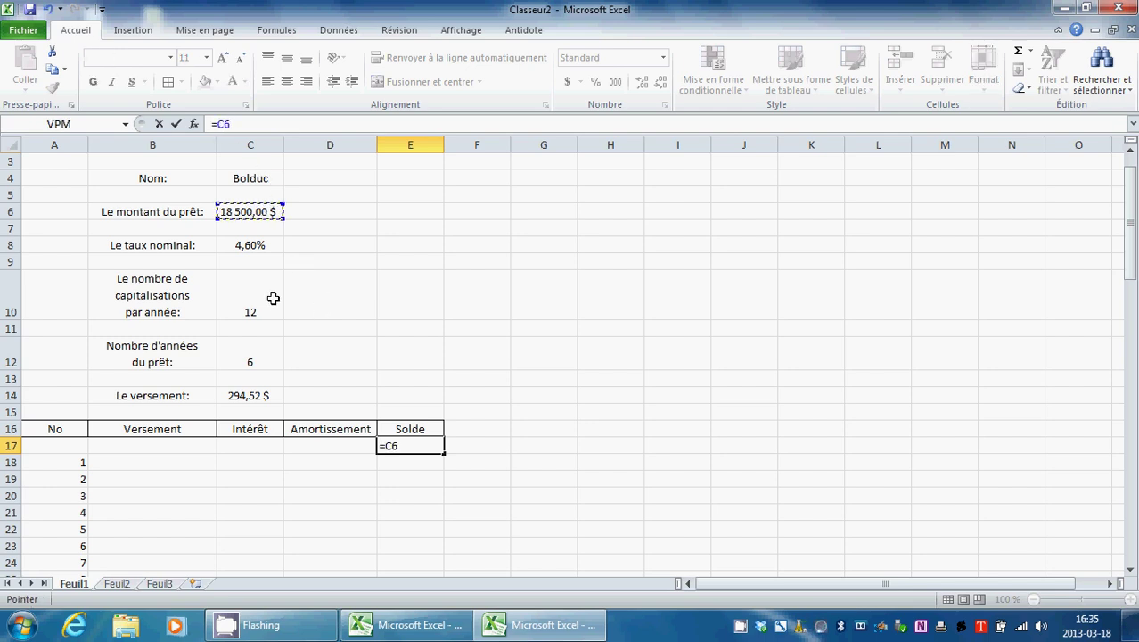
pyautogui.click(177, 124)
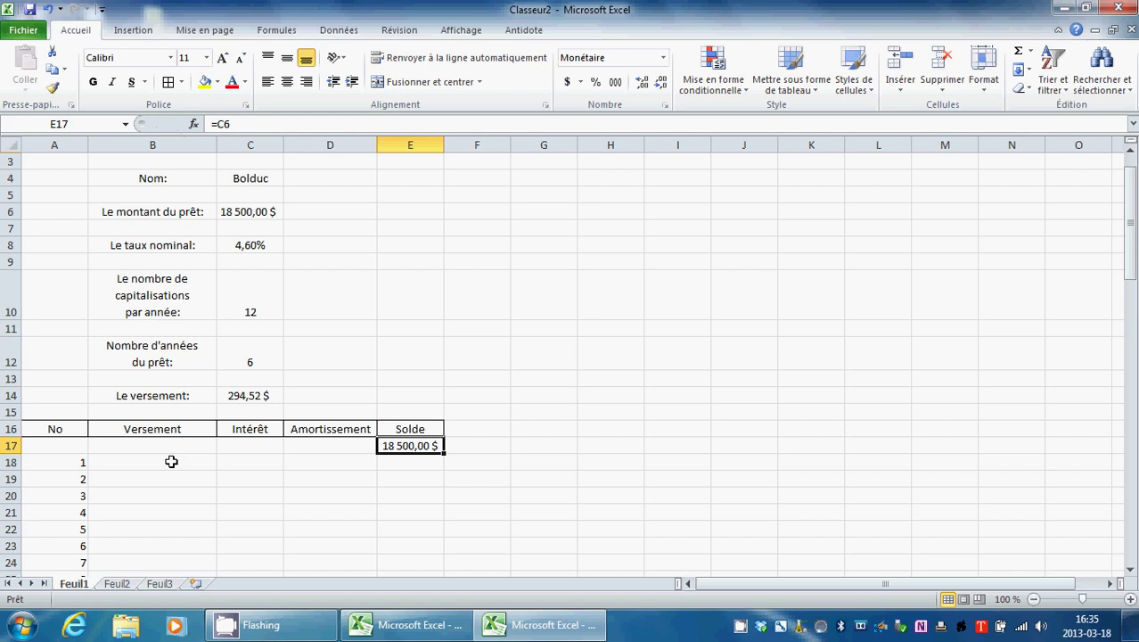
pyautogui.click(254, 395)
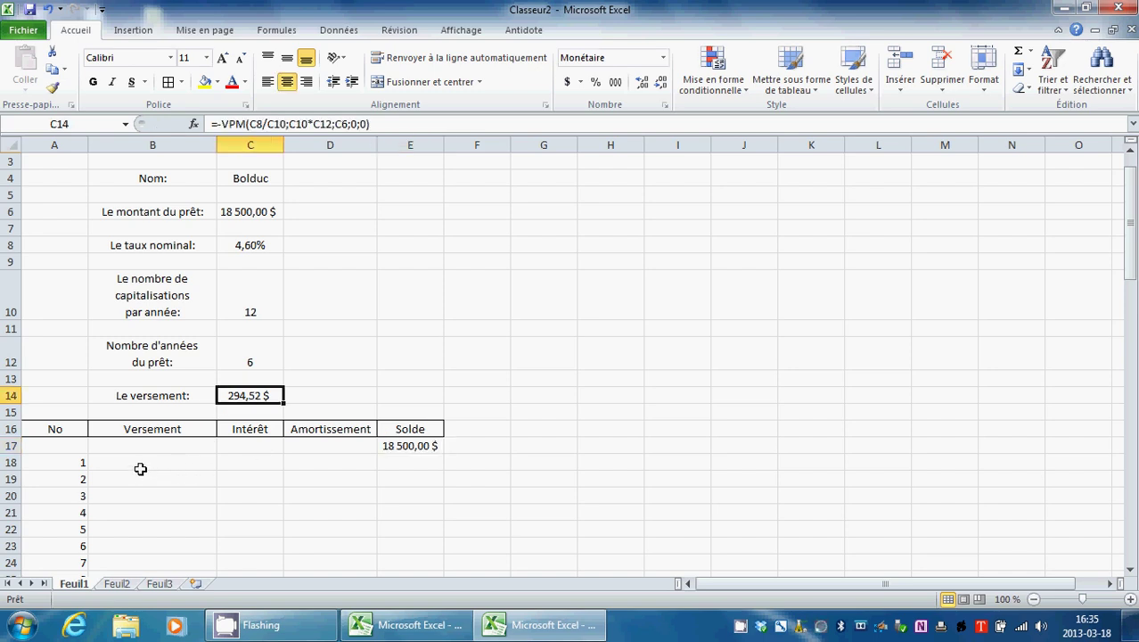
pyautogui.click(133, 464)
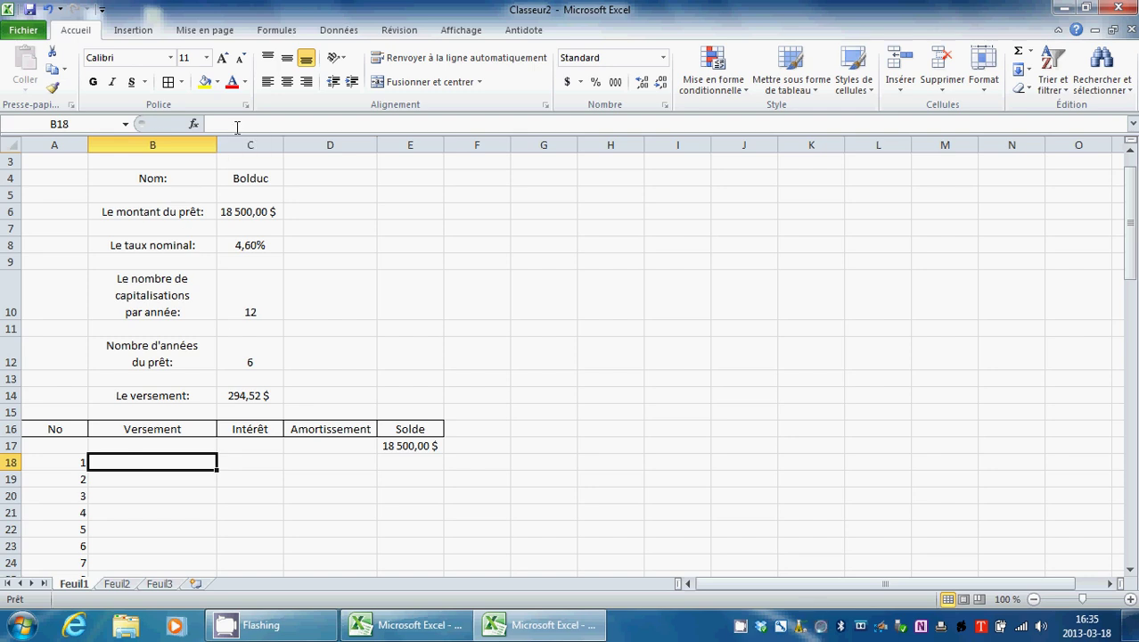
pyautogui.write('=')
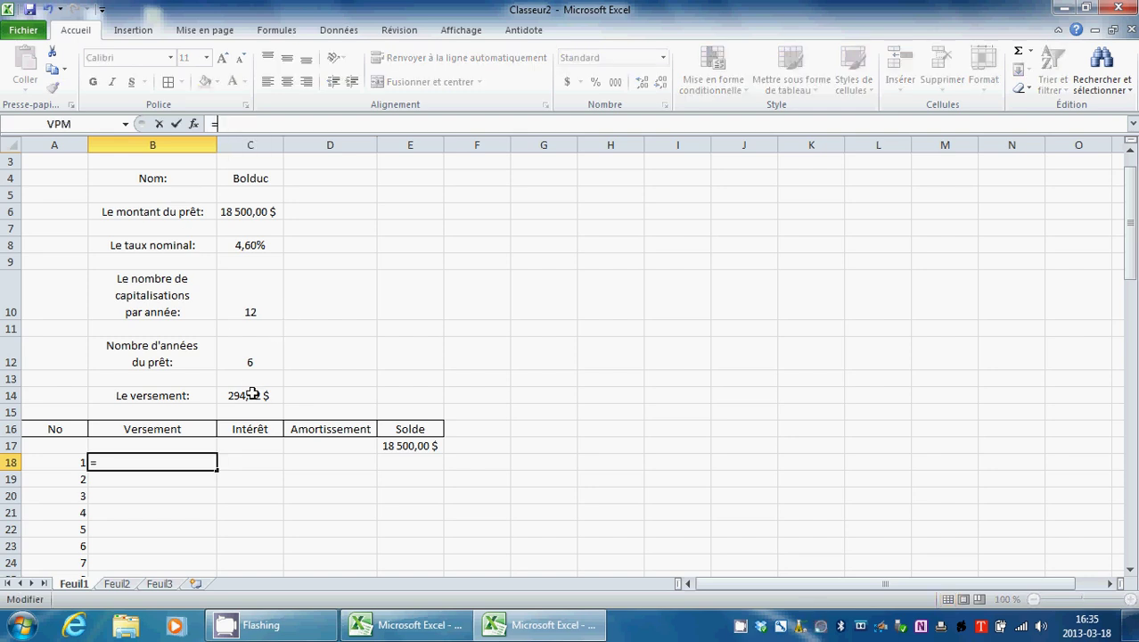
pyautogui.click(253, 394)
pyautogui.click(178, 129)
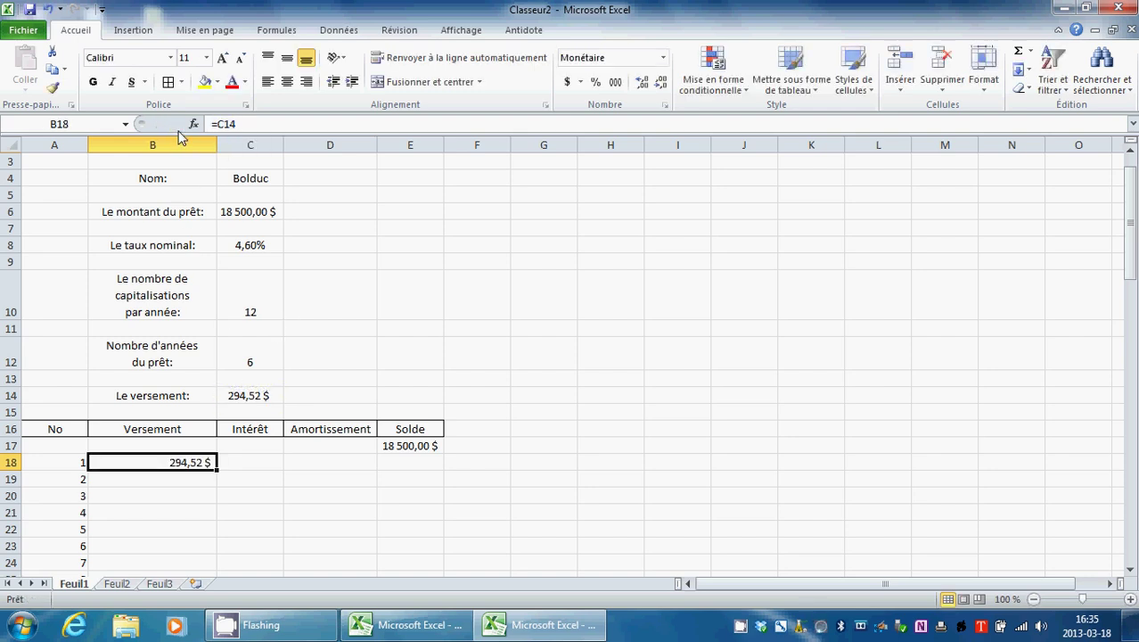
pyautogui.scroll(-3, 224, 437)
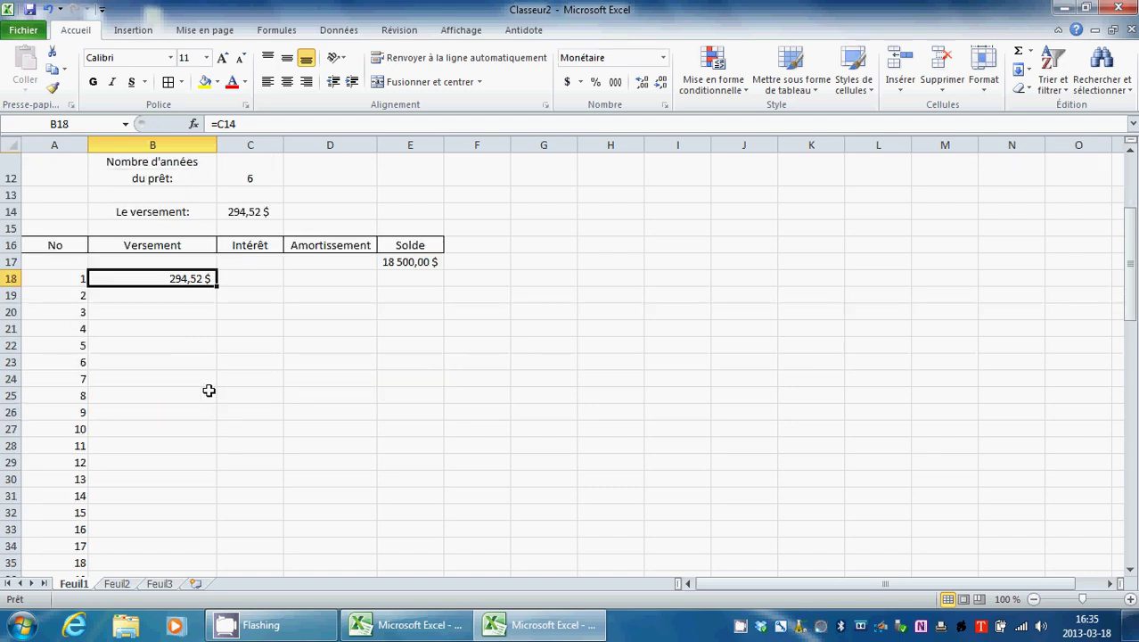
pyautogui.moveTo(216, 288); pyautogui.dragTo(197, 548)
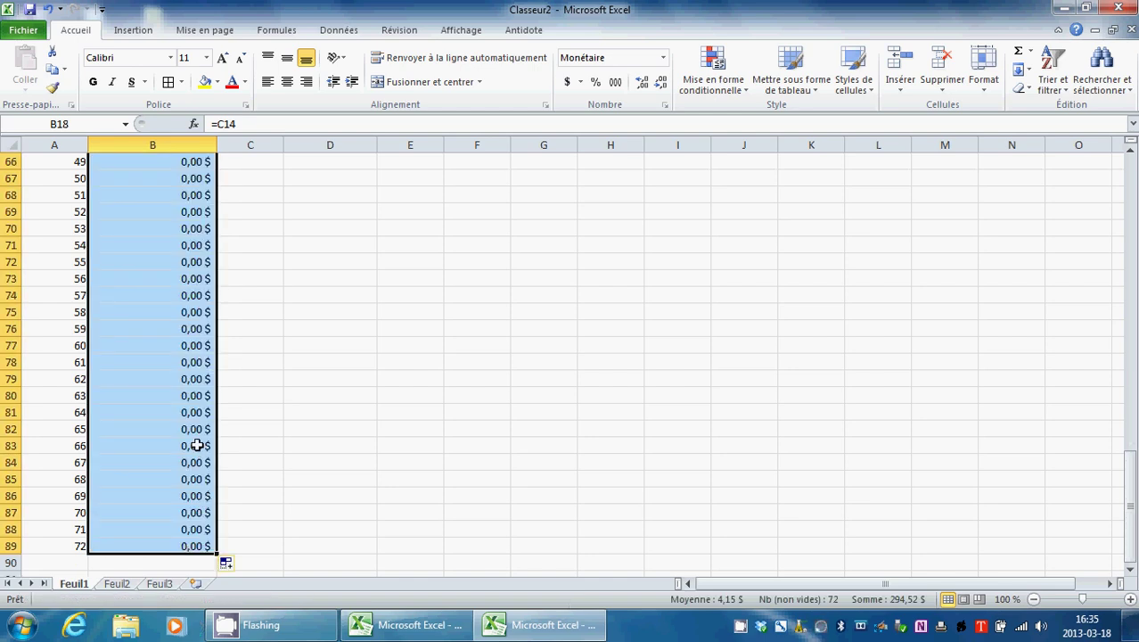
pyautogui.scroll(17, 197, 445)
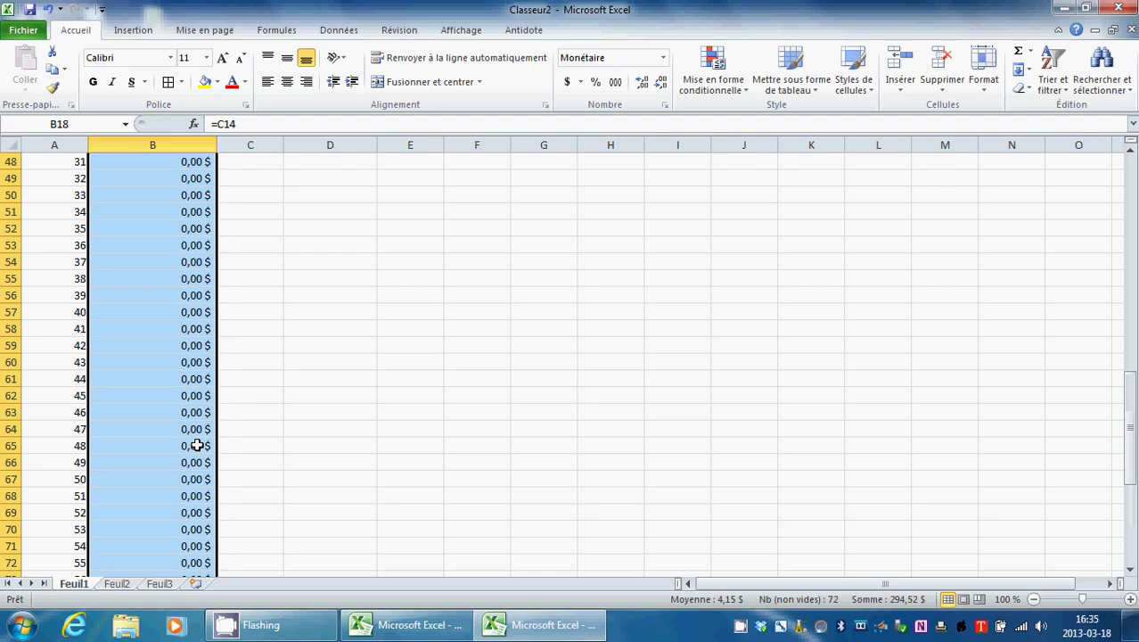
pyautogui.scroll(3, 197, 445)
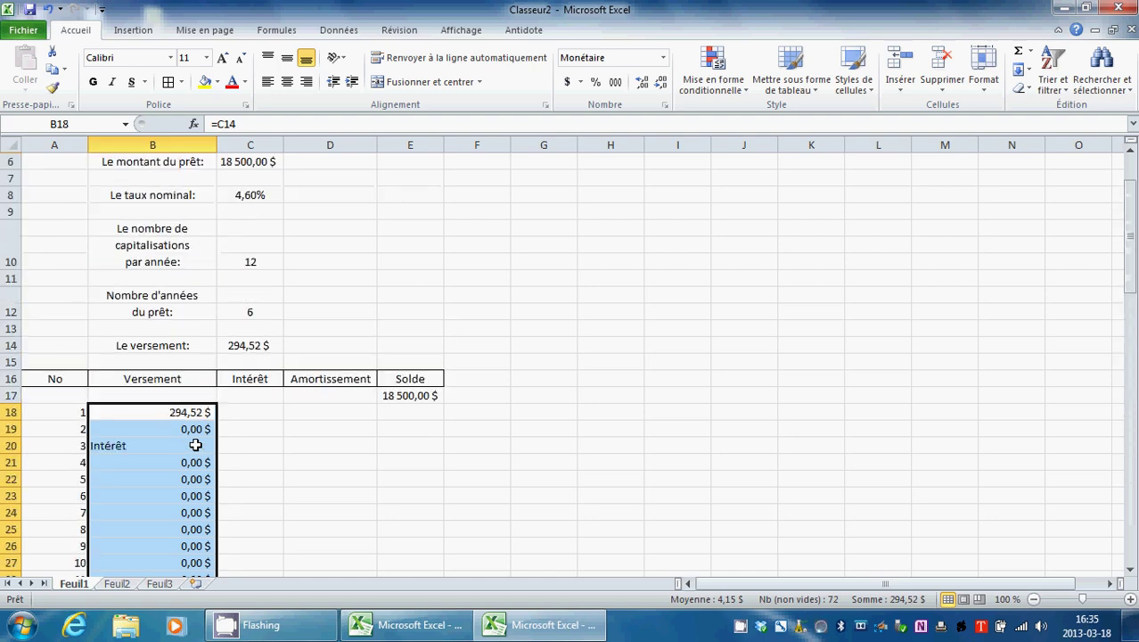
pyautogui.scroll(-1, 195, 445)
pyautogui.click(176, 364)
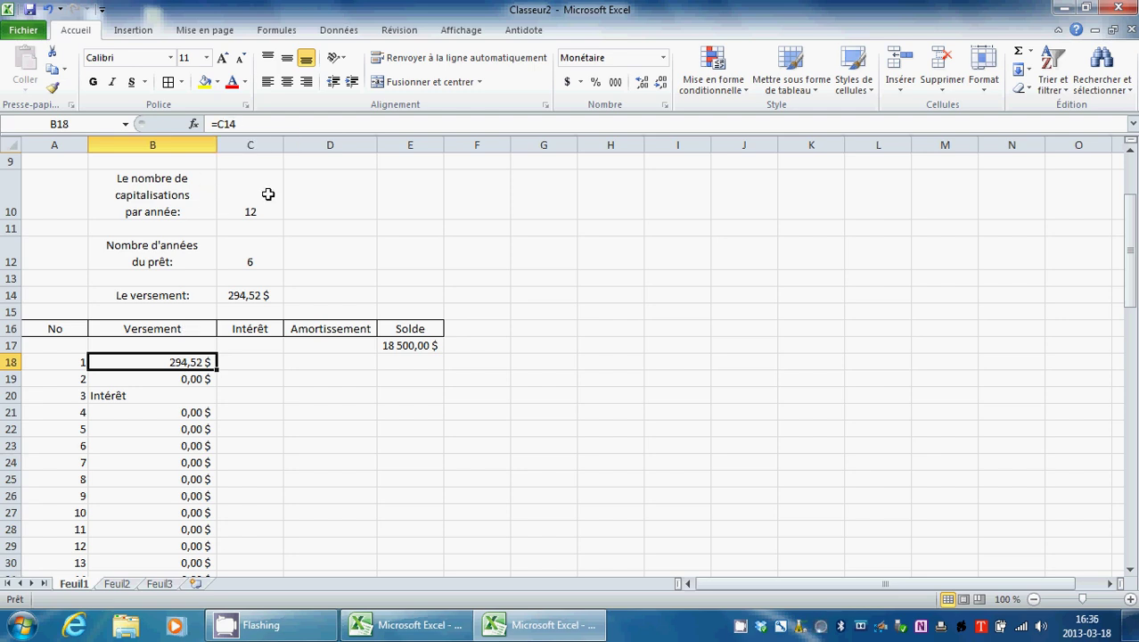
pyautogui.click(179, 379)
pyautogui.click(188, 395)
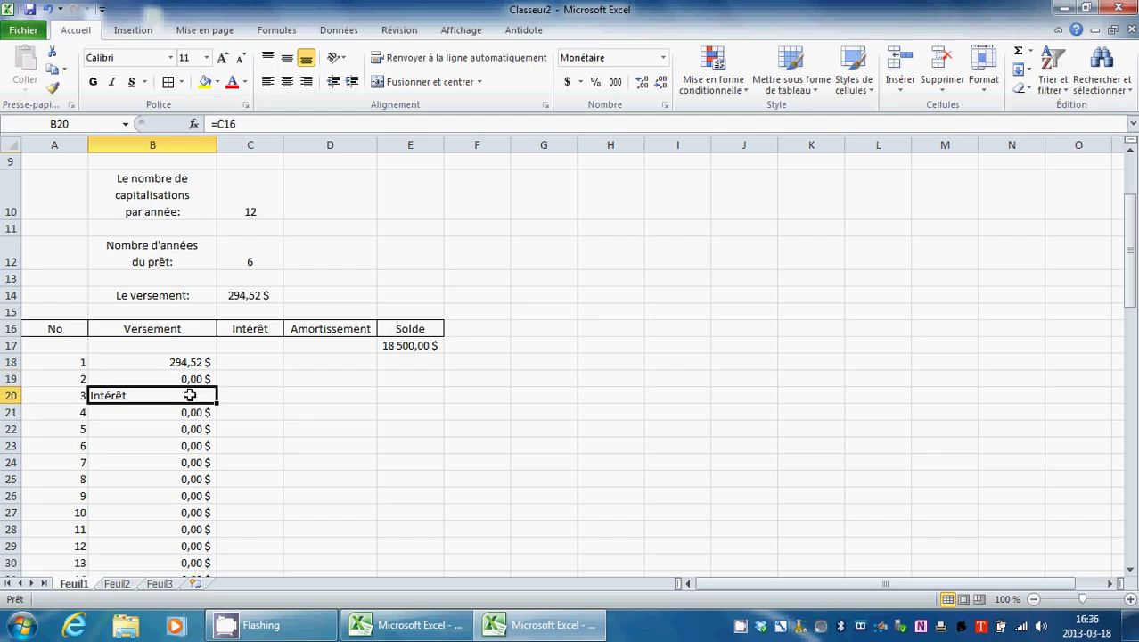
pyautogui.click(192, 412)
pyautogui.click(186, 429)
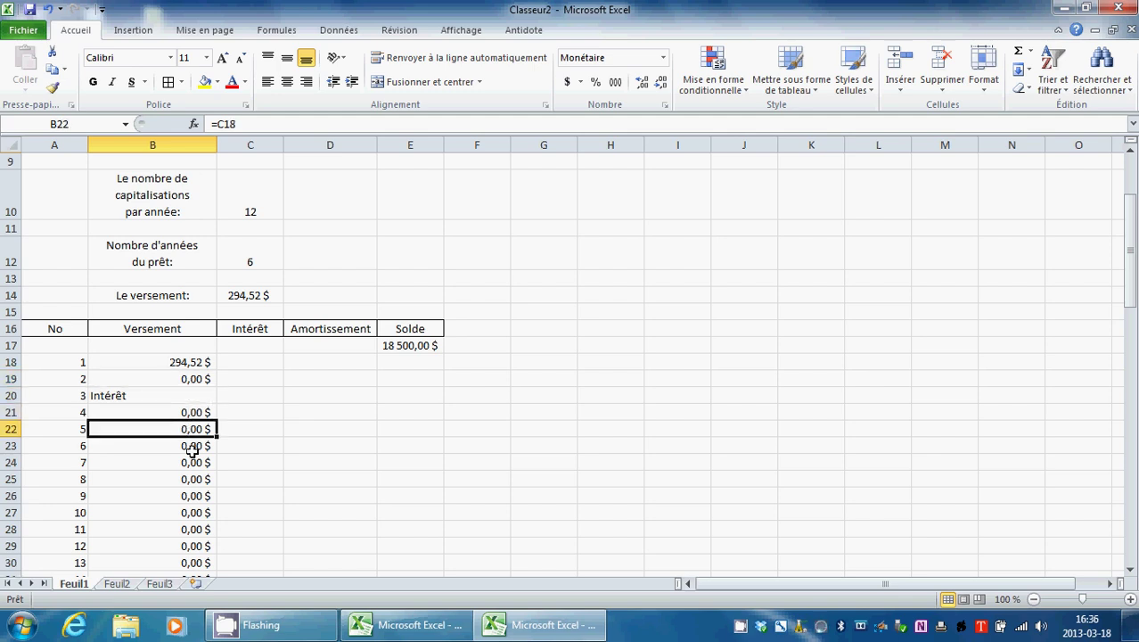
pyautogui.click(190, 446)
pyautogui.click(193, 463)
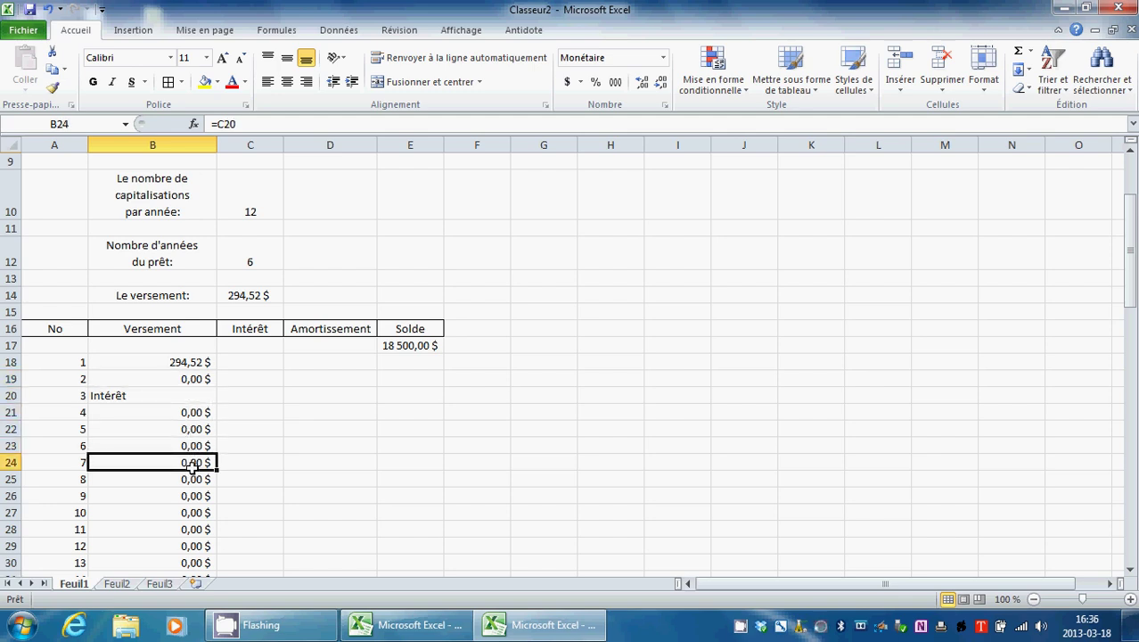
# Step: Change B18 to =$C$14 and fill it down column B so every Versement shows 294,52 $
pyautogui.click(196, 367)
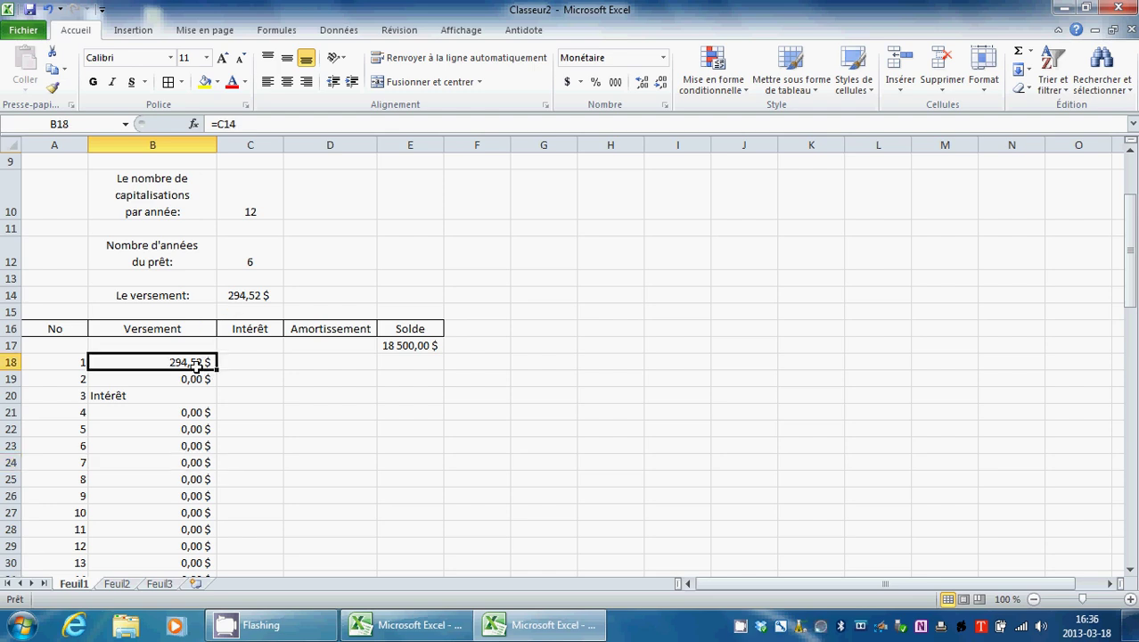
pyautogui.click(218, 125)
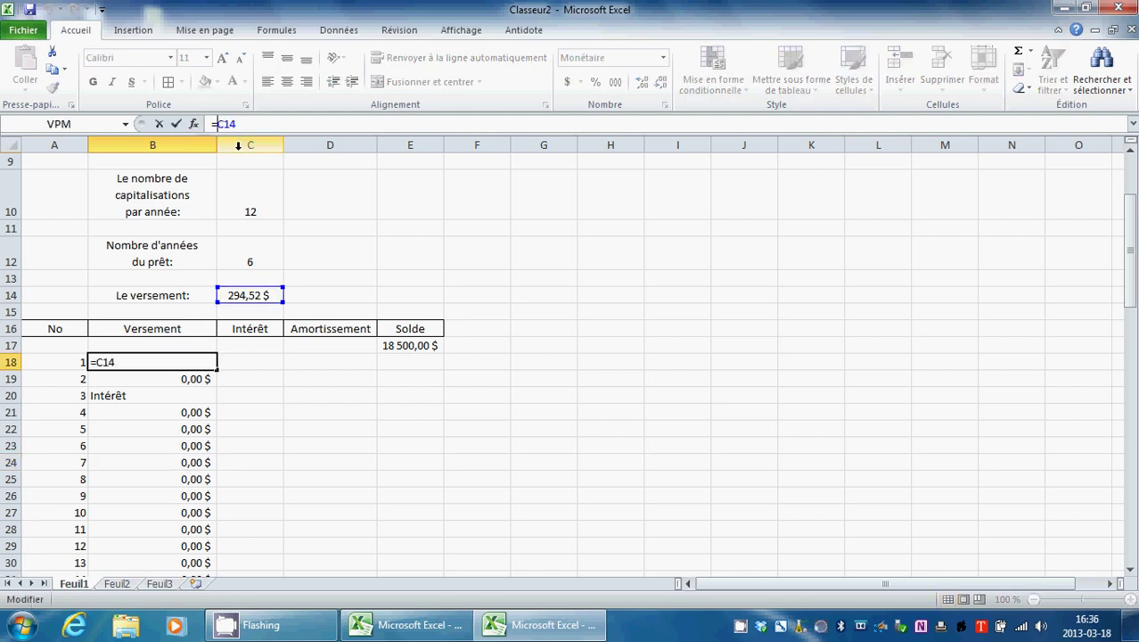
pyautogui.write('$C$')
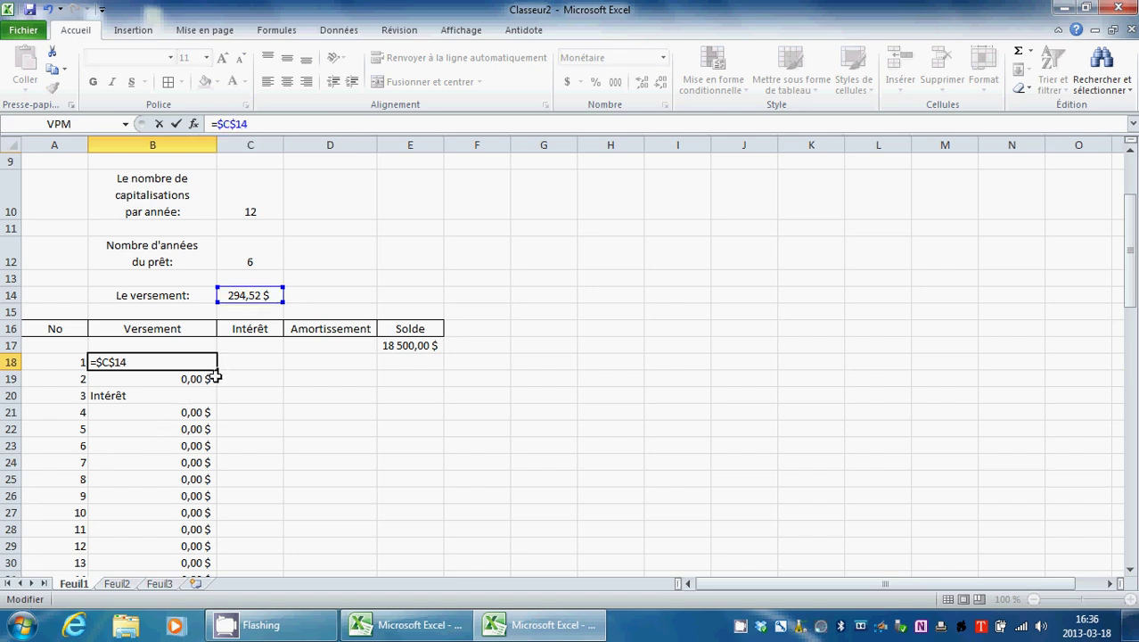
pyautogui.moveTo(217, 368); pyautogui.dragTo(217, 551)
pyautogui.scroll(20, 295, 450)
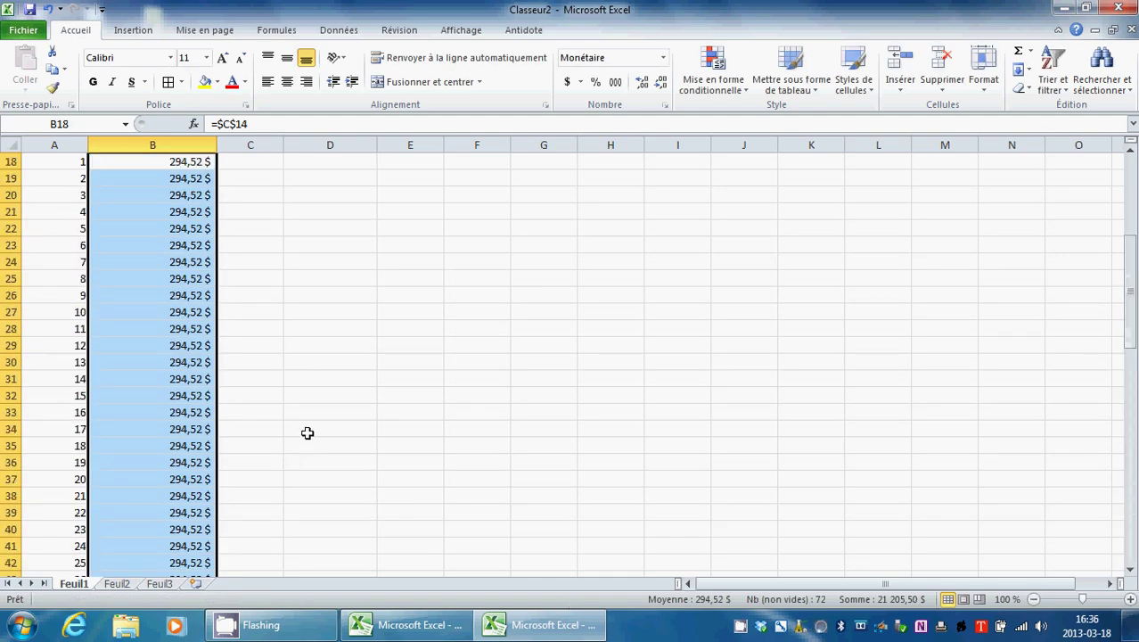
pyautogui.scroll(1, 321, 409)
pyautogui.scroll(-1, 333, 363)
pyautogui.click(348, 329)
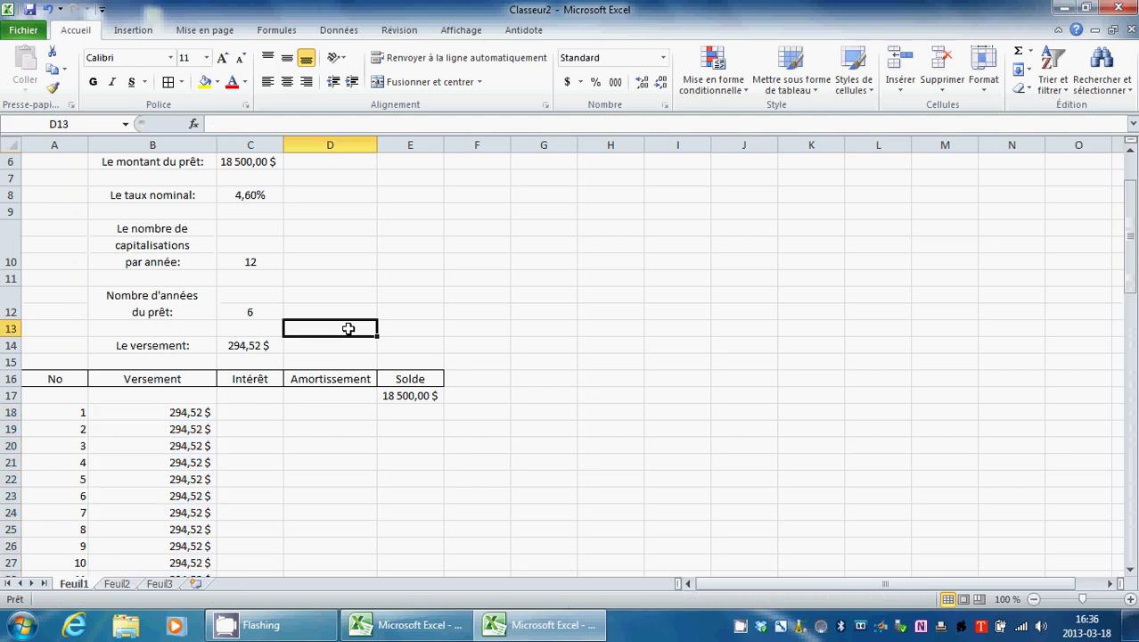
pyautogui.click(269, 410)
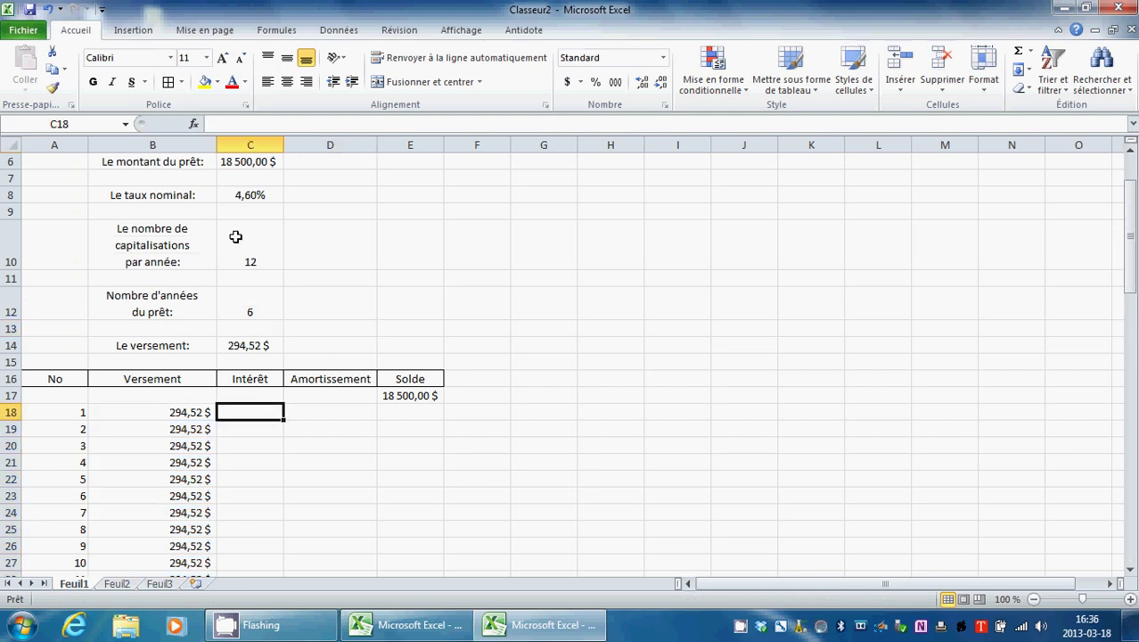
# Step: Widen the Intérêt column and start C18's interest formula dividing C8 by C10
pyautogui.moveTo(287, 143); pyautogui.dragTo(306, 144)
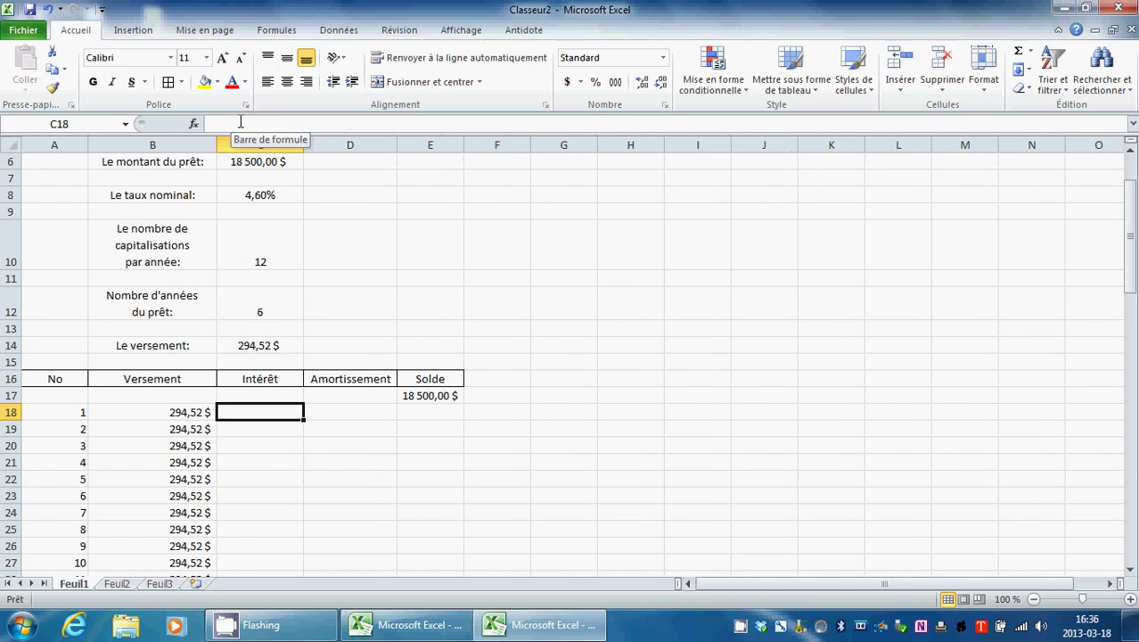
pyautogui.click(424, 395)
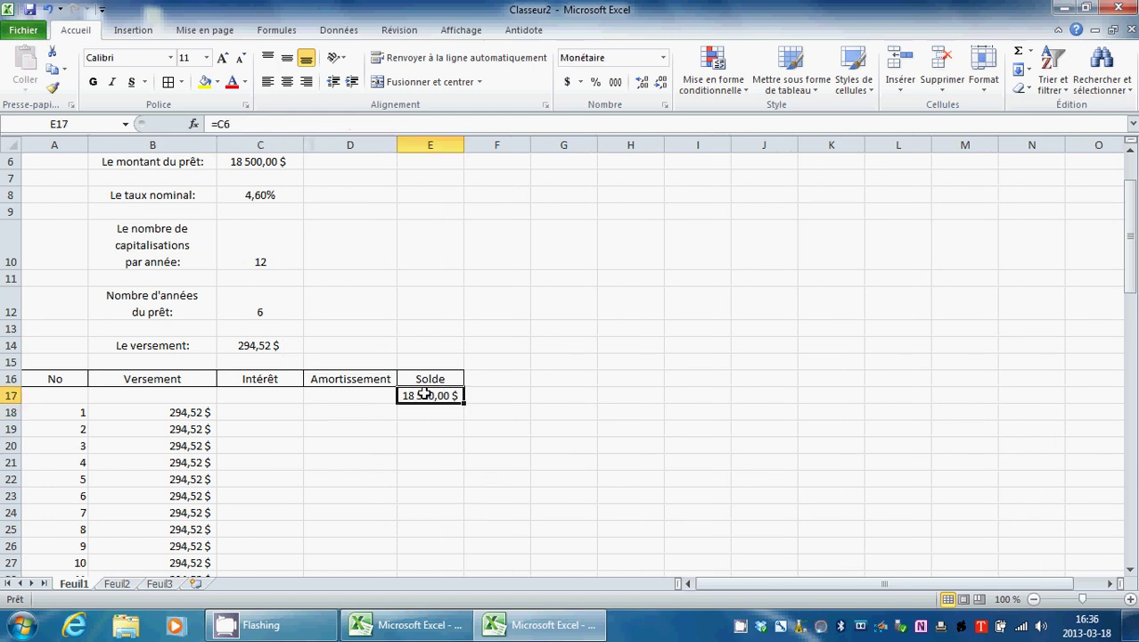
pyautogui.click(235, 410)
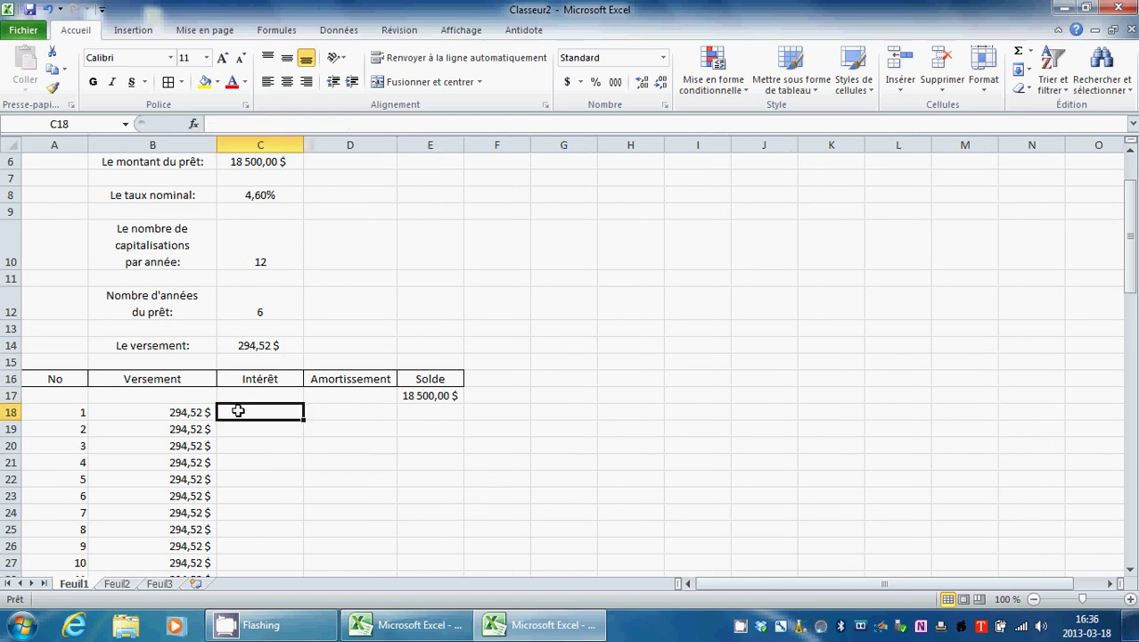
pyautogui.write('=')
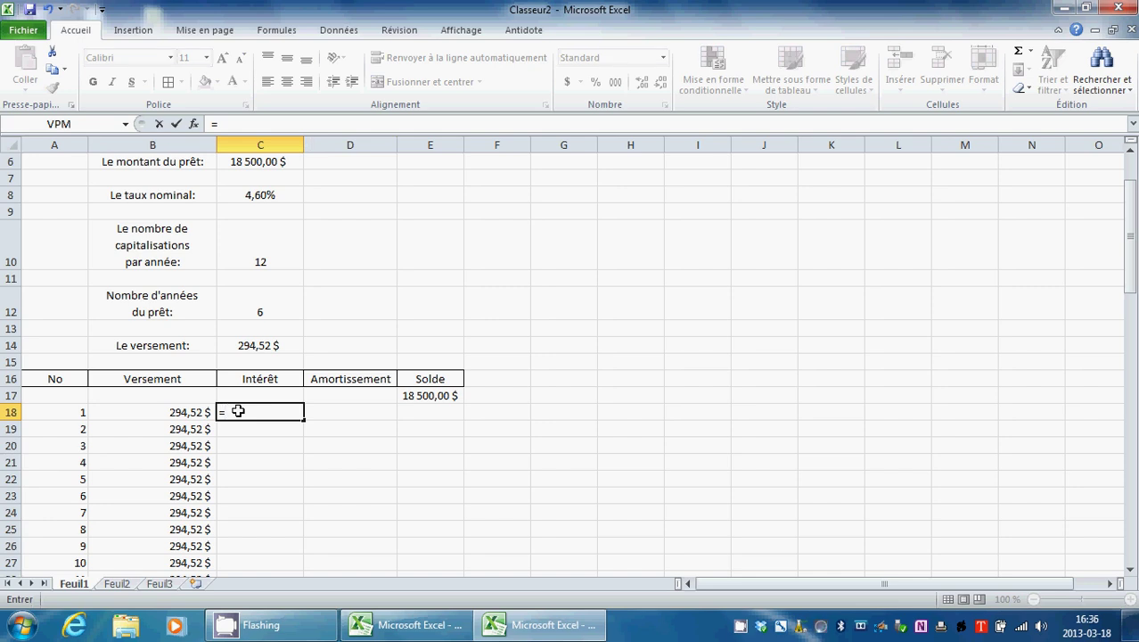
pyautogui.click(251, 198)
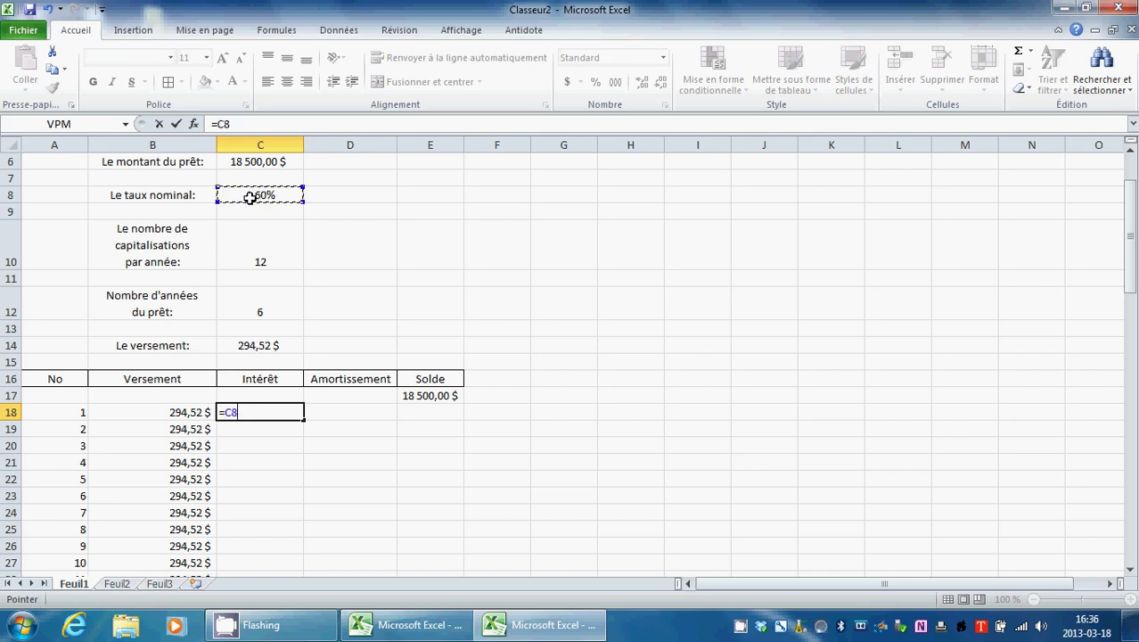
pyautogui.click(242, 123)
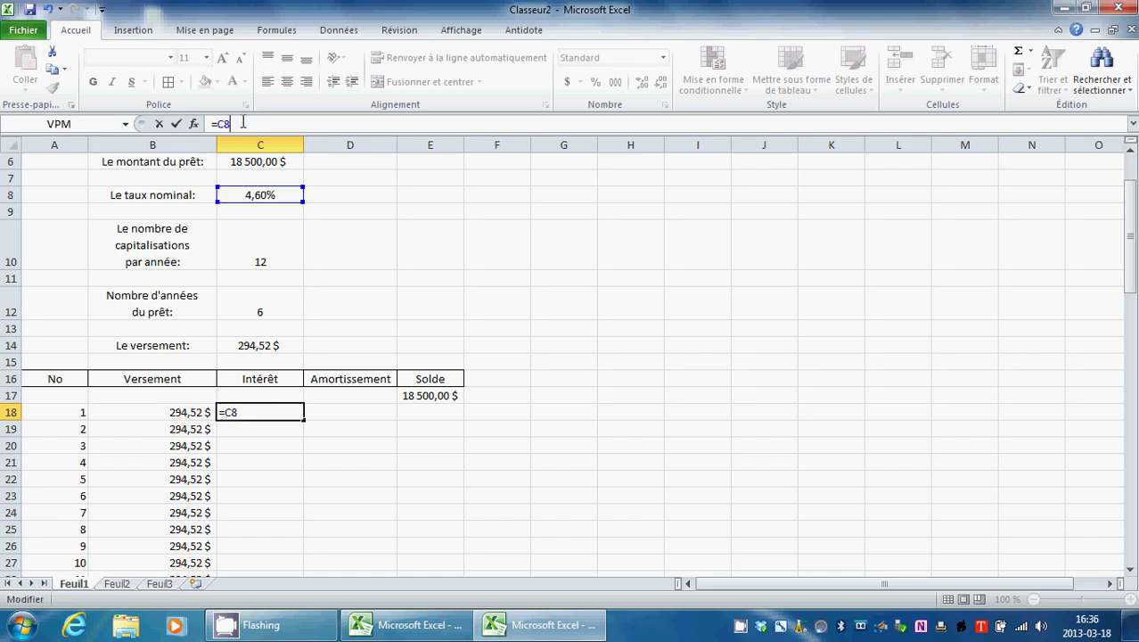
pyautogui.click(250, 248)
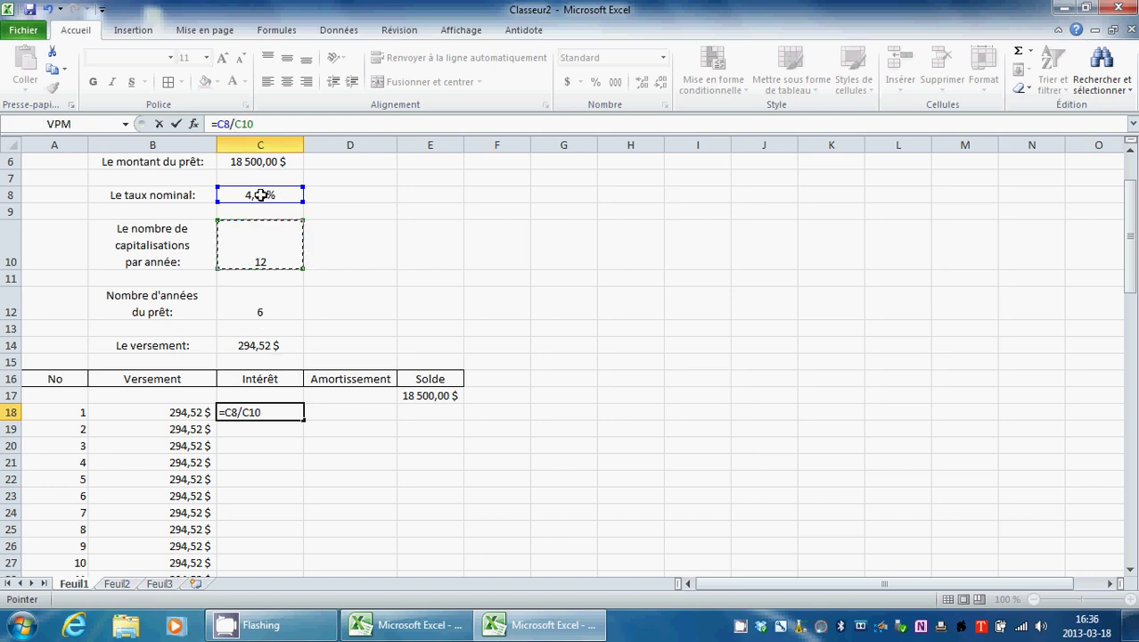
pyautogui.write(')')
# Step: Fix the formula error so C18 reads =(C8/C10)*E17, giving 70,92 $ interest
pyautogui.press('Return')
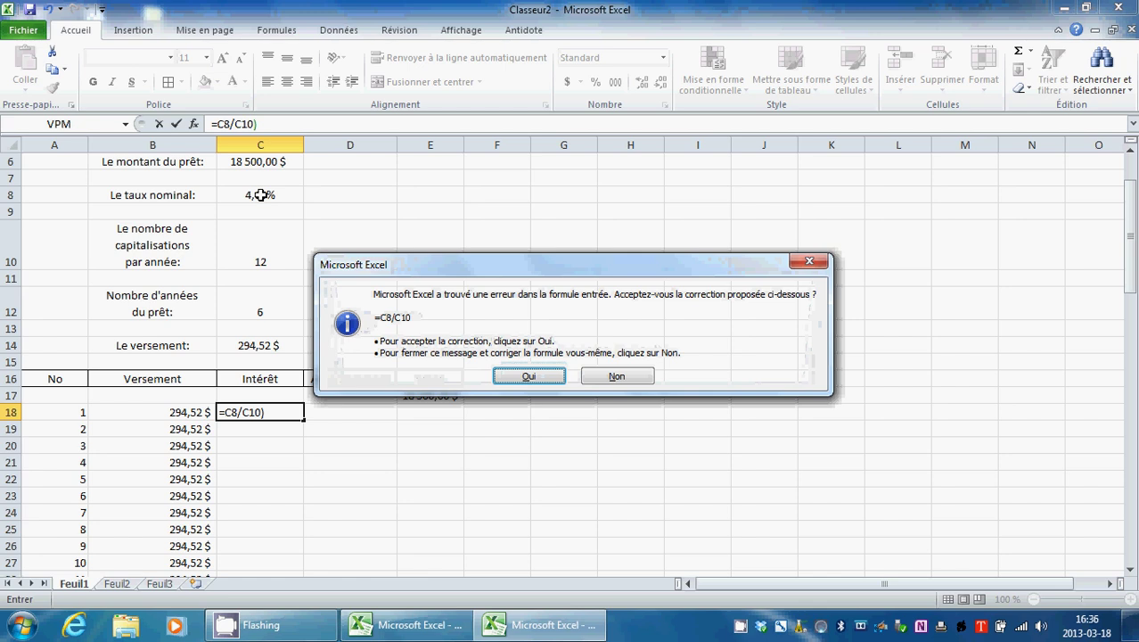
pyautogui.click(811, 262)
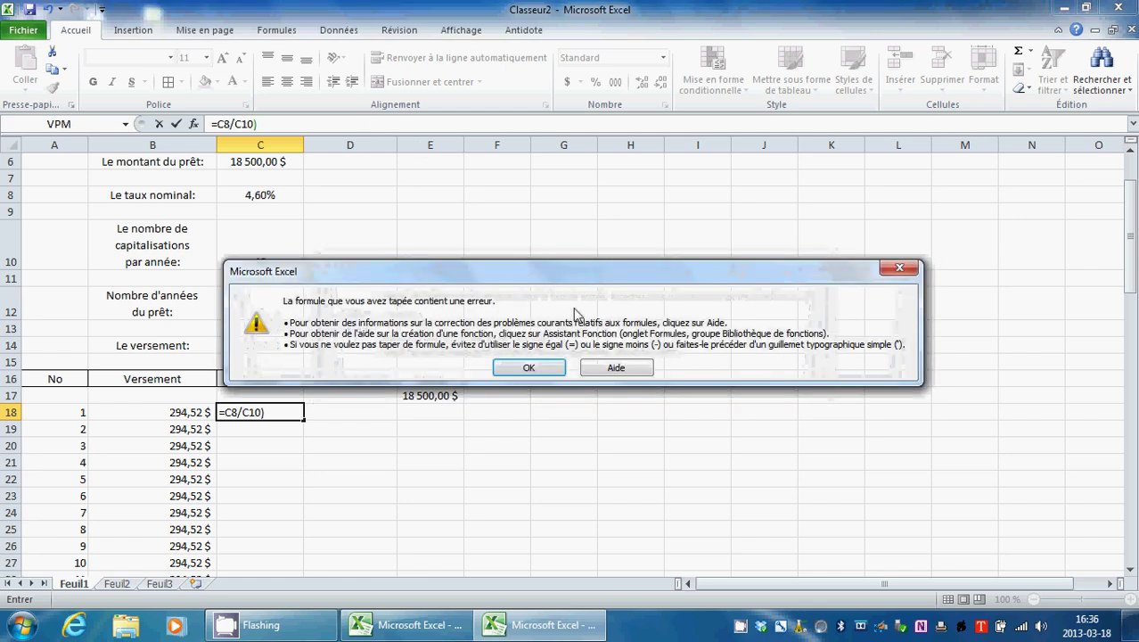
pyautogui.press('Return')
pyautogui.click(222, 124)
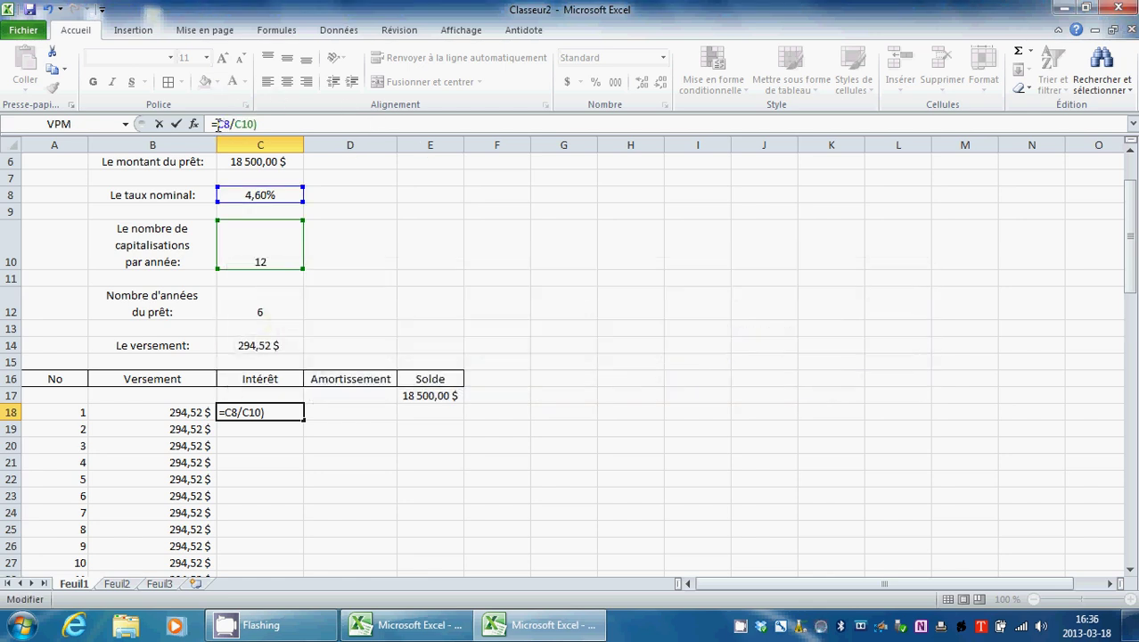
pyautogui.write('(')
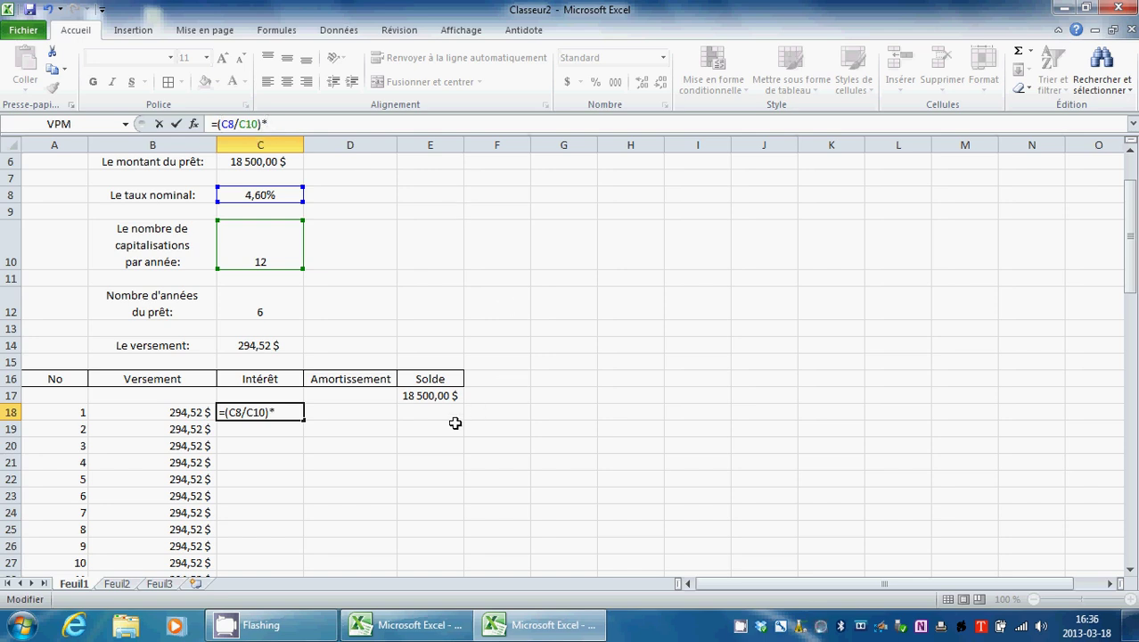
pyautogui.click(423, 398)
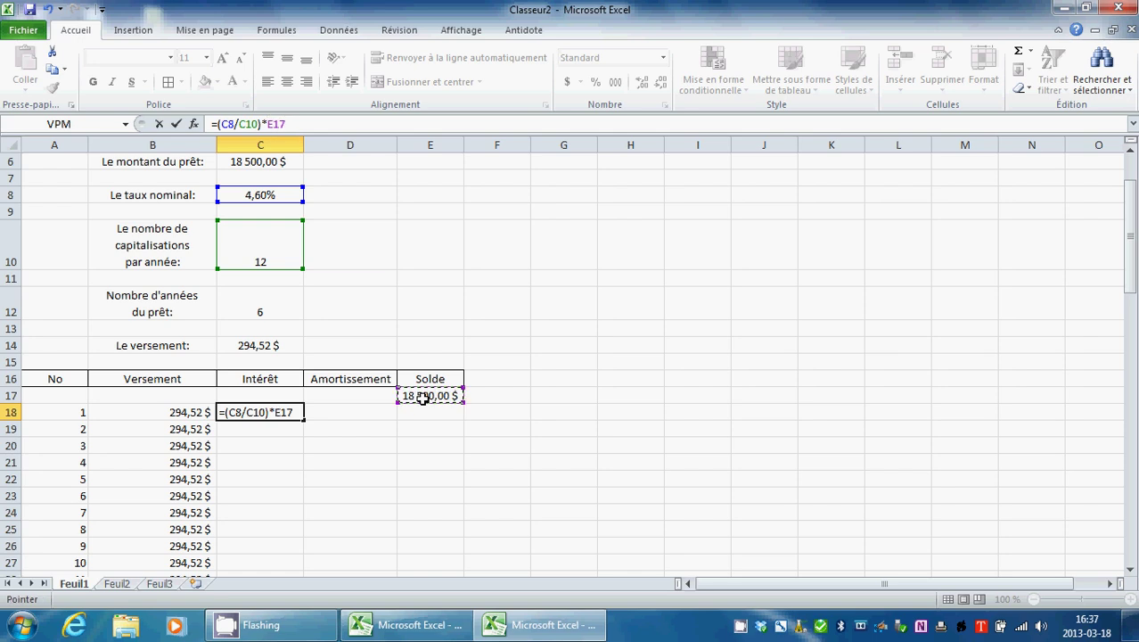
pyautogui.click(178, 124)
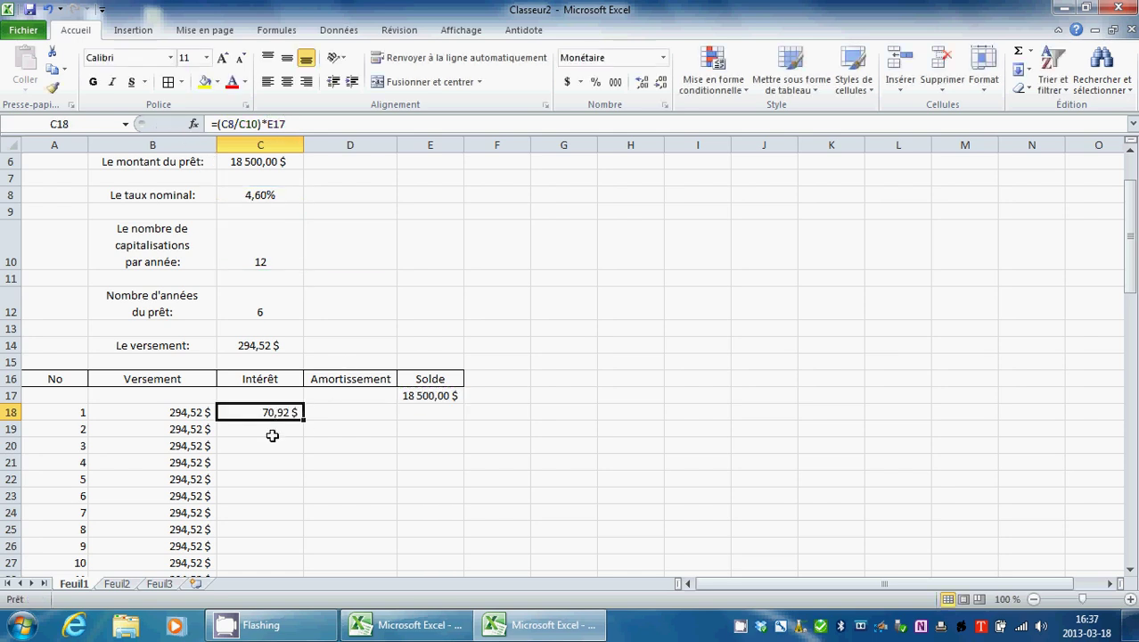
# Step: Review the payment and interest formulas in row 18 beside the Amortissement cell
pyautogui.click(351, 411)
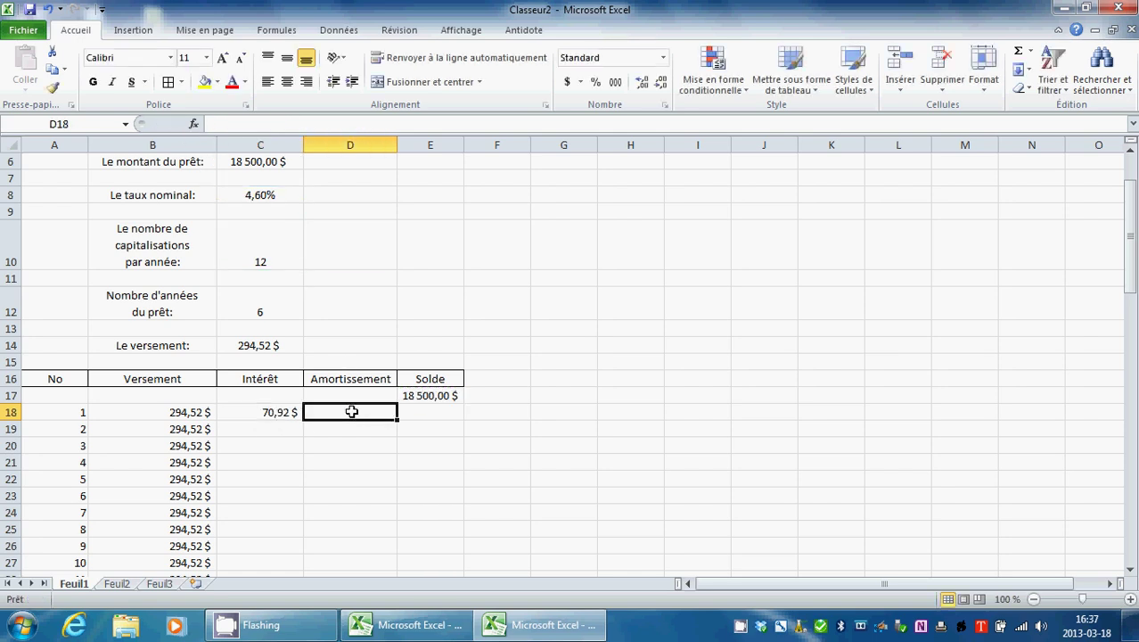
pyautogui.click(202, 428)
pyautogui.click(201, 413)
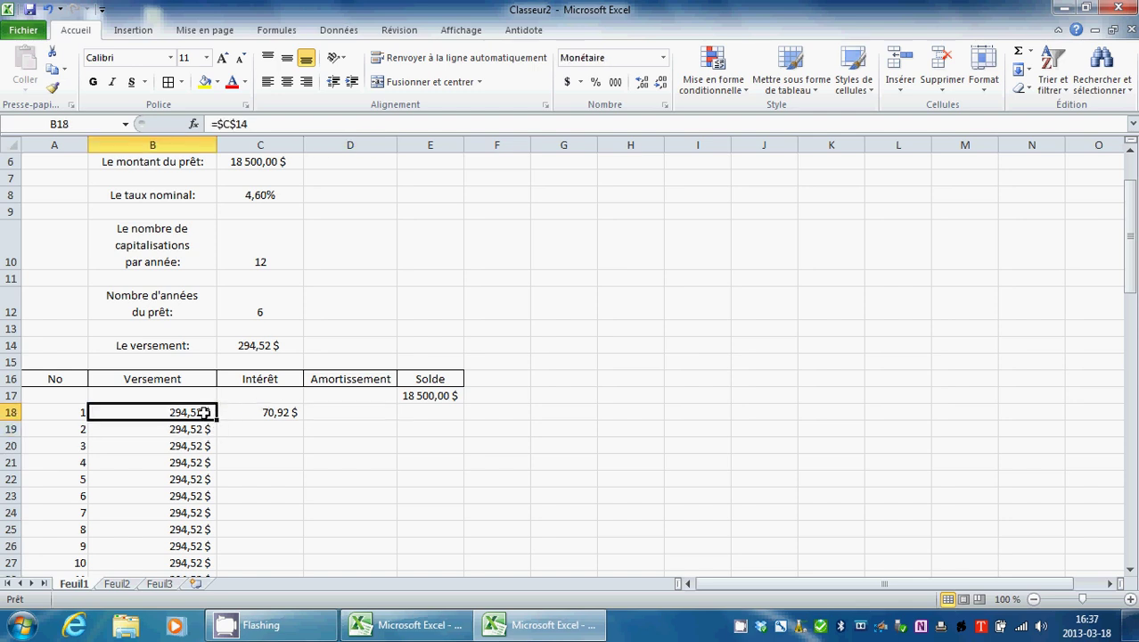
pyautogui.click(278, 414)
pyautogui.click(328, 413)
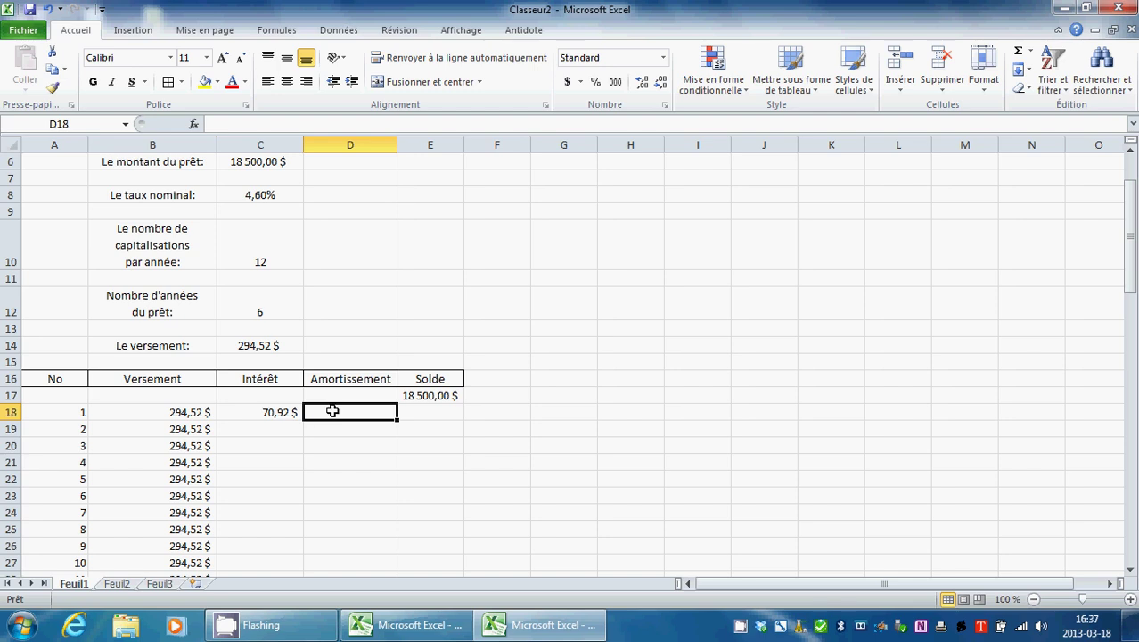
pyautogui.click(199, 411)
pyautogui.click(258, 415)
# Step: Enter =B18-C18 in D18 so the first Amortissement shows 223,60 $
pyautogui.click(361, 412)
pyautogui.write('=')
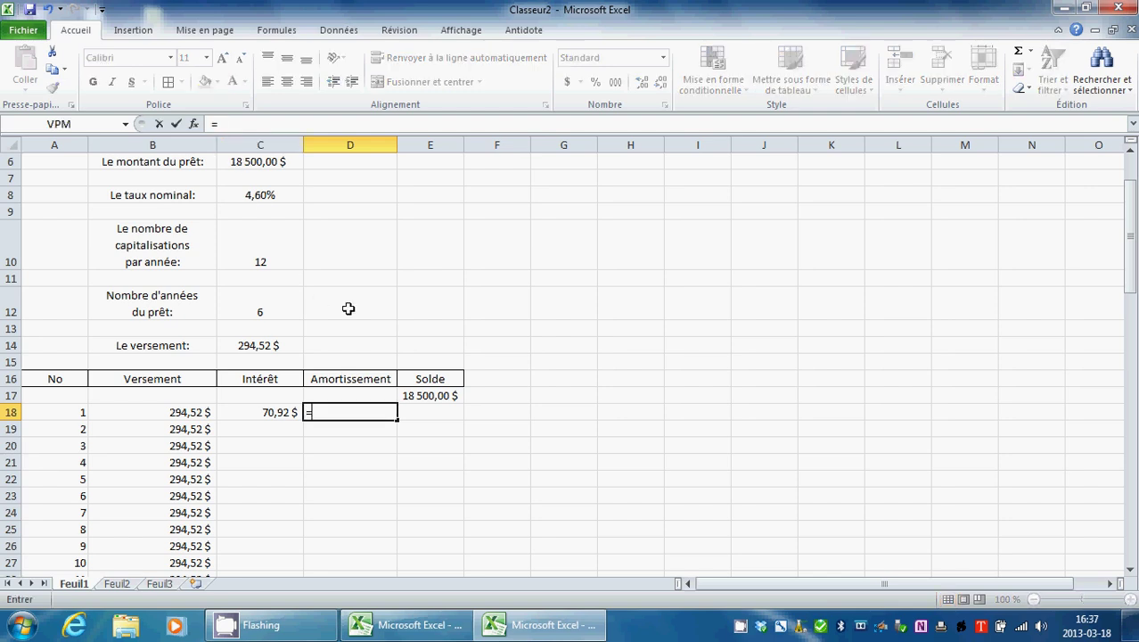
pyautogui.click(184, 412)
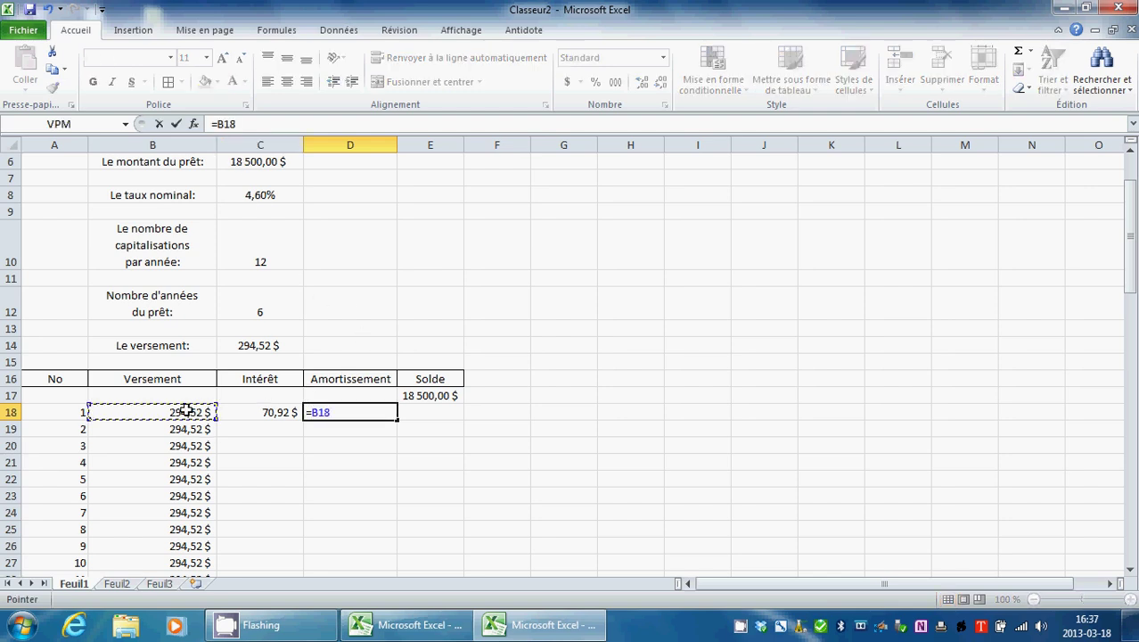
pyautogui.write('-')
pyautogui.click(271, 412)
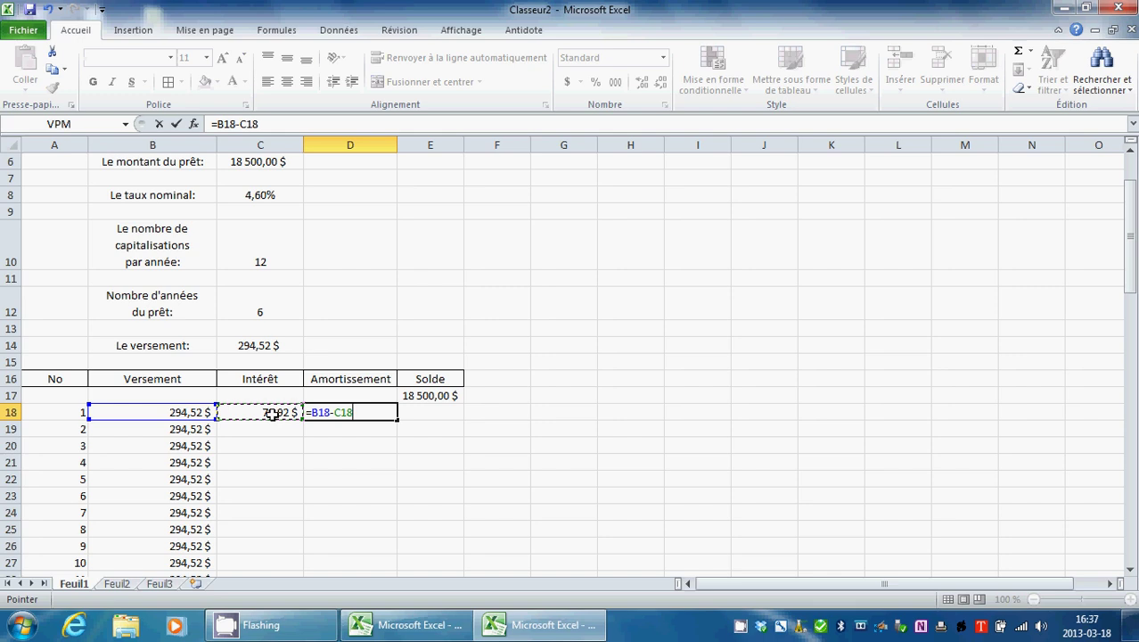
pyautogui.click(175, 124)
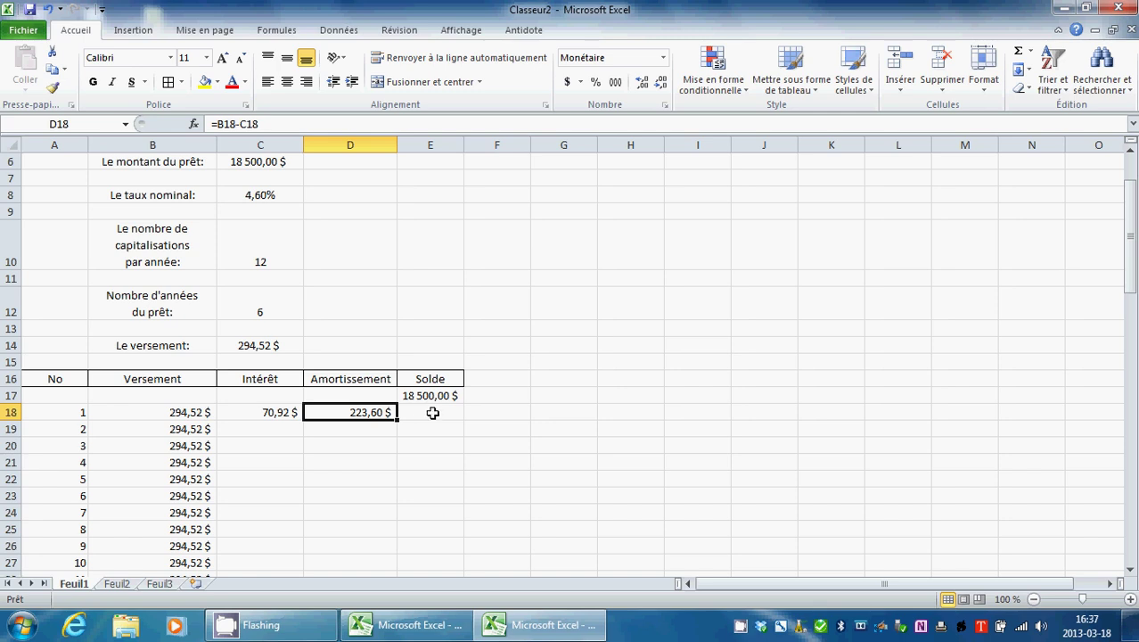
# Step: Enter =E17-D18 in E18 so the remaining Solde shows 18 276,40 $
pyautogui.click(418, 412)
pyautogui.write('=')
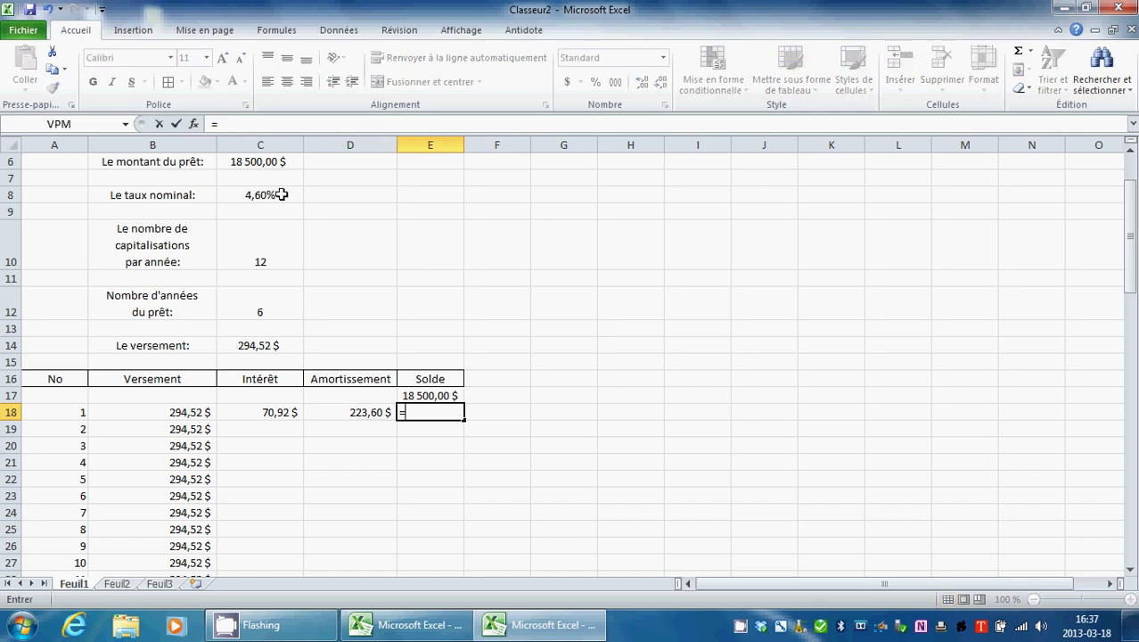
pyautogui.click(433, 395)
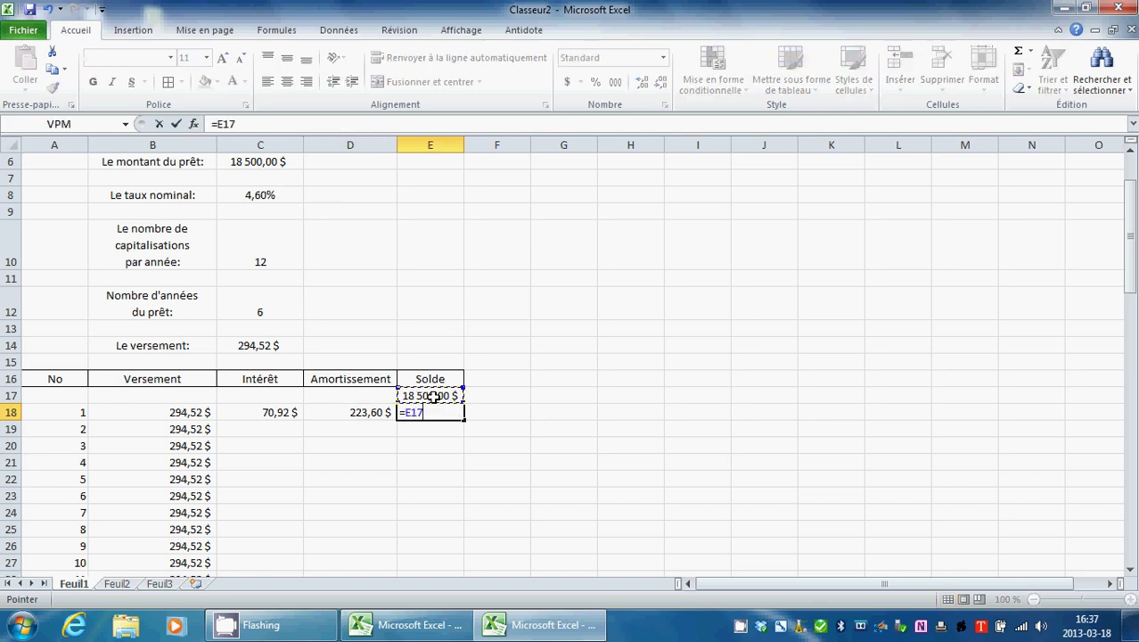
pyautogui.click(251, 125)
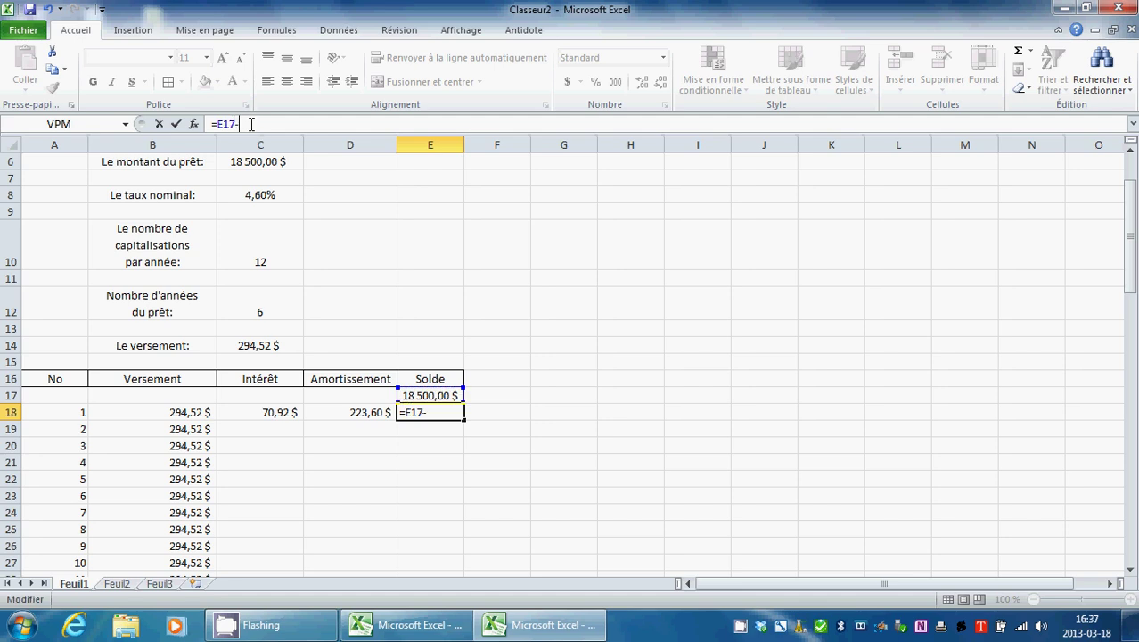
pyautogui.click(370, 412)
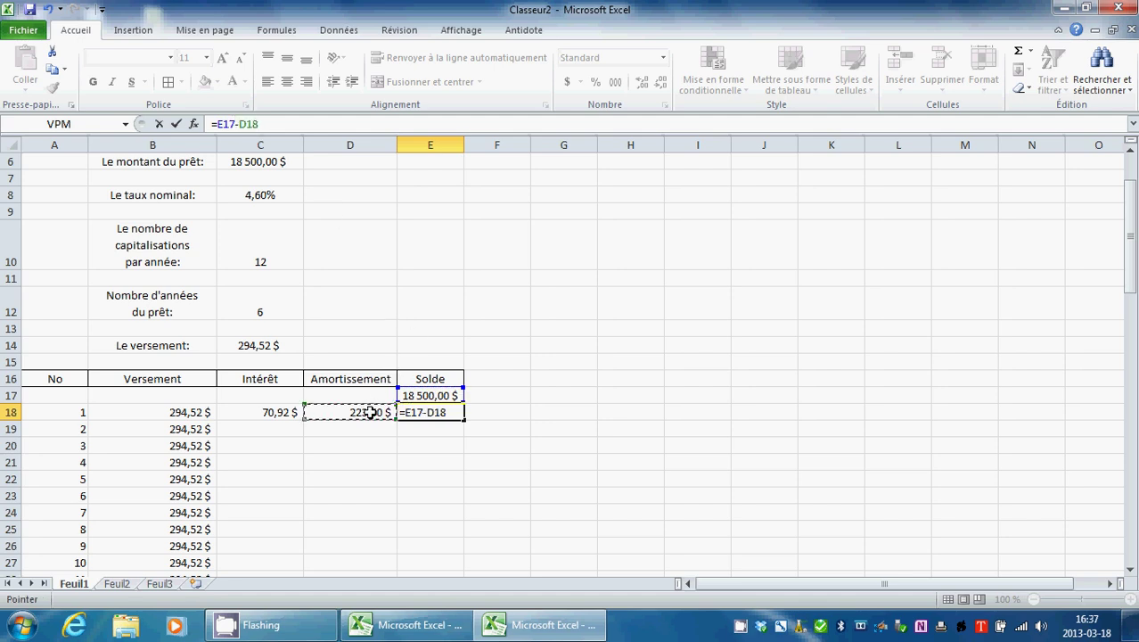
pyautogui.click(177, 125)
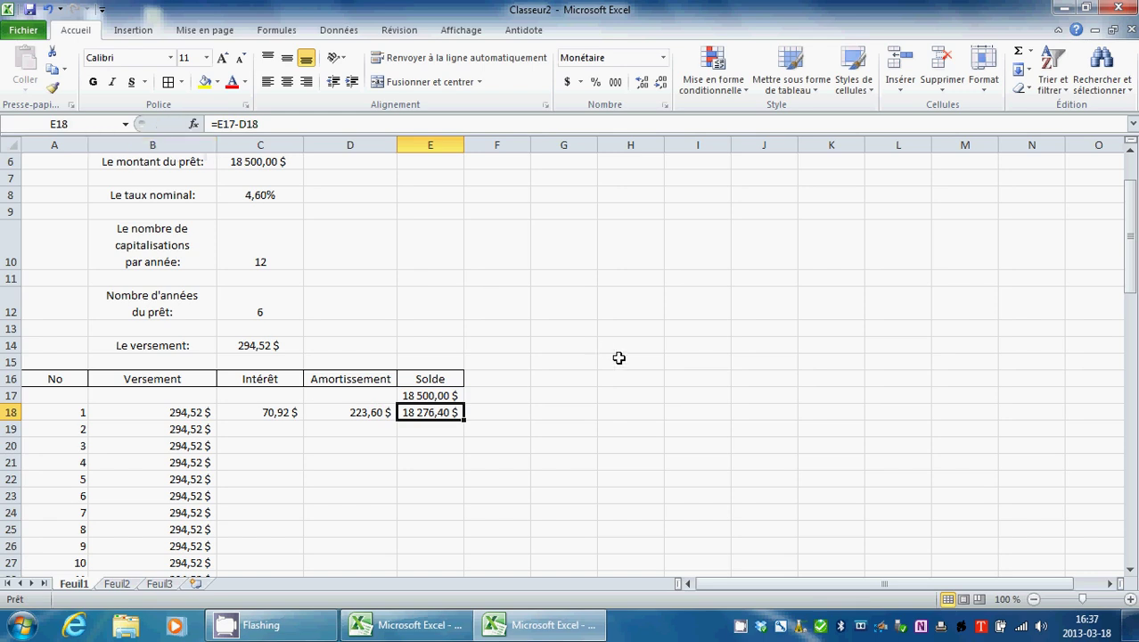
pyautogui.click(286, 412)
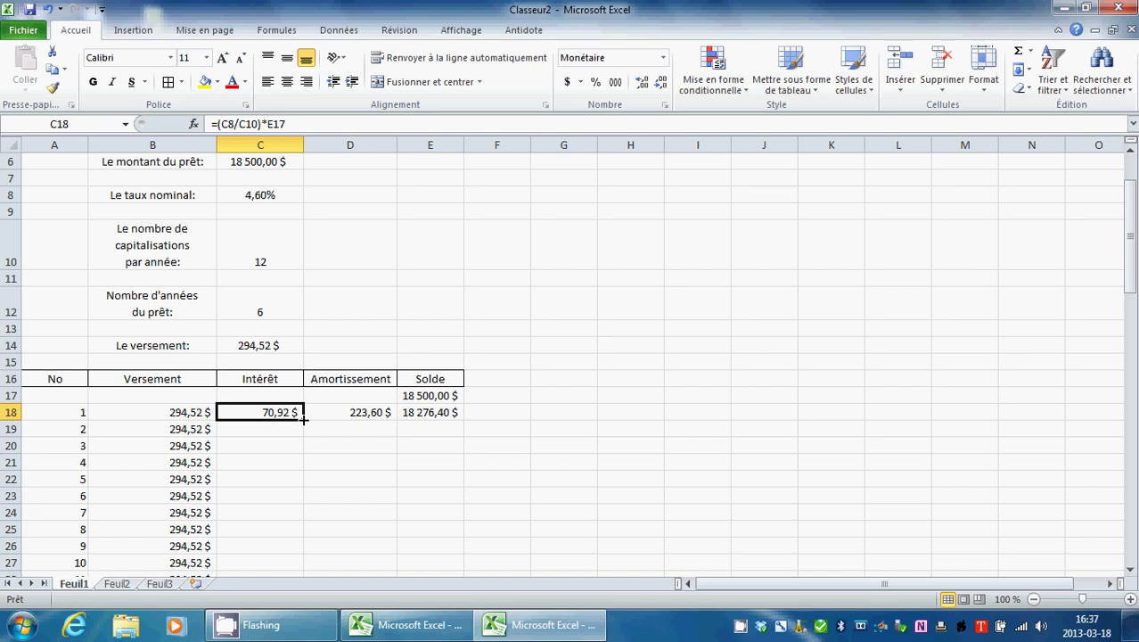
# Step: Fill C18's interest formula to row 89 and compare C18 with C19's shifted references
pyautogui.moveTo(303, 419); pyautogui.dragTo(266, 549)
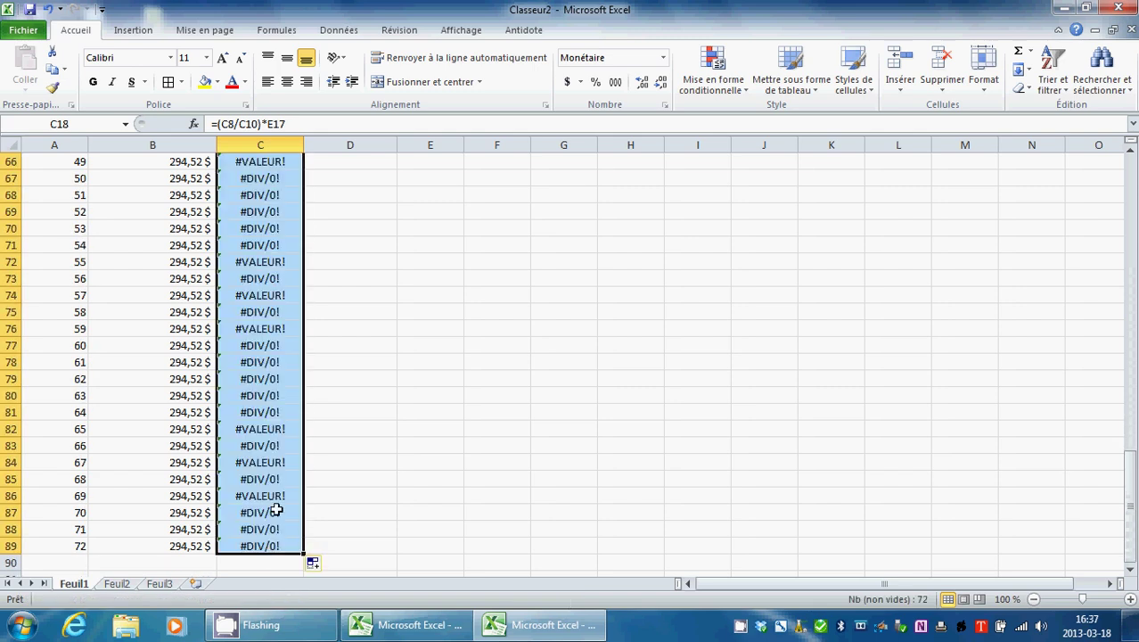
pyautogui.scroll(13, 265, 479)
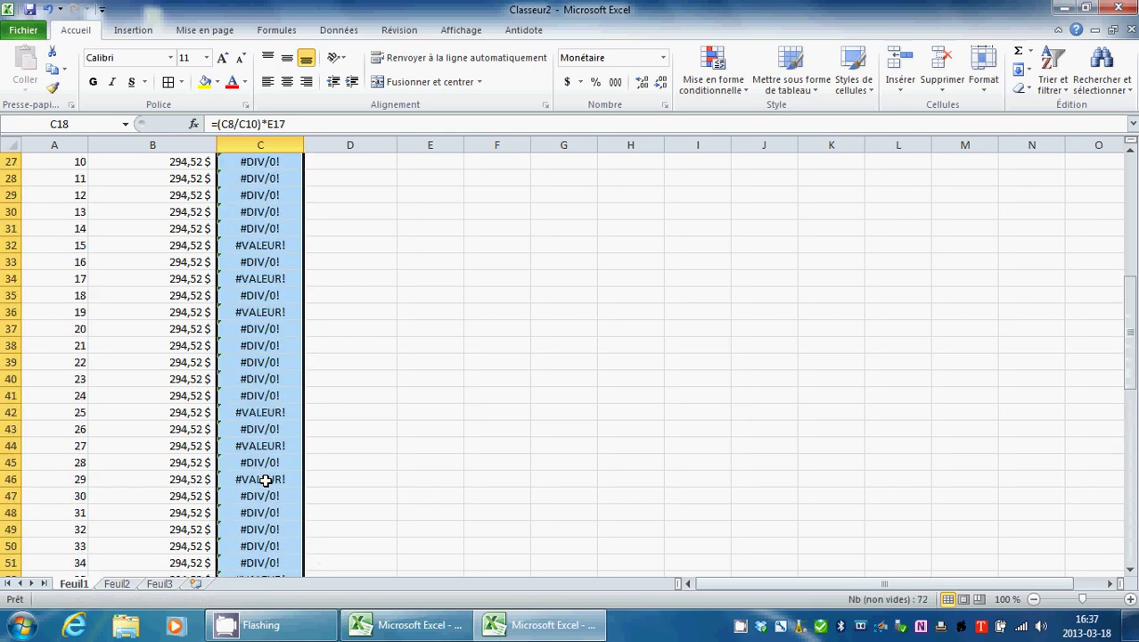
pyautogui.scroll(6, 266, 479)
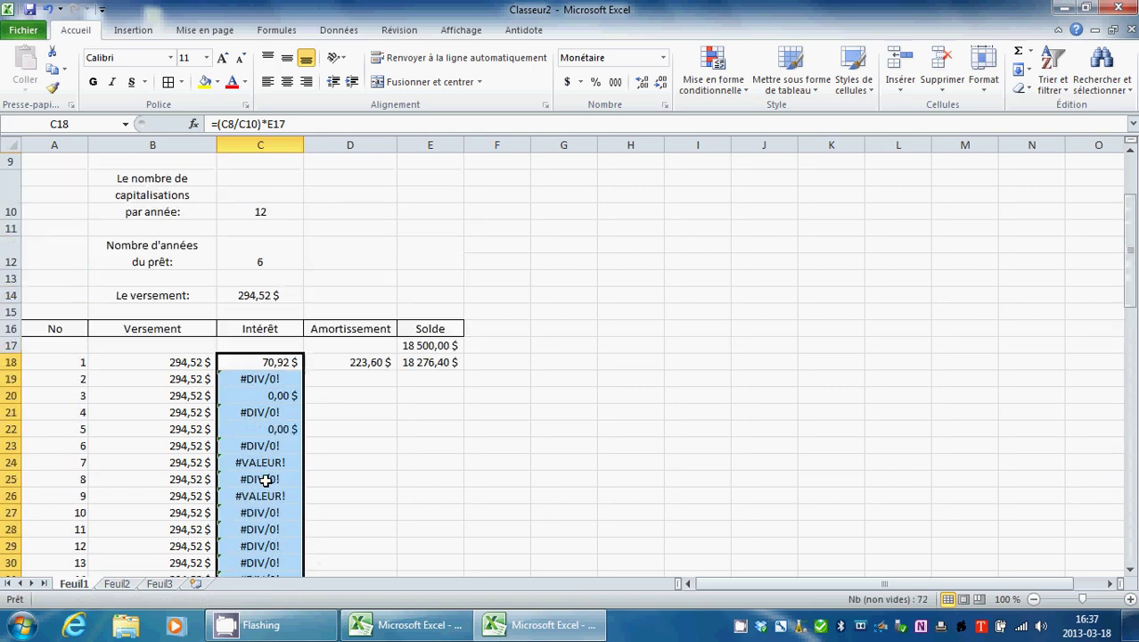
pyautogui.click(266, 381)
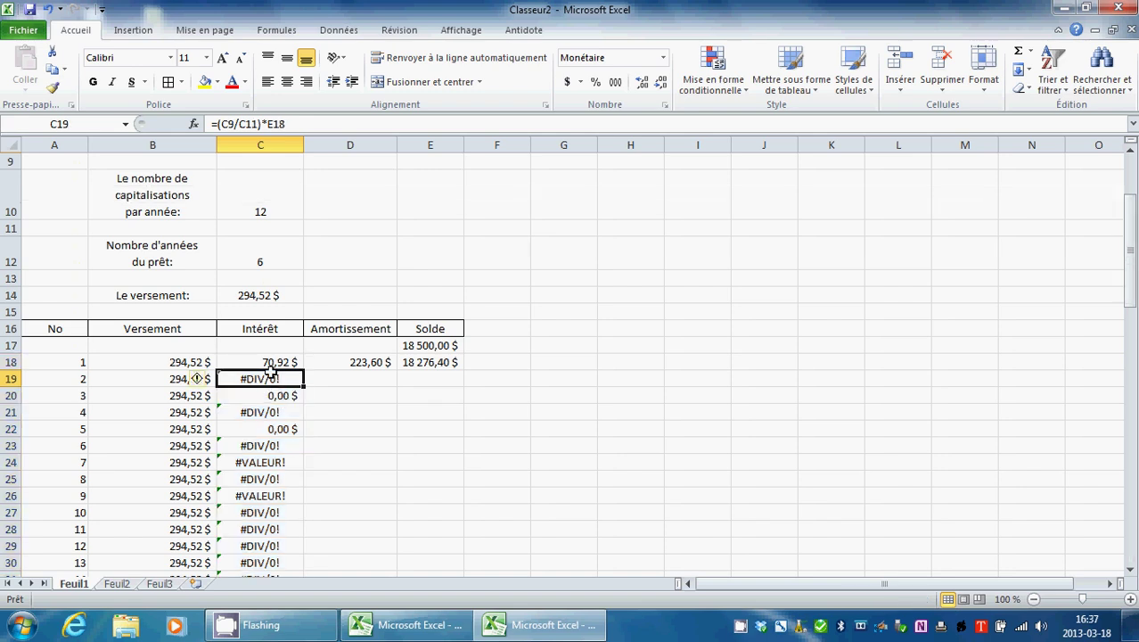
pyautogui.click(268, 362)
pyautogui.scroll(2, 267, 363)
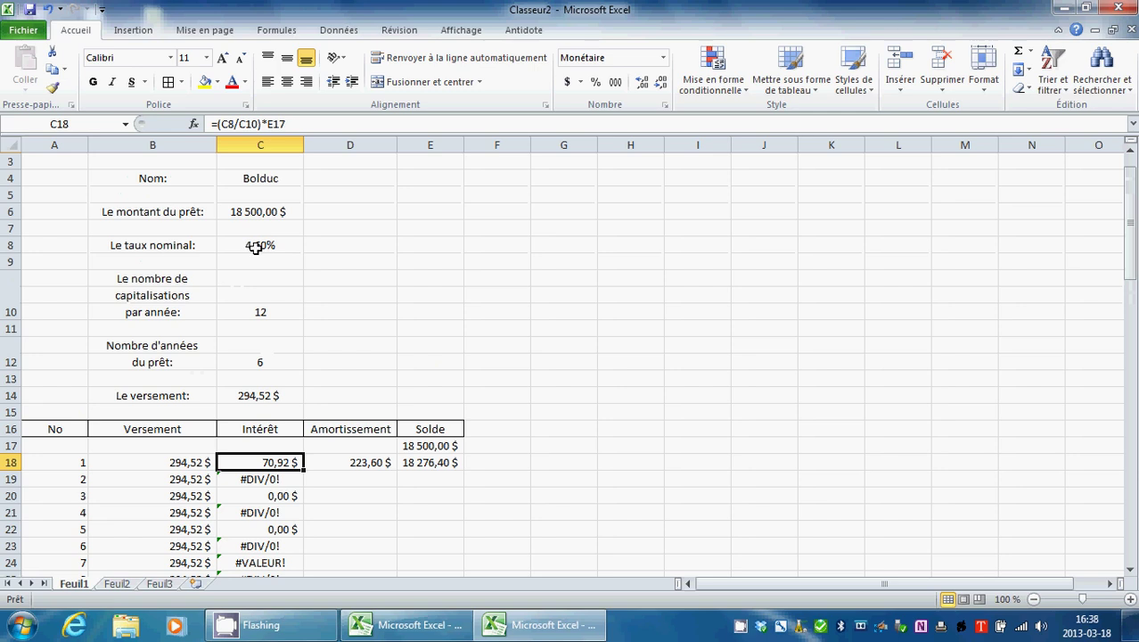
pyautogui.click(276, 480)
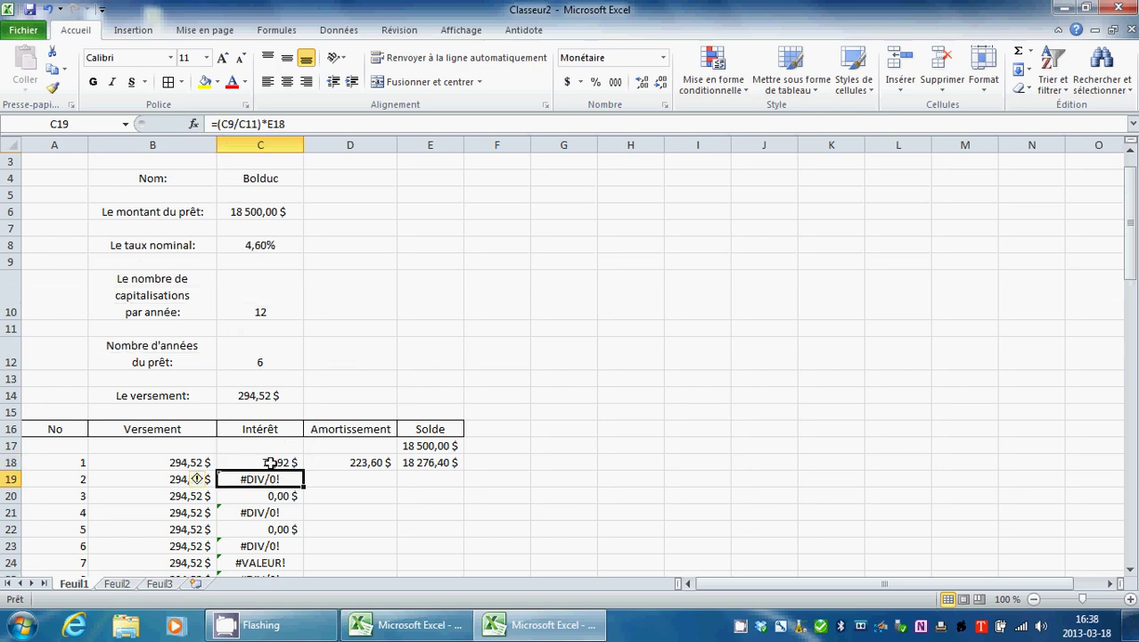
# Step: Lock the rate and compounding references so C18 reads =($C$8/$C$10)*E17
pyautogui.click(270, 463)
pyautogui.click(229, 124)
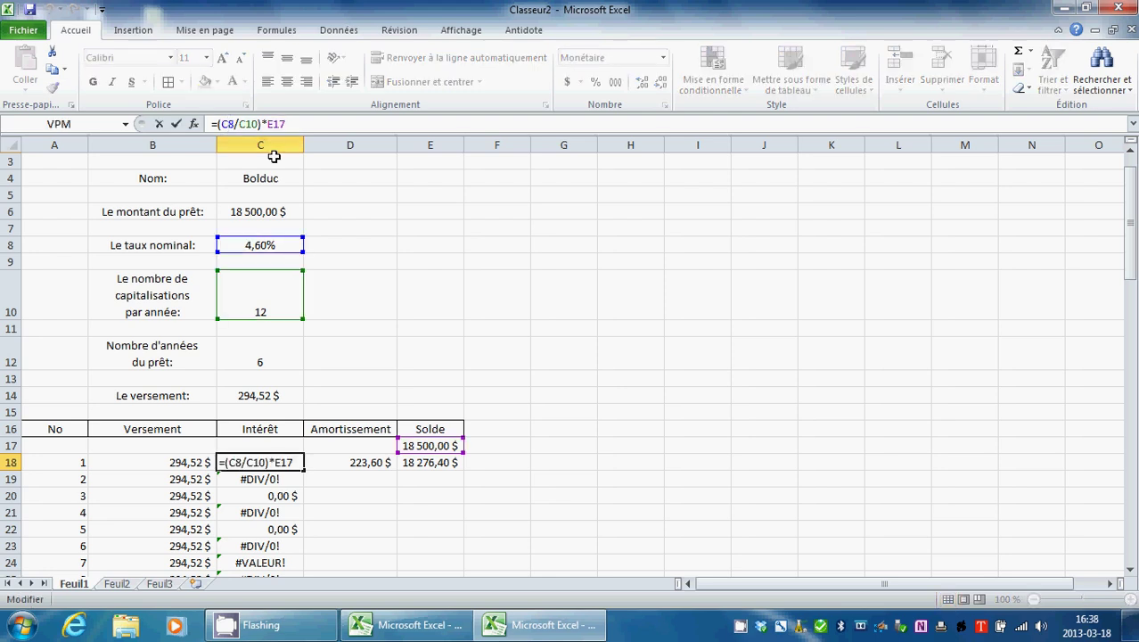
pyautogui.write('$C')
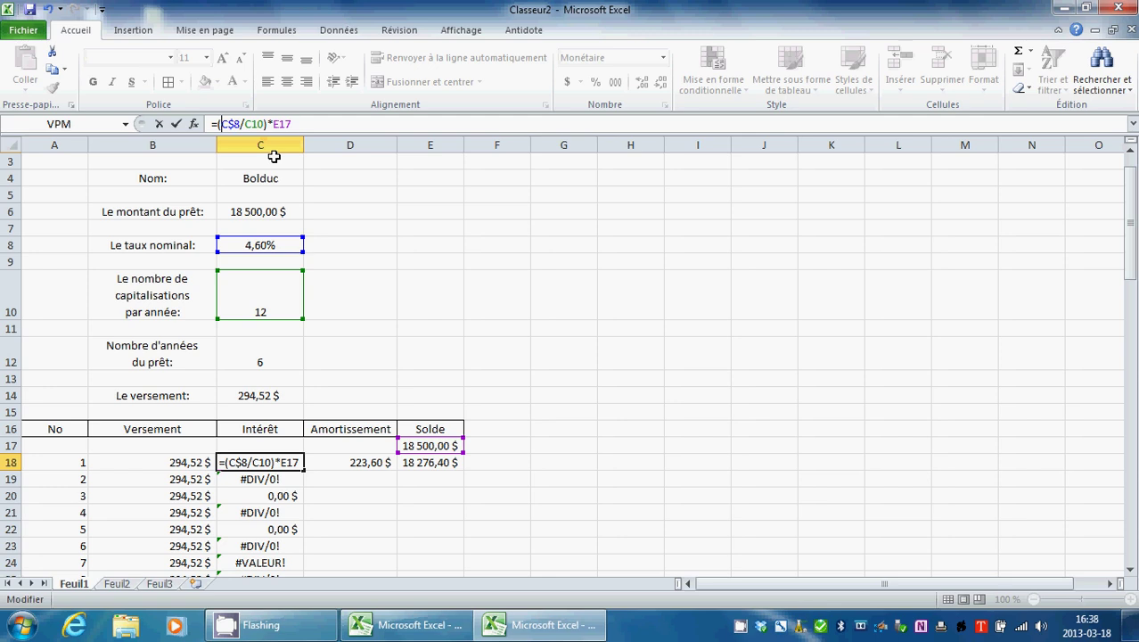
pyautogui.write('$8/')
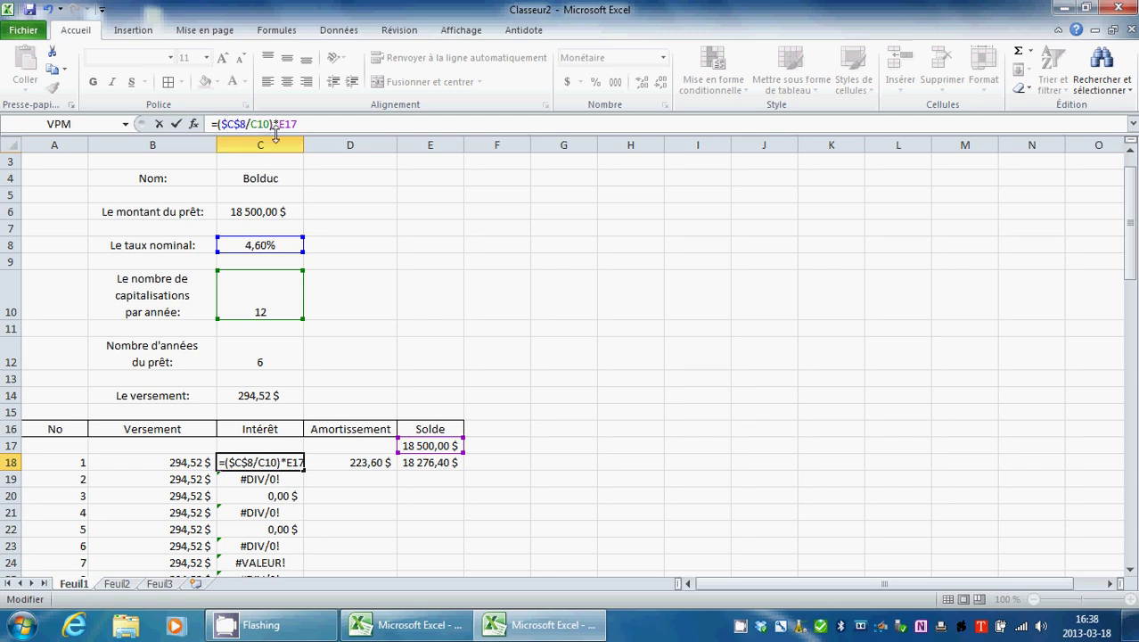
pyautogui.write('$C')
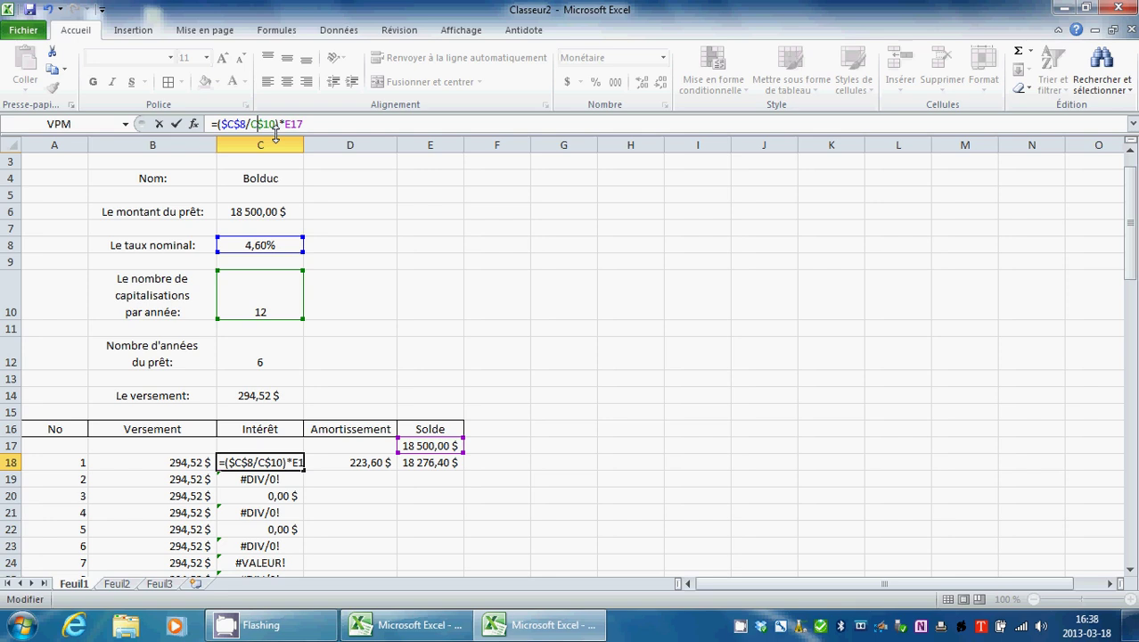
pyautogui.write('$')
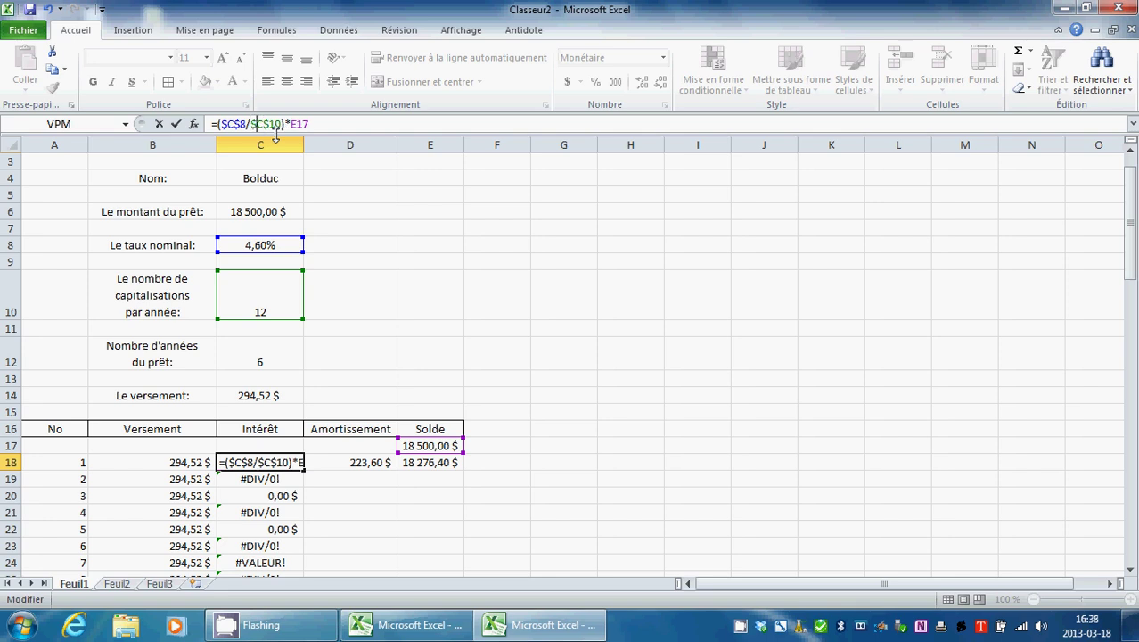
pyautogui.click(175, 124)
pyautogui.scroll(-1, 337, 314)
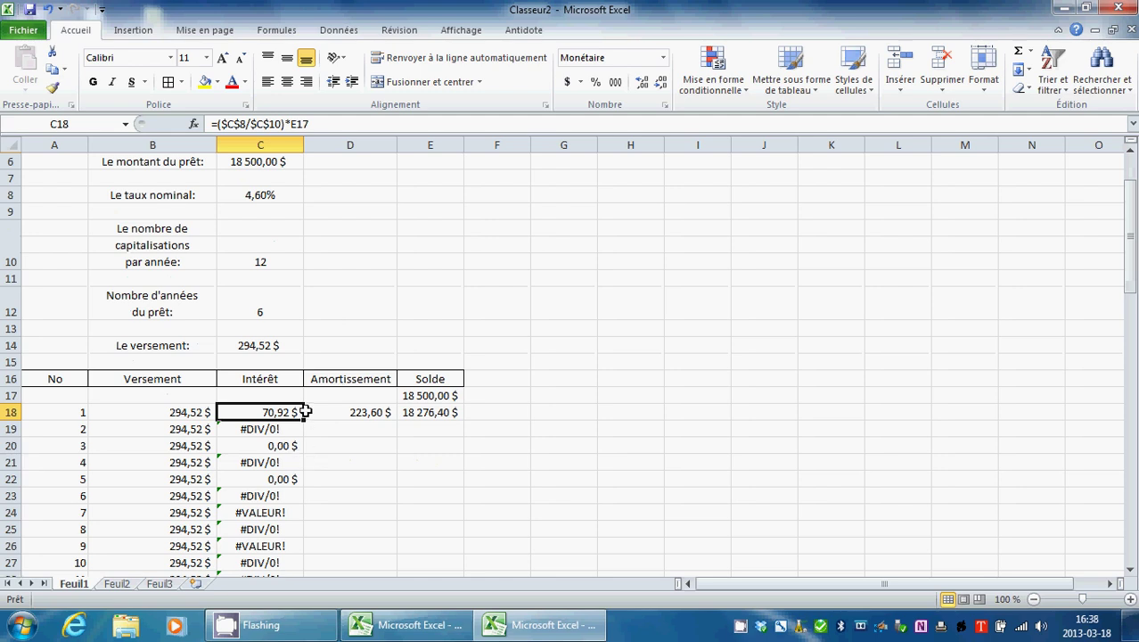
# Step: Fill the corrected Intérêt formula from C18 down to row 89
pyautogui.moveTo(303, 419); pyautogui.dragTo(279, 533)
pyautogui.scroll(8, 276, 423)
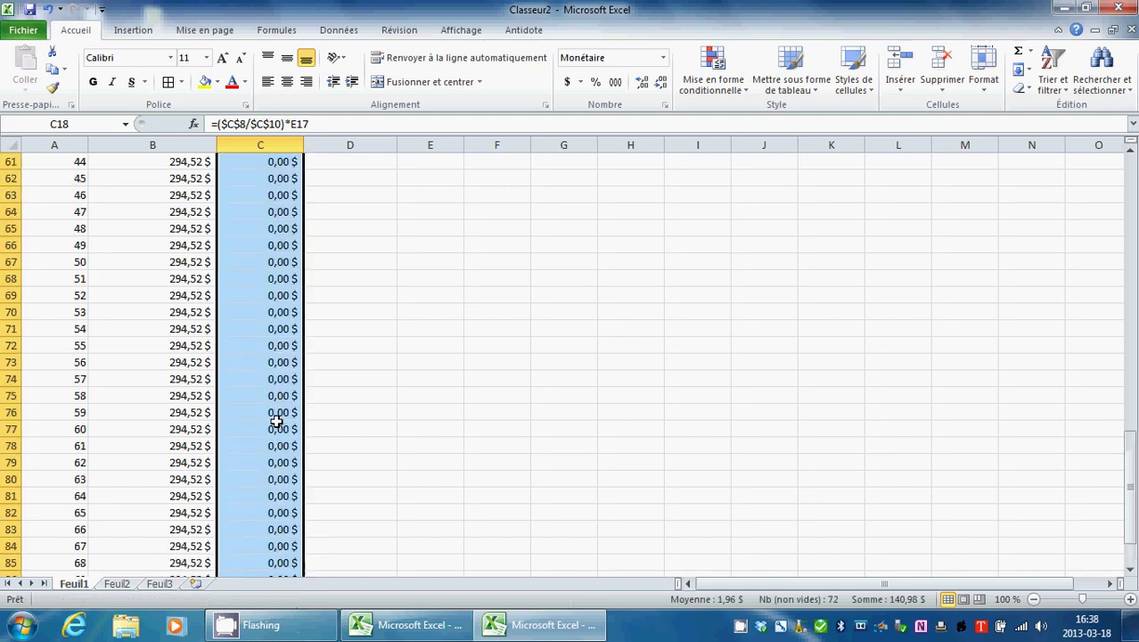
pyautogui.scroll(10, 276, 422)
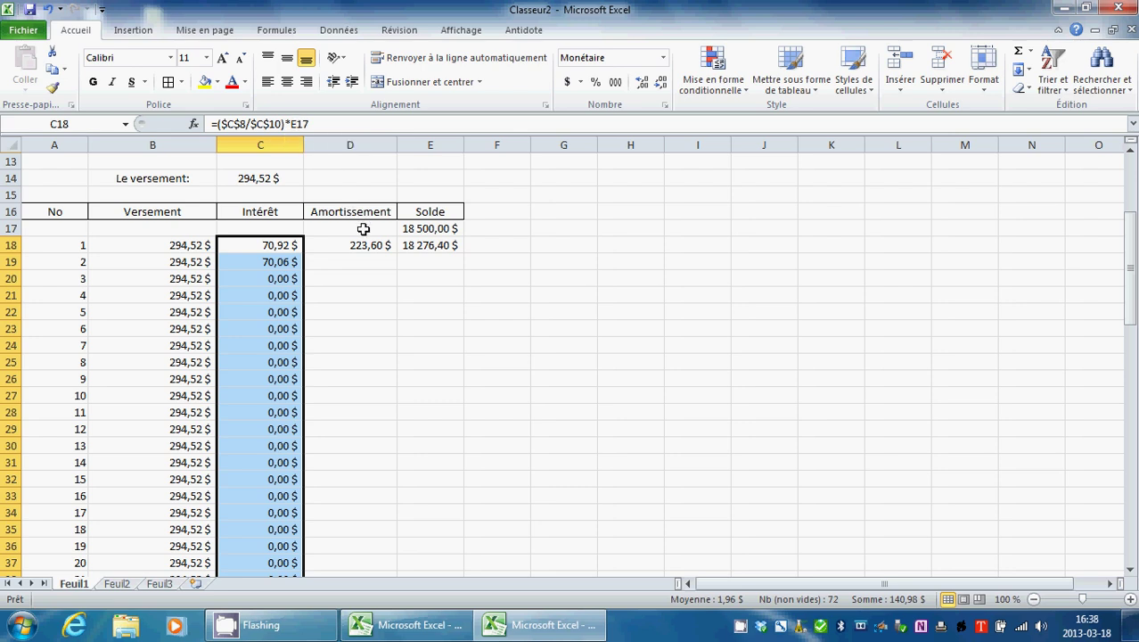
pyautogui.scroll(1, 364, 229)
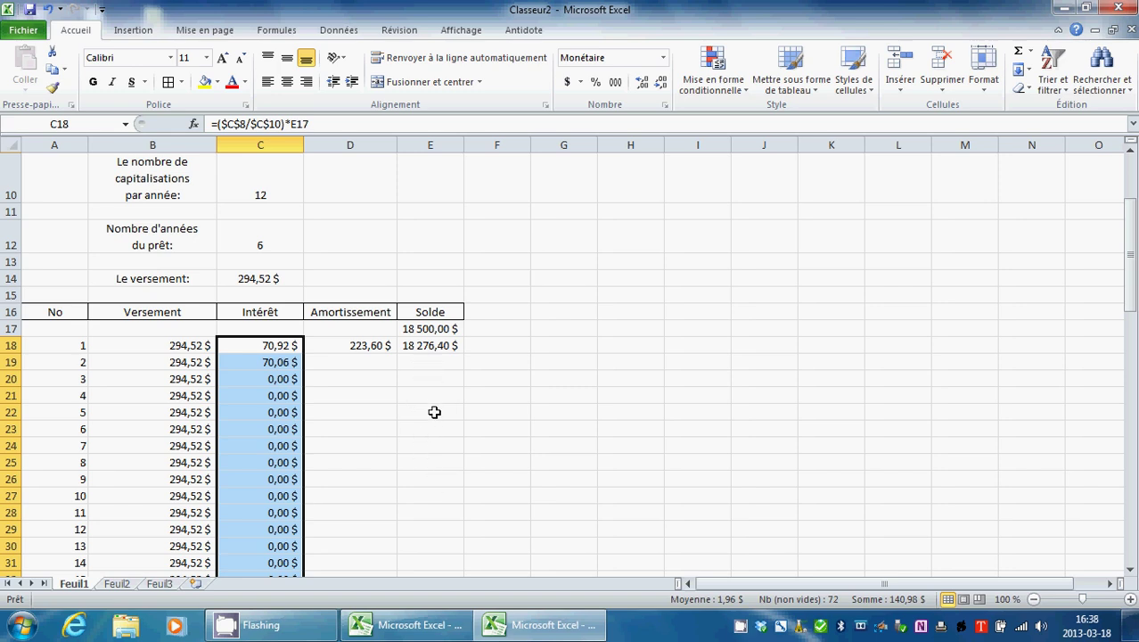
pyautogui.click(356, 359)
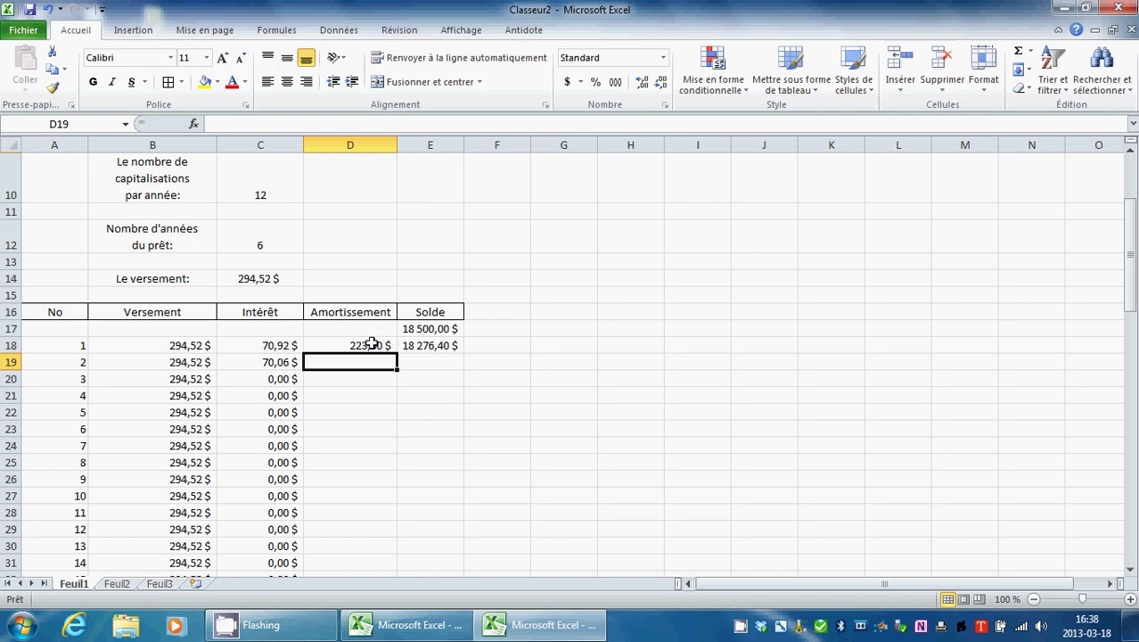
# Step: Fill the =B18-C18 Amortissement formula from D18 down to row 89
pyautogui.click(370, 344)
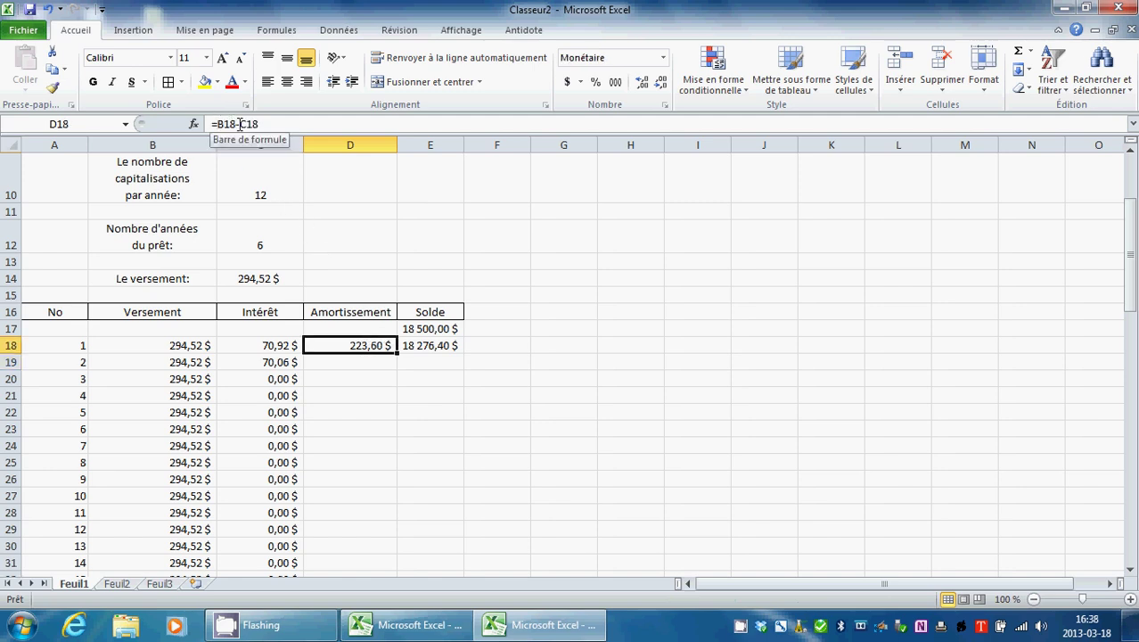
pyautogui.moveTo(398, 352); pyautogui.dragTo(411, 599)
pyautogui.moveTo(381, 550); pyautogui.dragTo(381, 550)
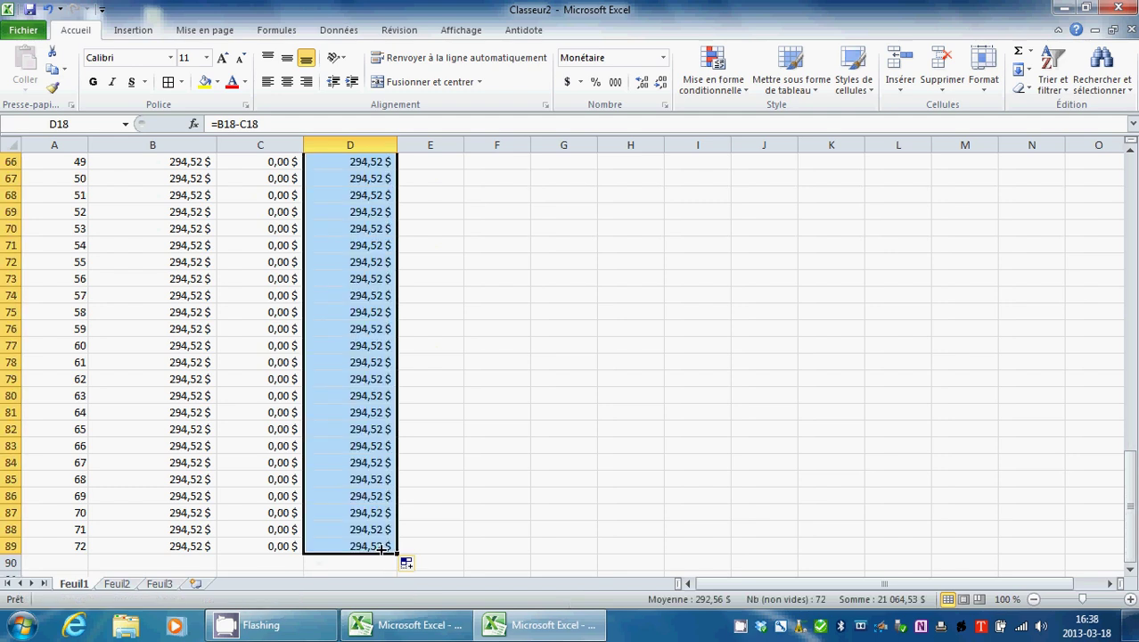
pyautogui.scroll(9, 437, 469)
pyautogui.scroll(10, 435, 470)
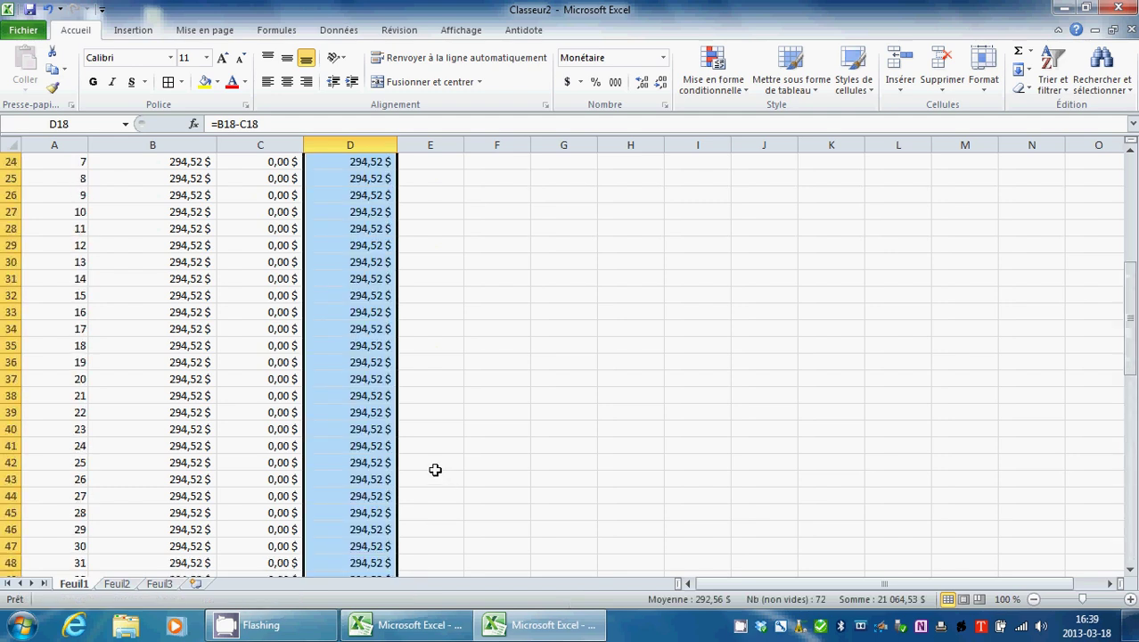
pyautogui.click(429, 362)
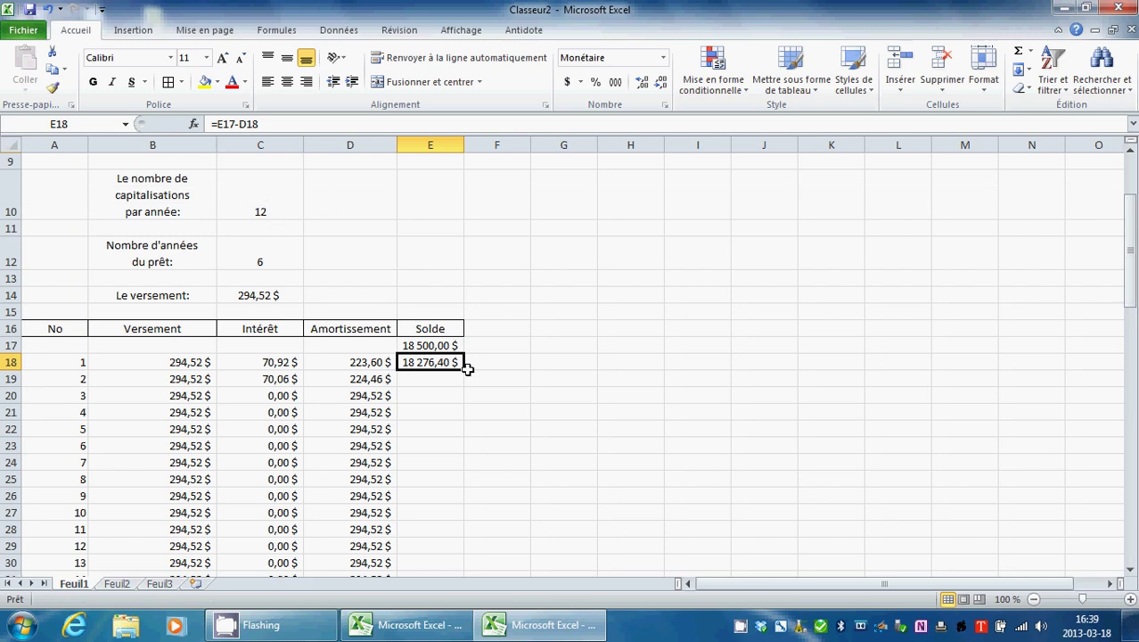
pyautogui.moveTo(466, 369); pyautogui.dragTo(446, 549)
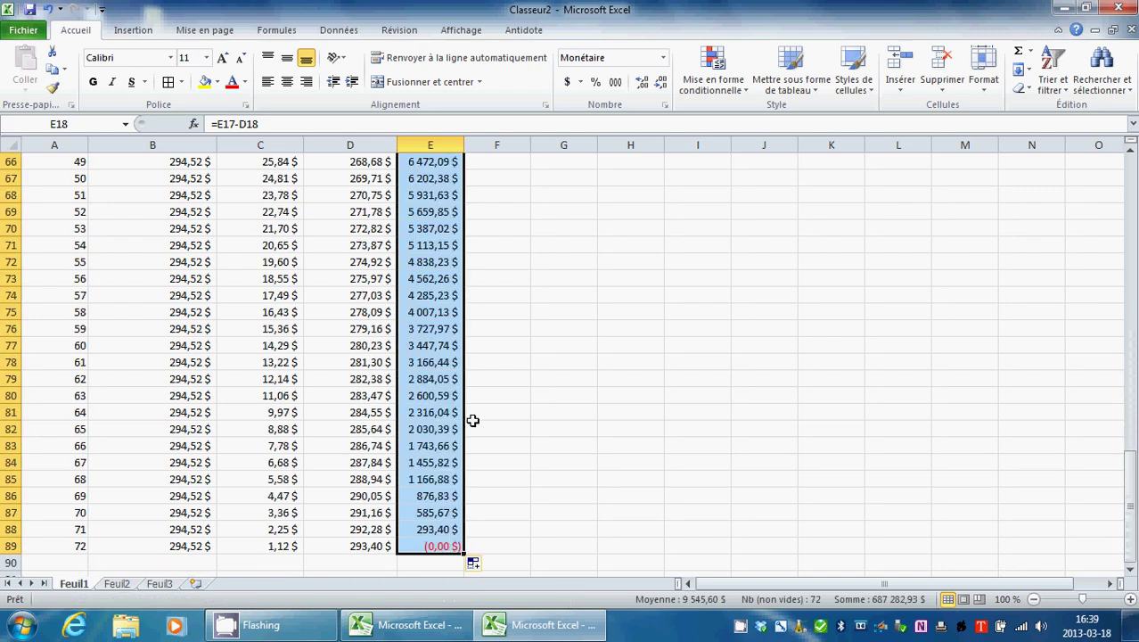
pyautogui.click(578, 425)
pyautogui.scroll(12, 578, 424)
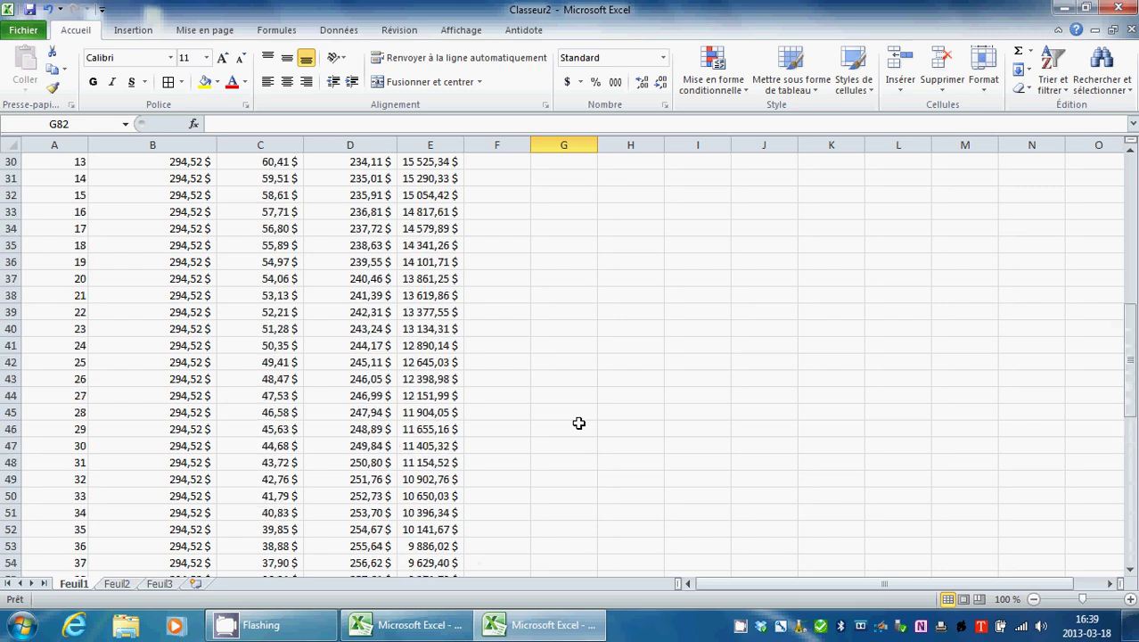
pyautogui.scroll(7, 578, 423)
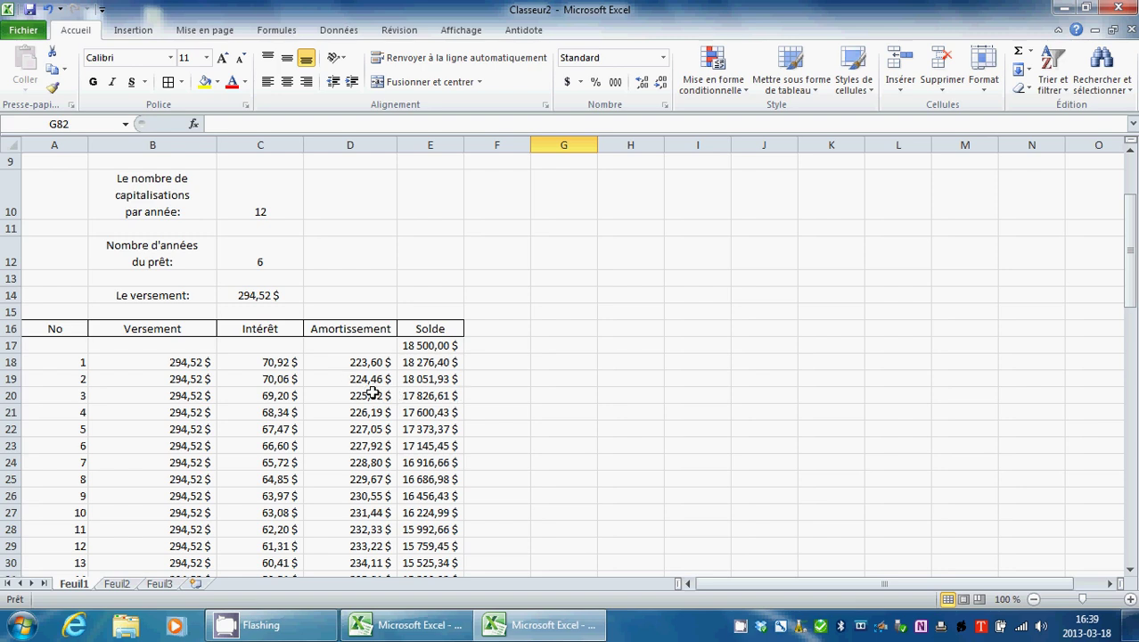
pyautogui.scroll(-3, 371, 393)
pyautogui.scroll(-1, 372, 374)
pyautogui.scroll(2, 371, 352)
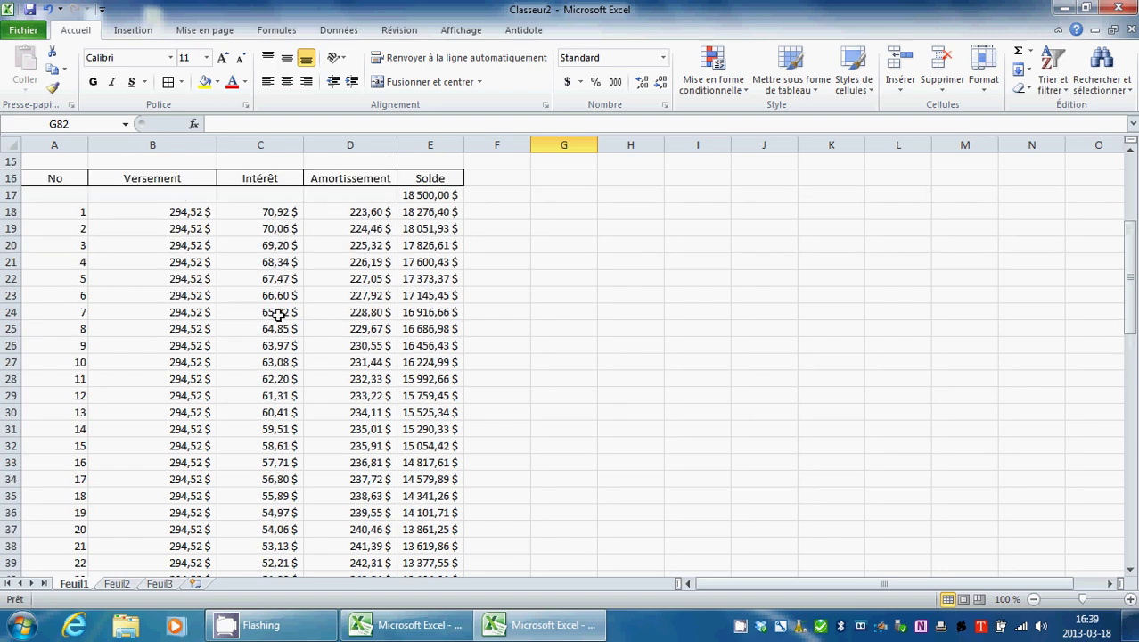
pyautogui.scroll(-5, 273, 470)
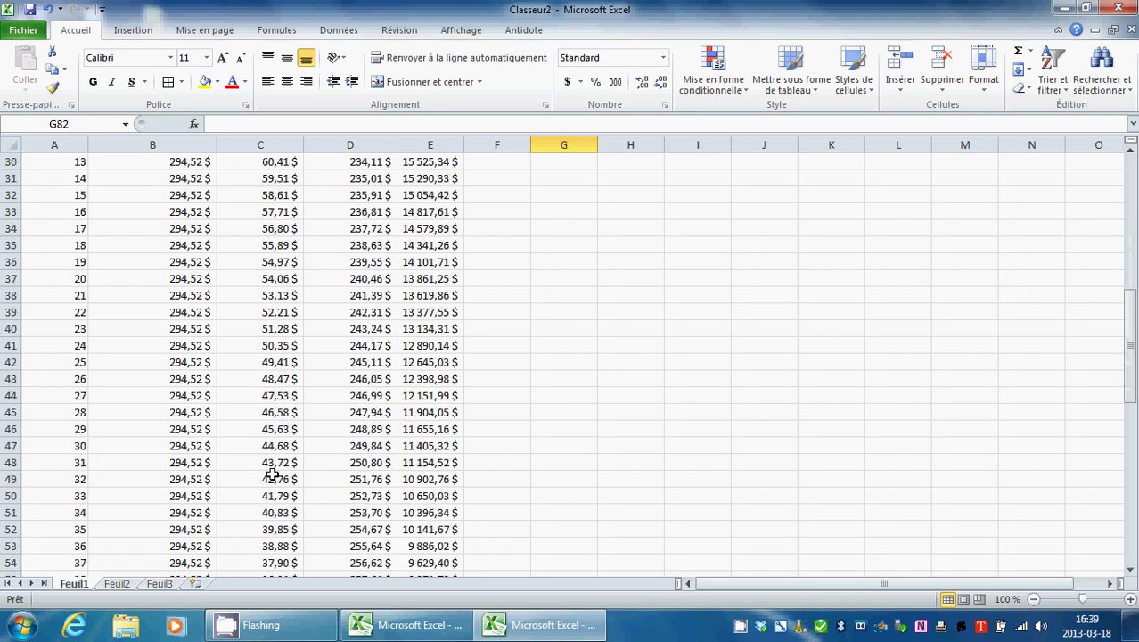
pyautogui.scroll(-12, 273, 473)
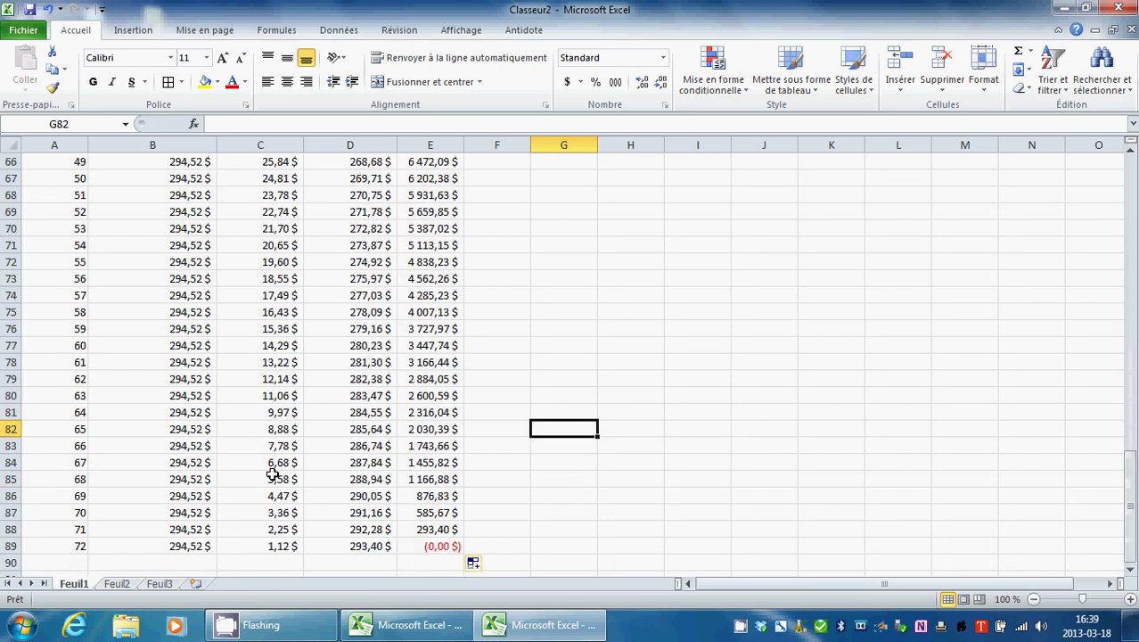
pyautogui.scroll(-3, 273, 473)
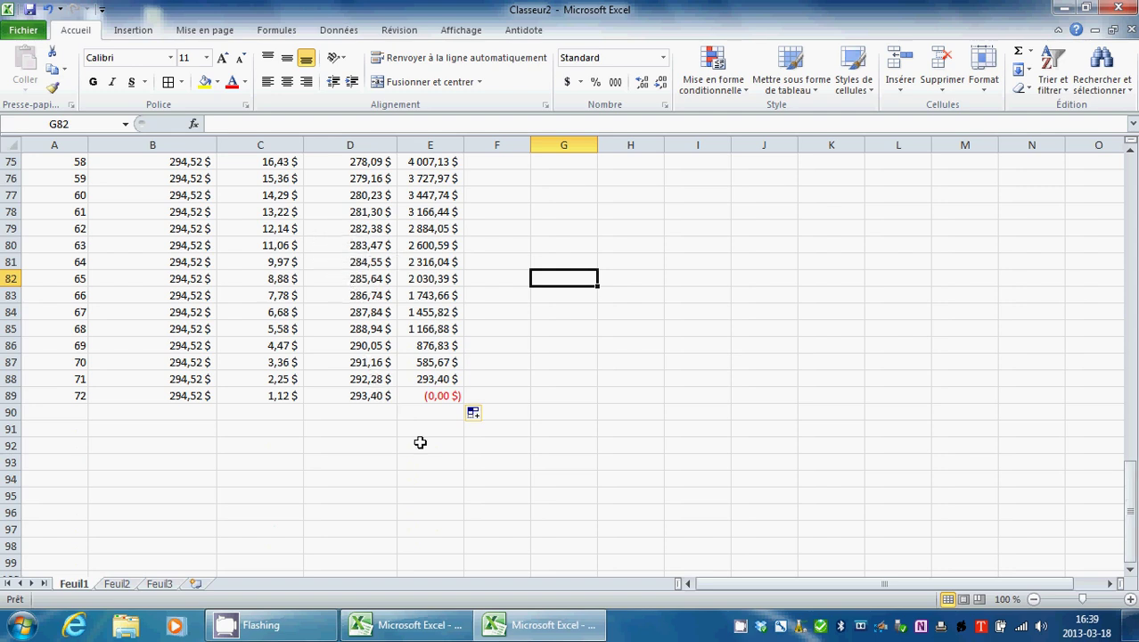
pyautogui.click(441, 395)
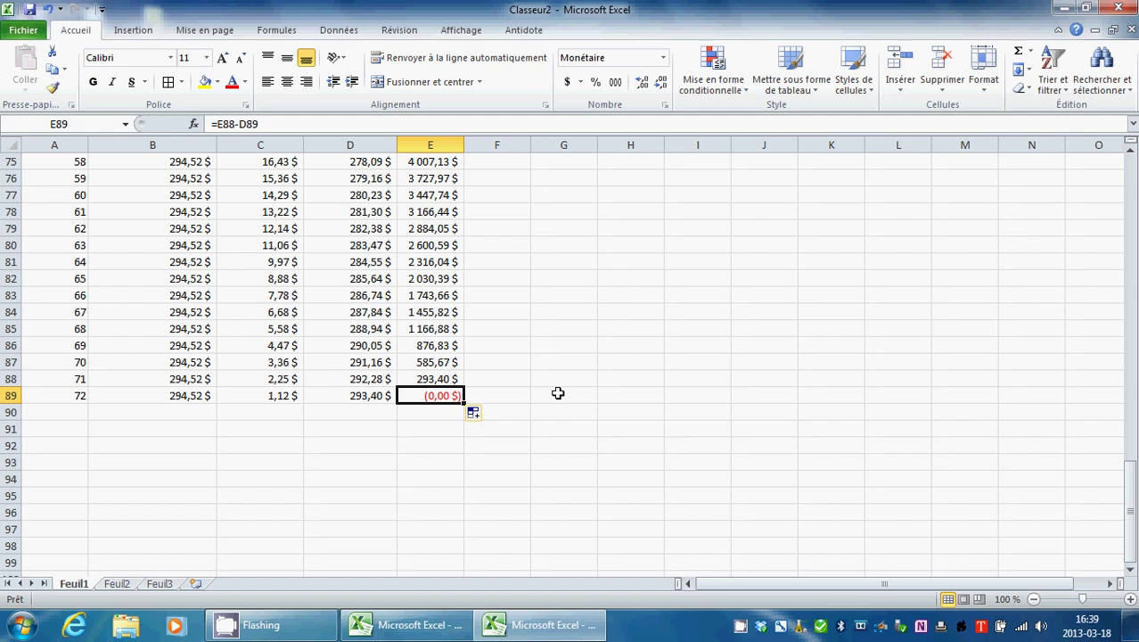
pyautogui.scroll(17, 558, 393)
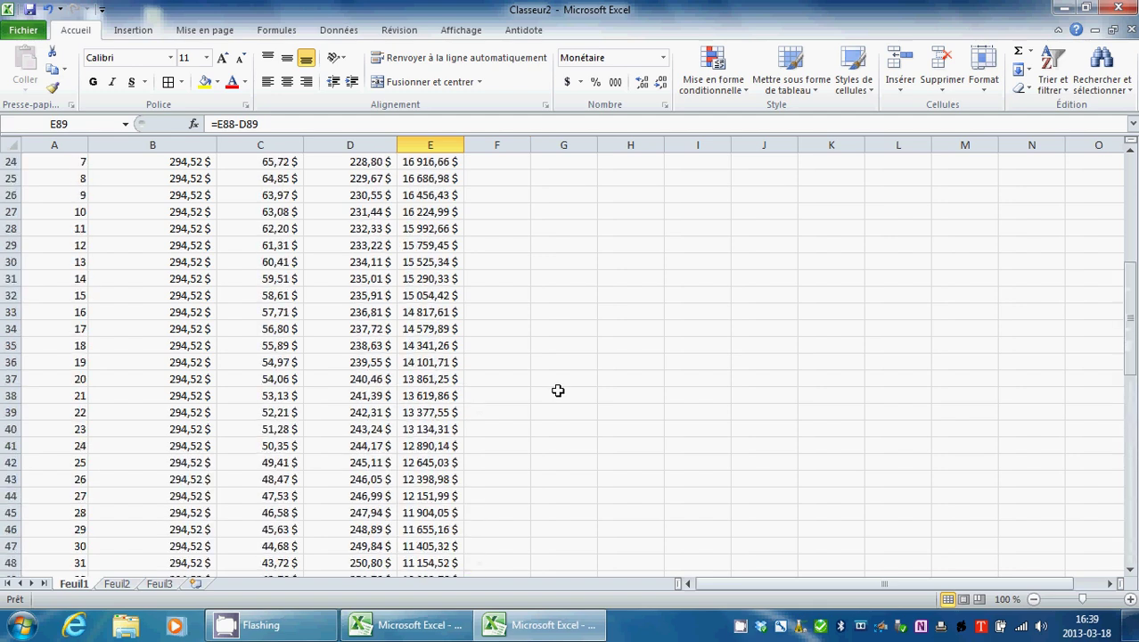
pyautogui.scroll(8, 558, 390)
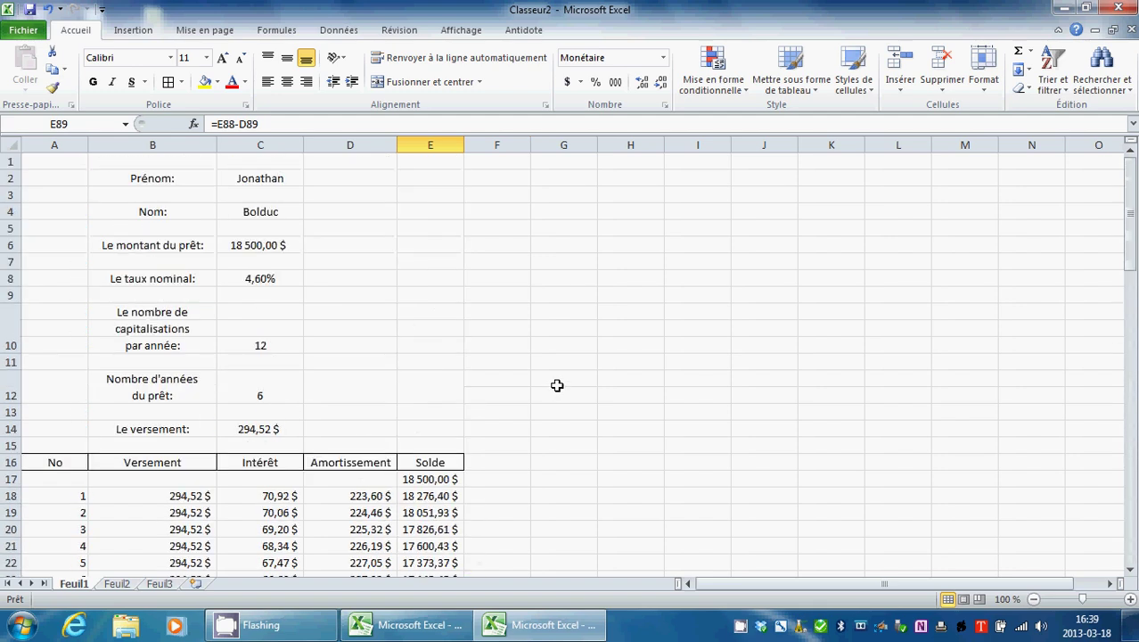
pyautogui.scroll(-18, 532, 346)
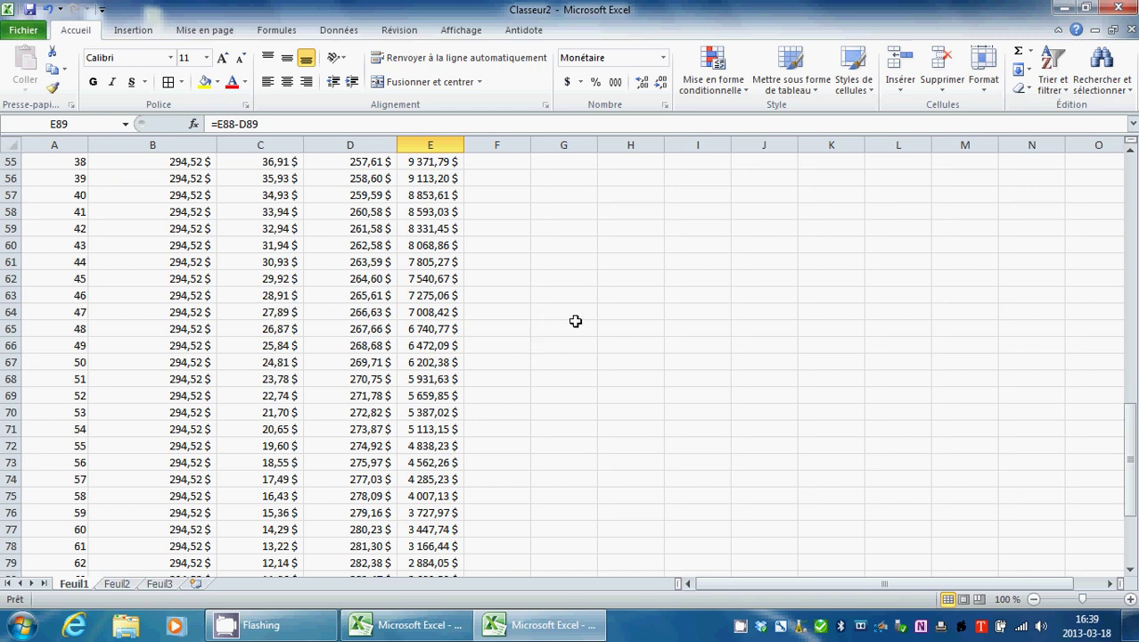
# Step: Type the label Déboursé into cell B92 below the amortization table
pyautogui.scroll(-9, 576, 321)
pyautogui.click(195, 324)
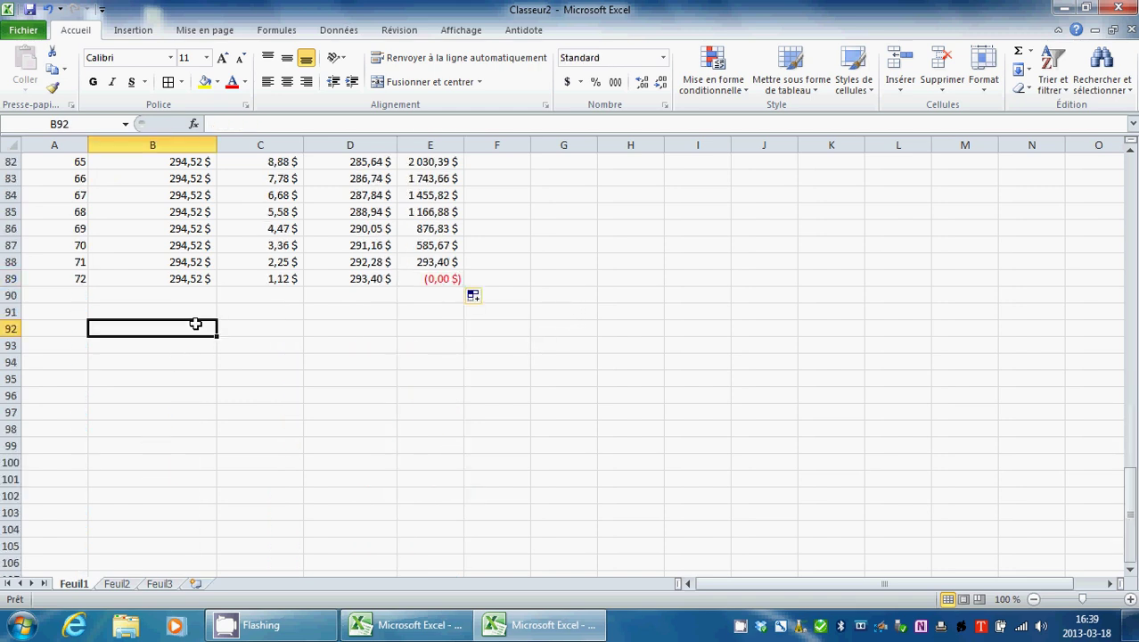
pyautogui.doubleClick(200, 327)
pyautogui.write('Déboursé')
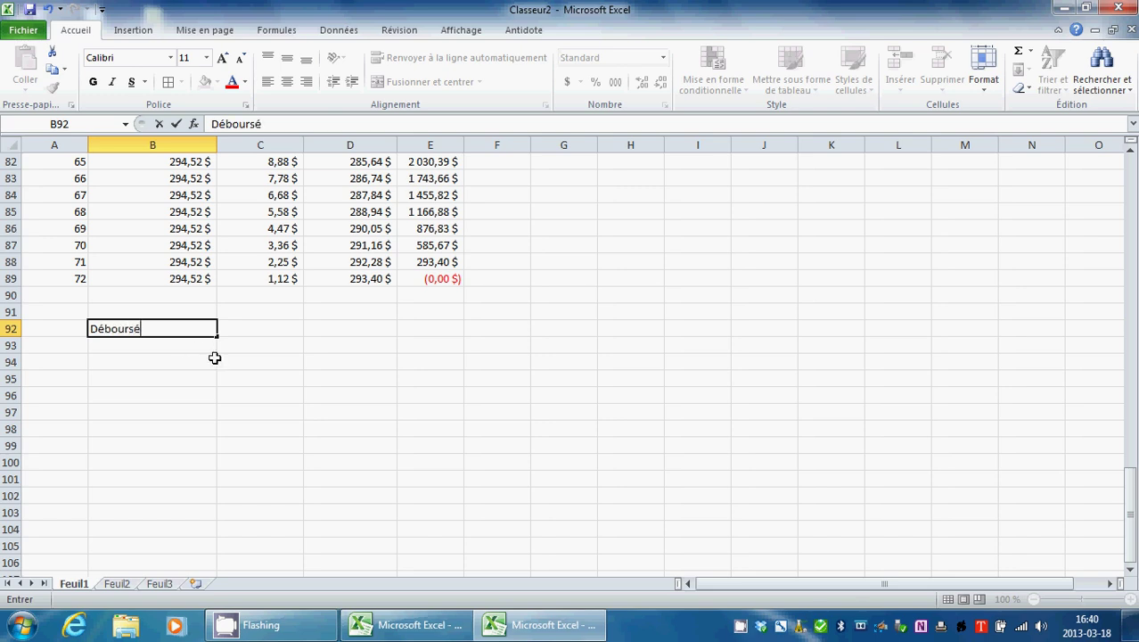
pyautogui.scroll(11, 205, 334)
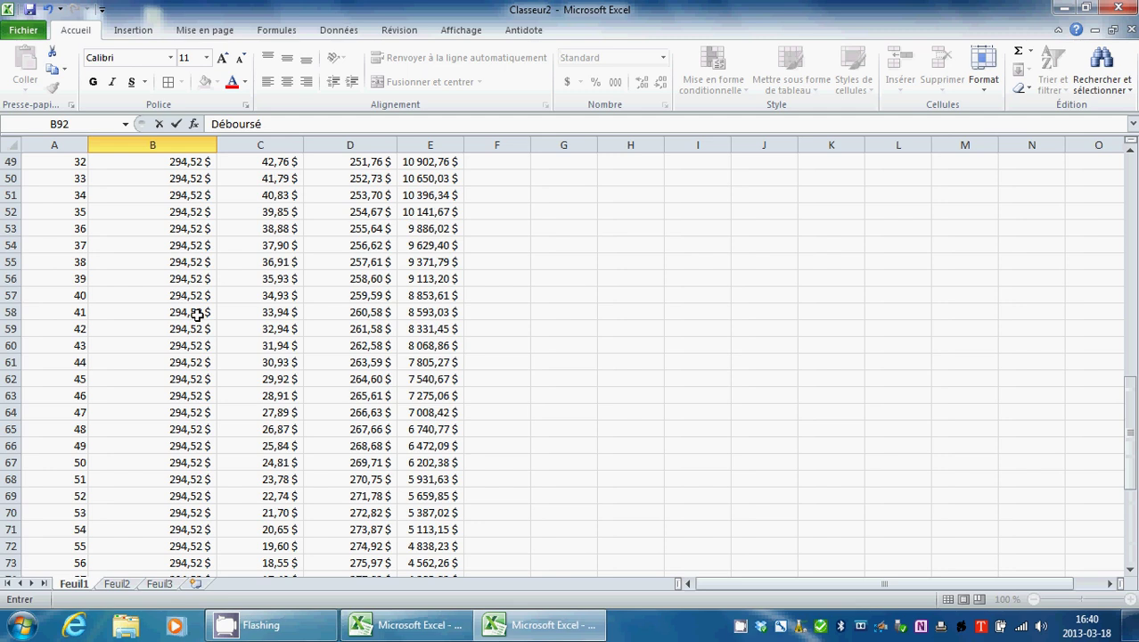
pyautogui.scroll(13, 196, 314)
pyautogui.scroll(-20, 184, 367)
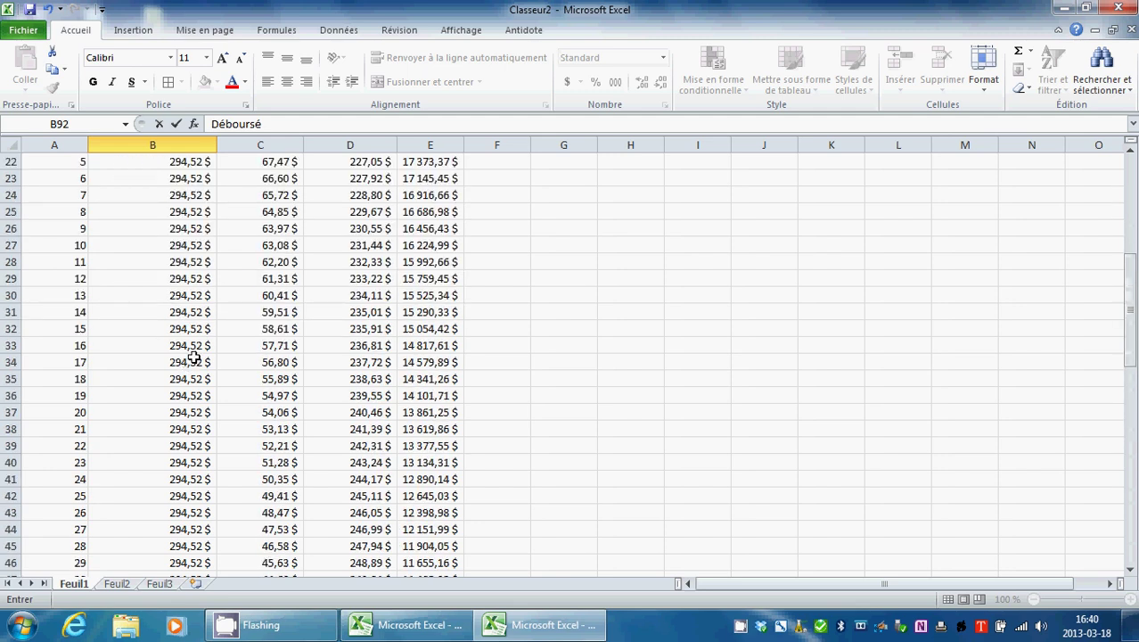
# Step: Confirm Déboursé and choose the SOMME function from all categories for B93
pyautogui.click(150, 343)
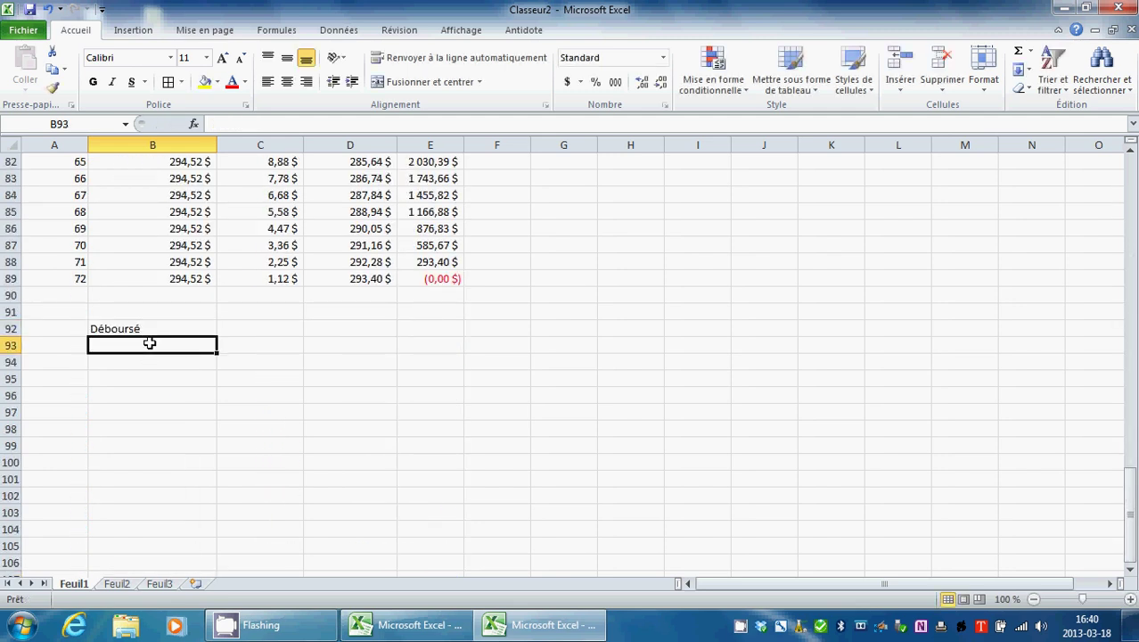
pyautogui.click(201, 125)
pyautogui.click(660, 224)
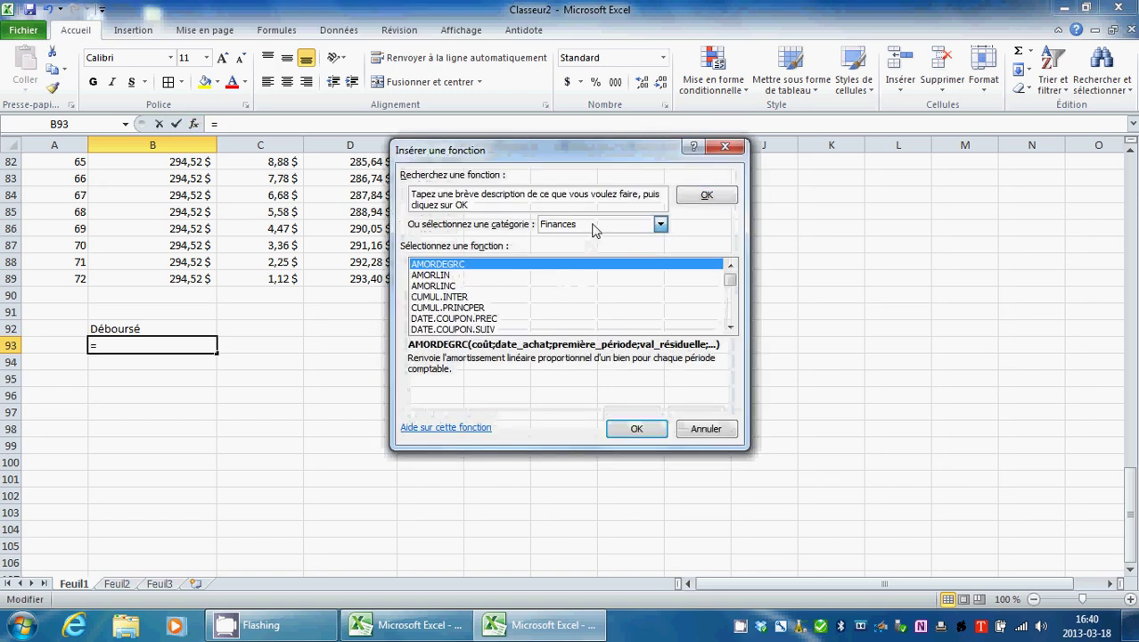
pyautogui.click(579, 251)
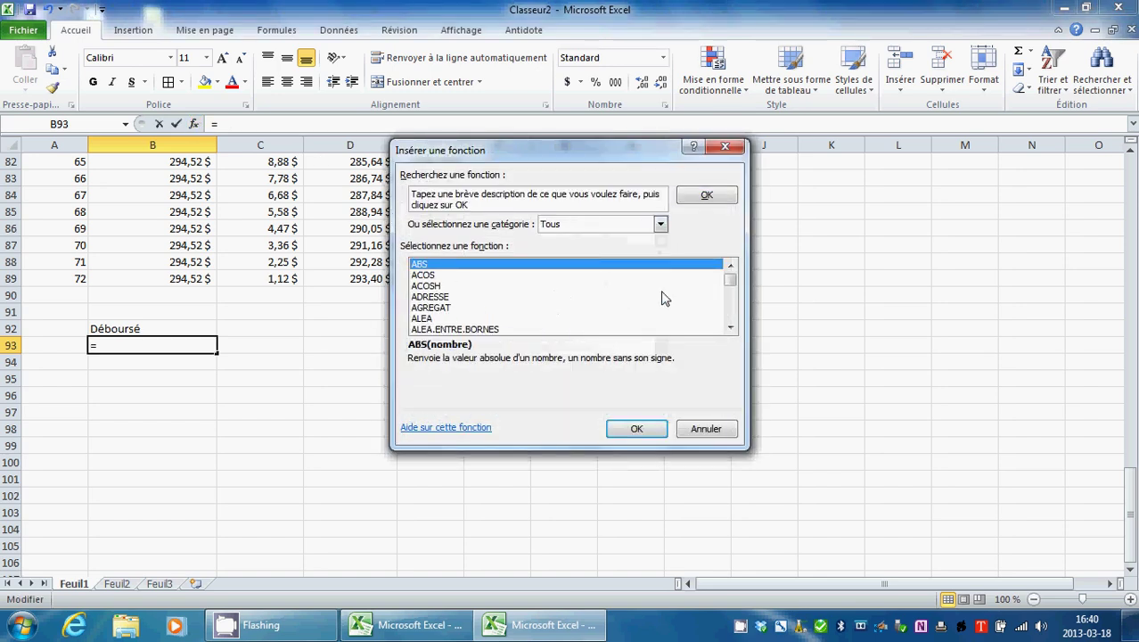
pyautogui.moveTo(729, 287); pyautogui.dragTo(729, 314)
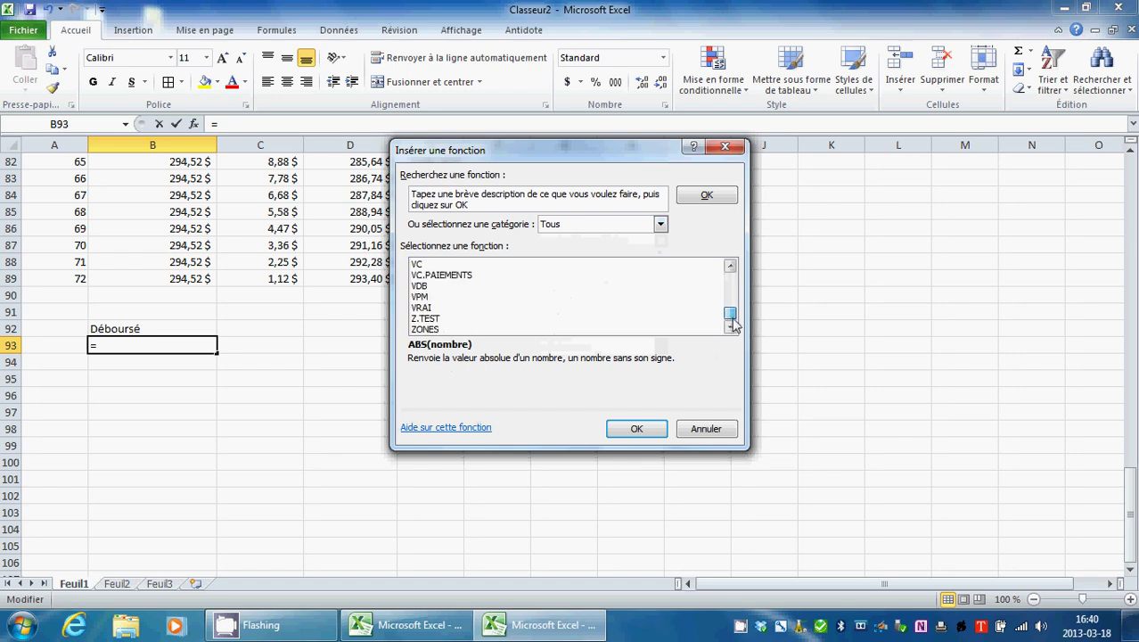
pyautogui.click(731, 266)
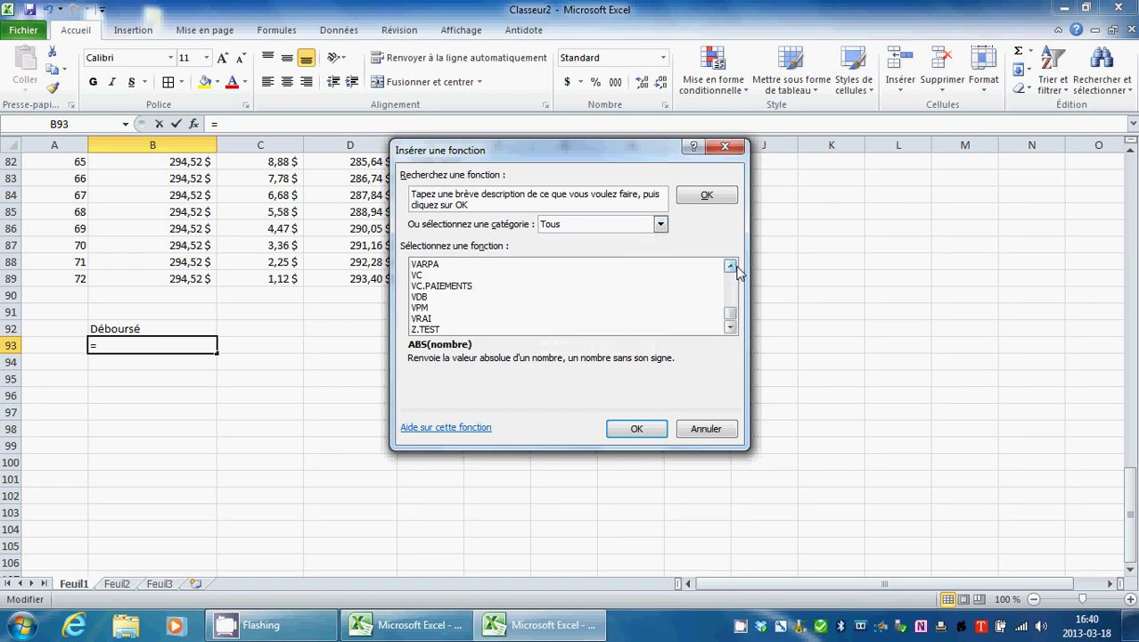
pyautogui.doubleClick(731, 265)
pyautogui.doubleClick(730, 265)
pyautogui.moveTo(730, 266); pyautogui.dragTo(736, 272)
pyautogui.doubleClick(733, 267)
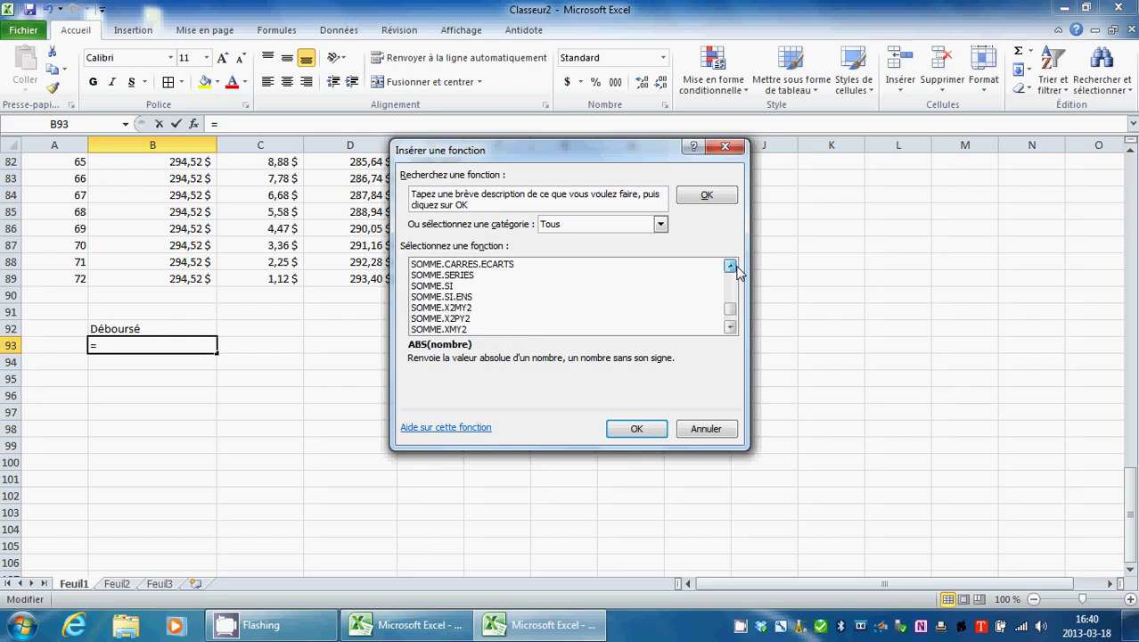
pyautogui.click(733, 266)
pyautogui.click(732, 266)
pyautogui.click(733, 266)
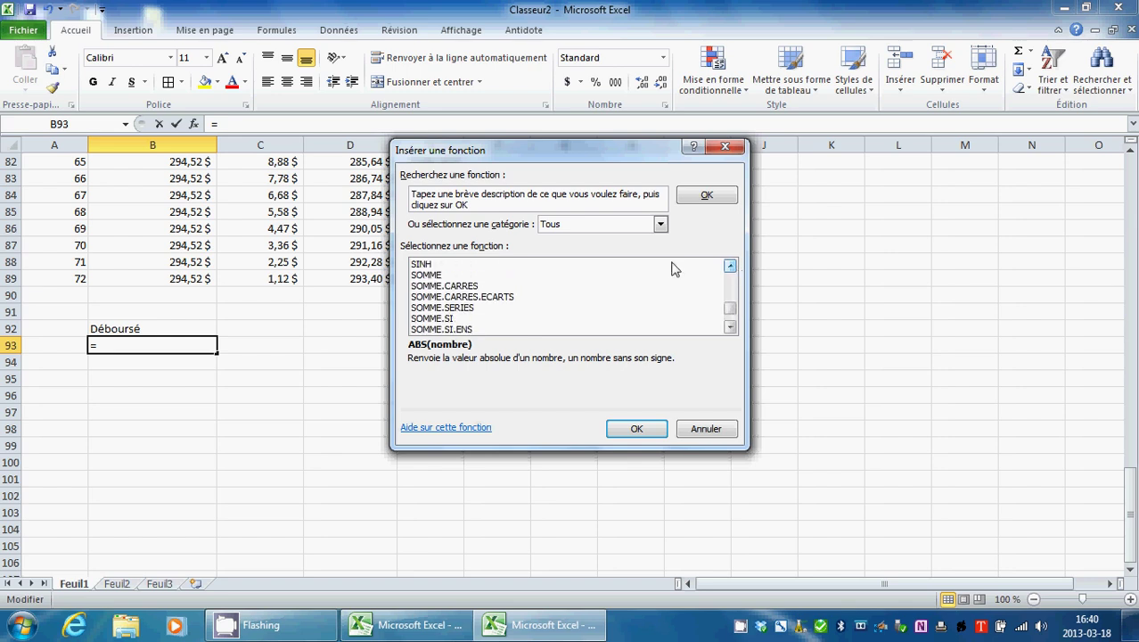
pyautogui.click(456, 274)
pyautogui.click(629, 429)
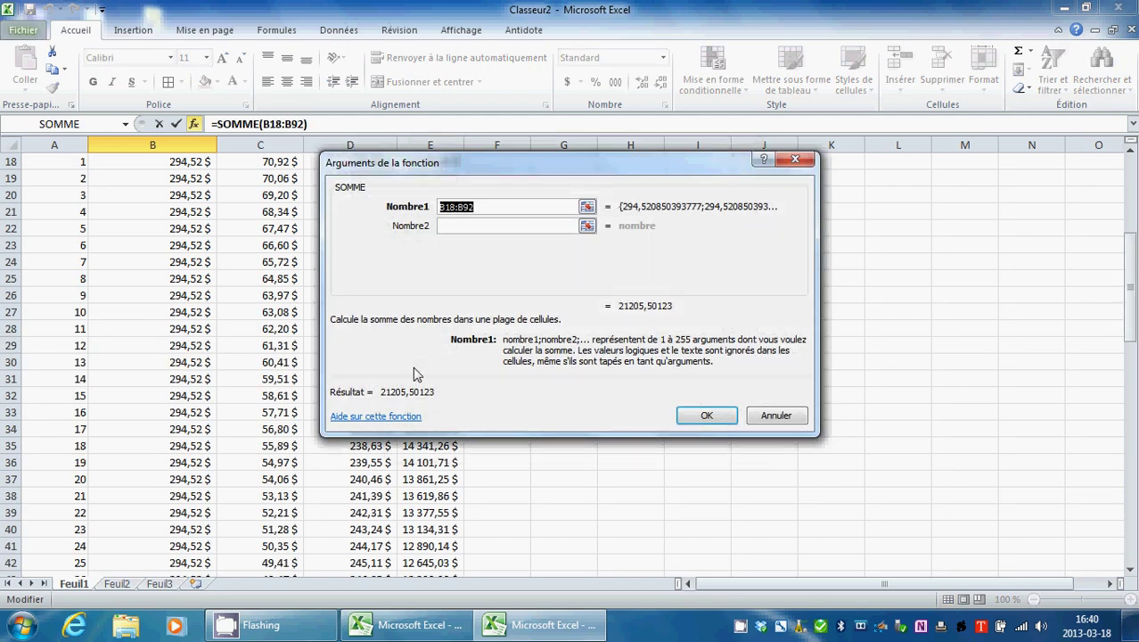
# Step: Sum the range B18:B89 so B93 shows 21 205,50 $ in total payments
pyautogui.click(587, 207)
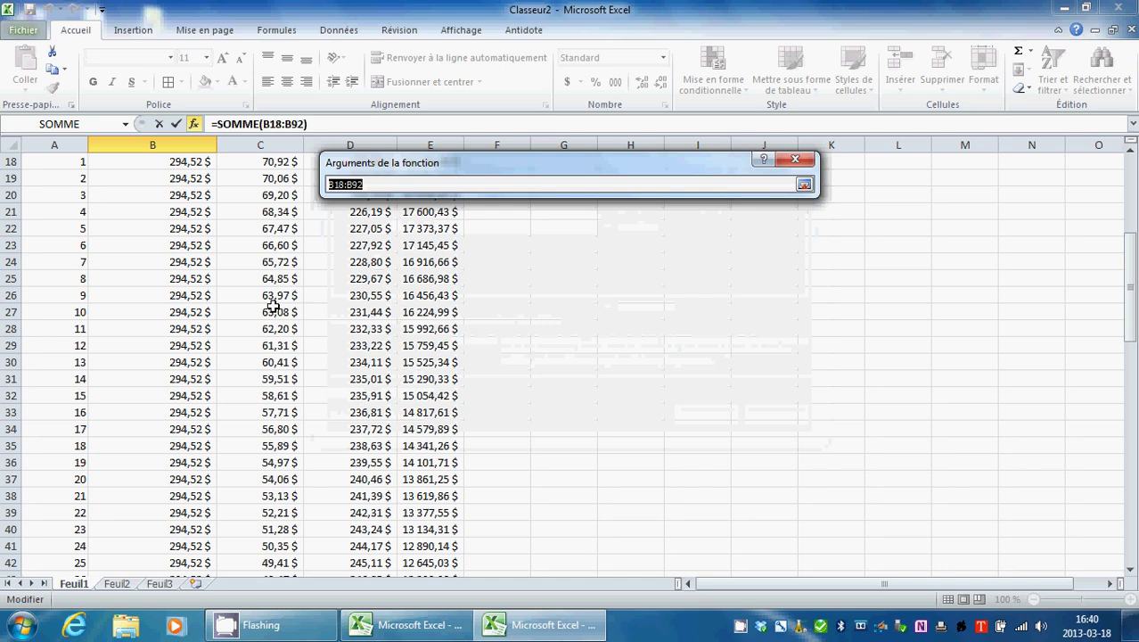
pyautogui.moveTo(189, 160); pyautogui.dragTo(223, 545)
pyautogui.click(803, 185)
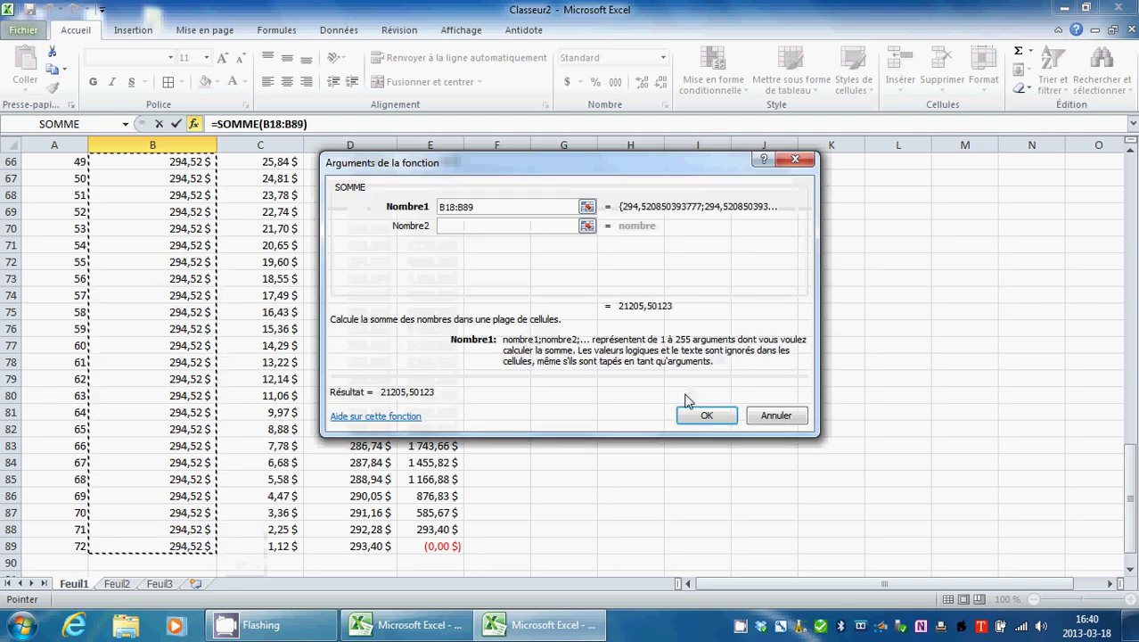
pyautogui.click(709, 419)
pyautogui.scroll(-2, 489, 487)
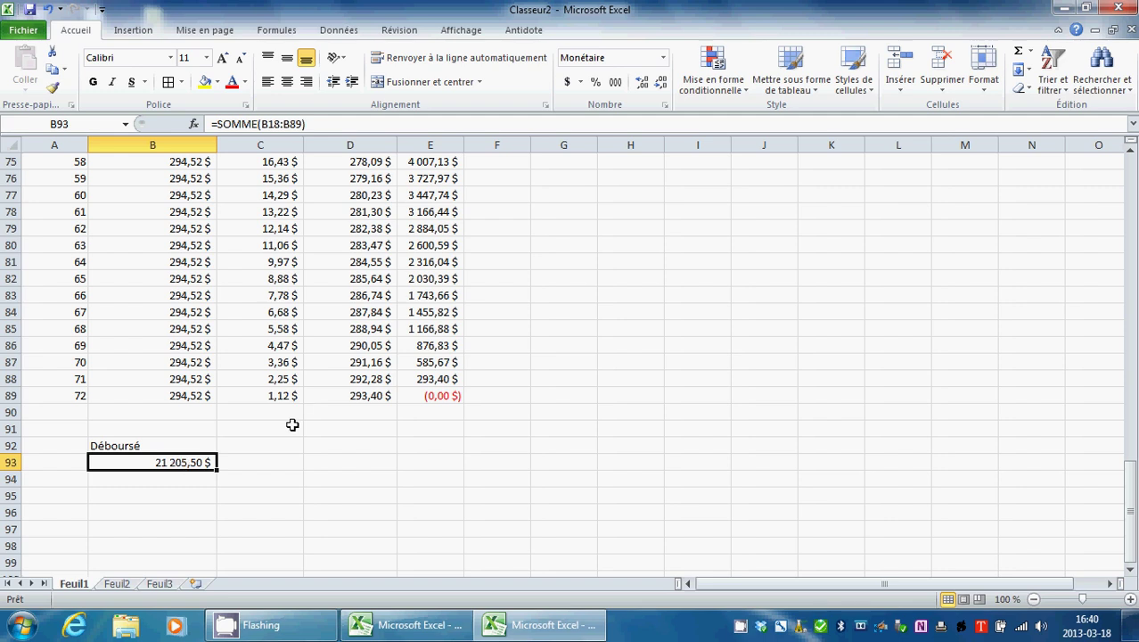
# Step: Enter the label Intérêts in C92, beside Déboursé
pyautogui.scroll(20, 280, 432)
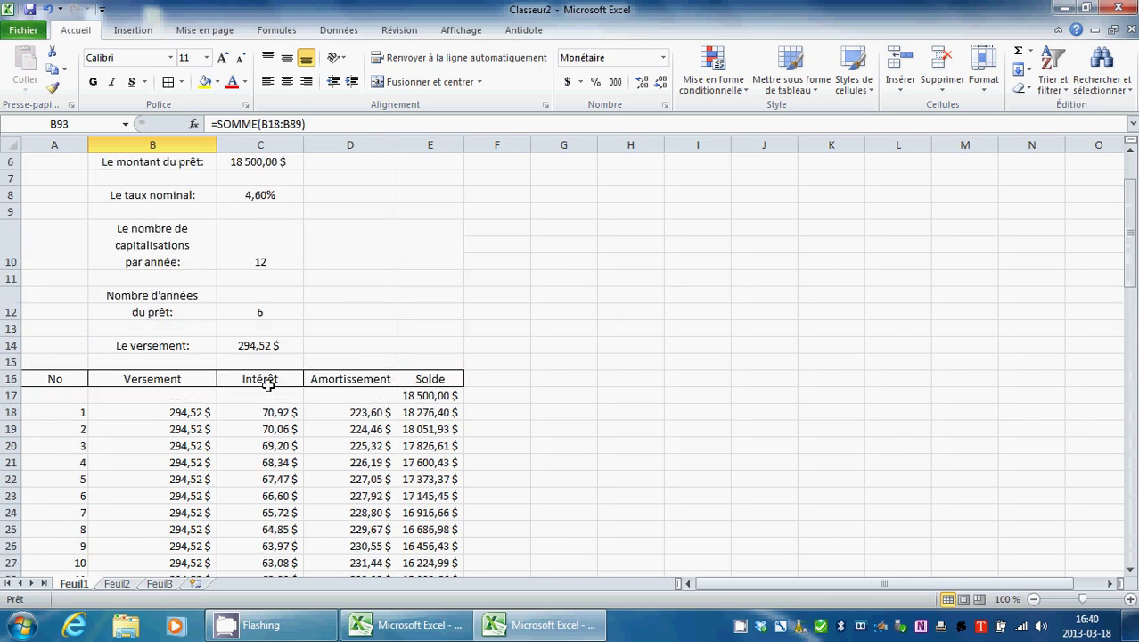
pyautogui.scroll(1, 264, 389)
pyautogui.scroll(-18, 283, 381)
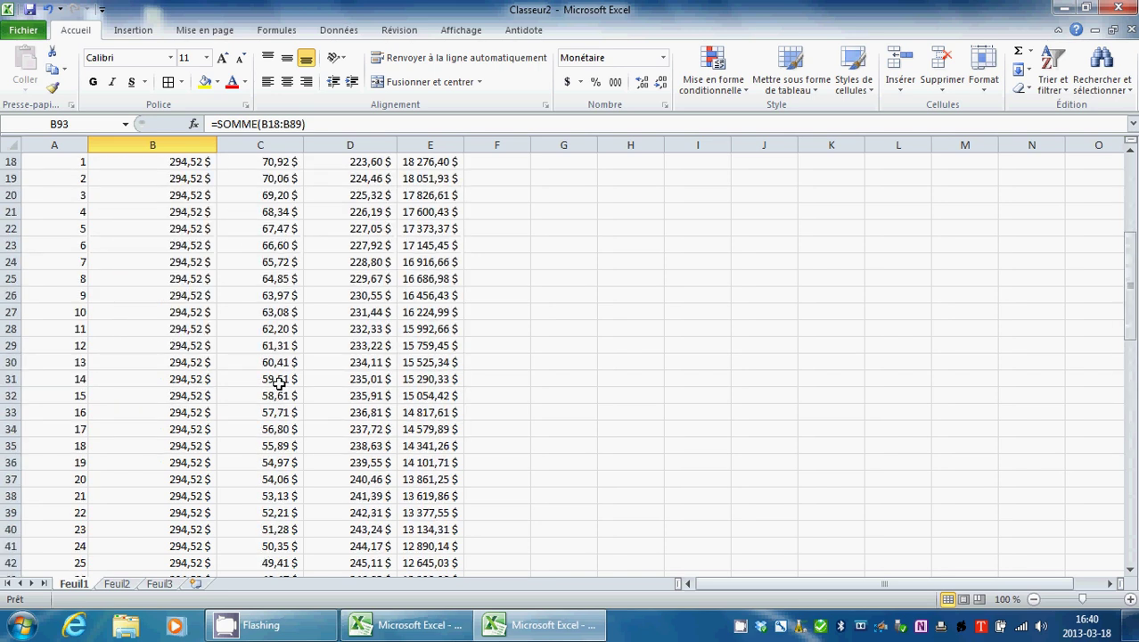
pyautogui.scroll(-8, 285, 380)
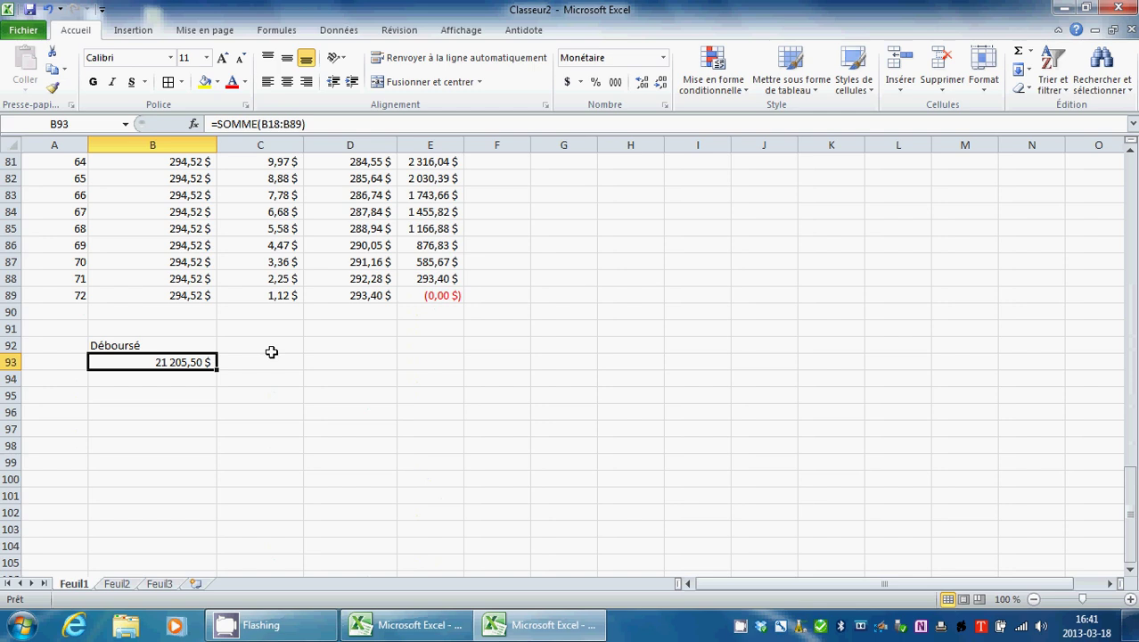
pyautogui.click(266, 347)
pyautogui.write('Int')
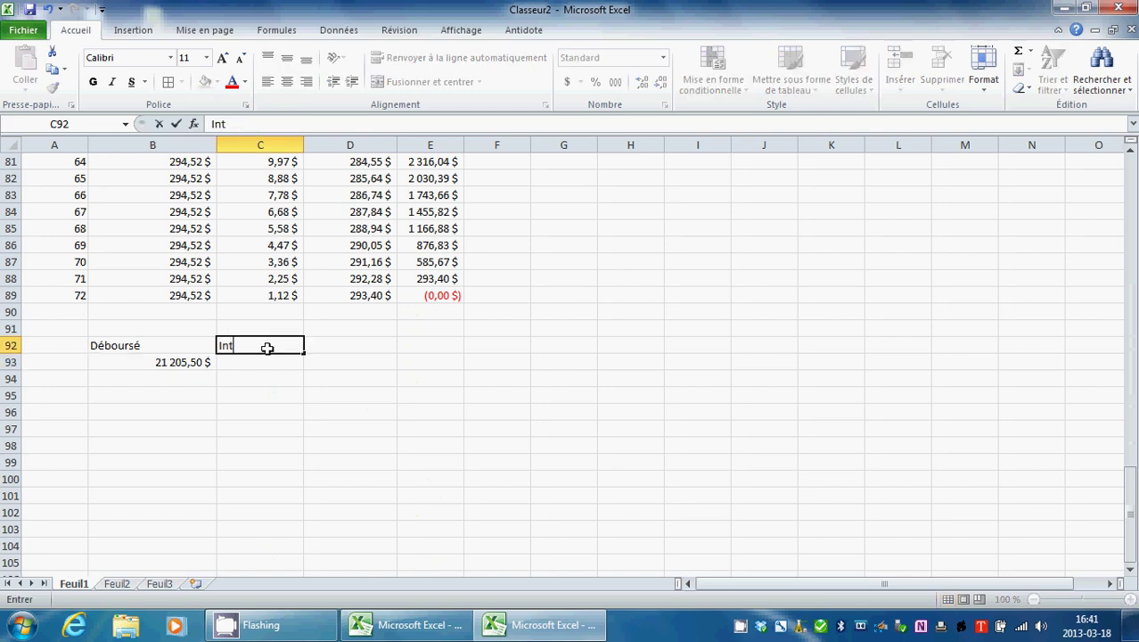
pyautogui.write('érêt')
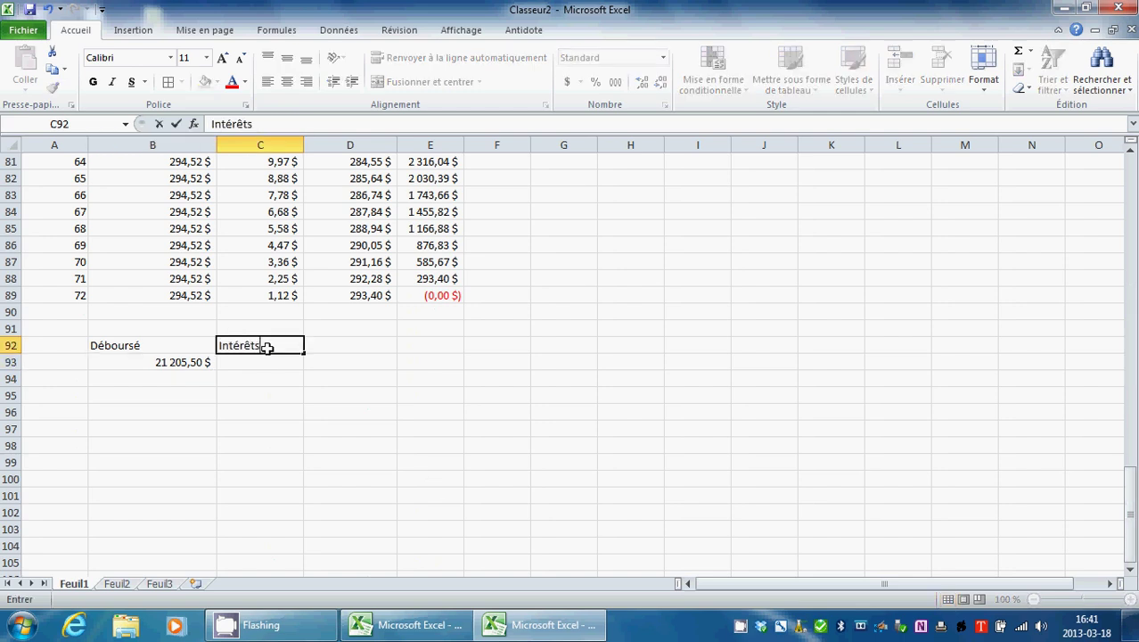
pyautogui.write('s')
pyautogui.click(385, 343)
pyautogui.scroll(1, 372, 365)
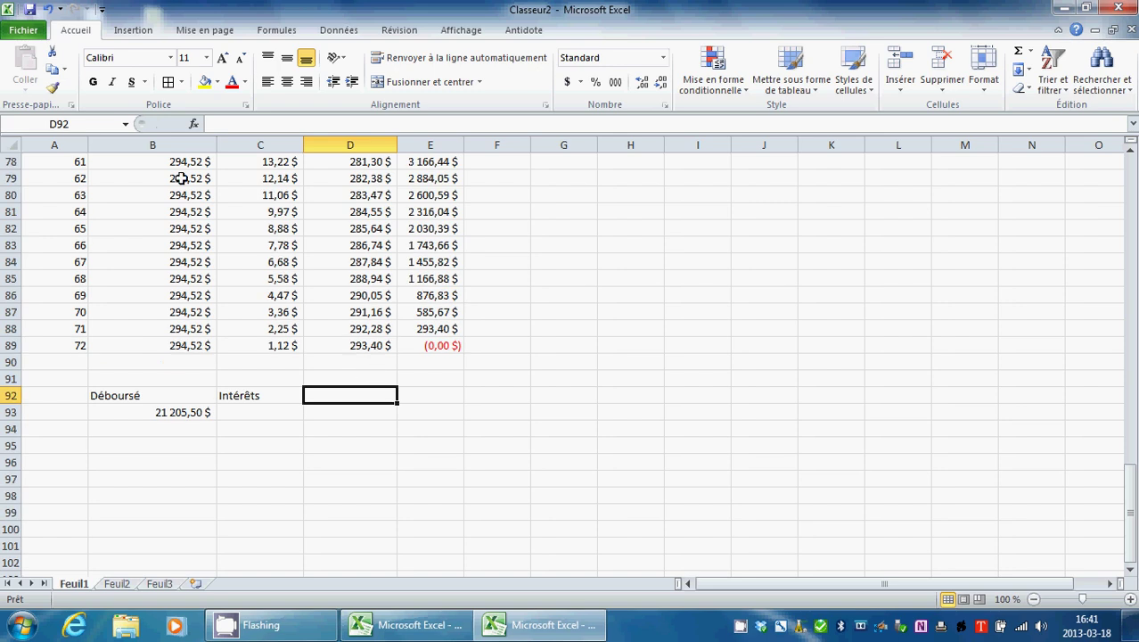
# Step: Enter =SOMME(C18:C89) in D92 with the function wizard, totalling interest at 2 705,50 $
pyautogui.click(195, 124)
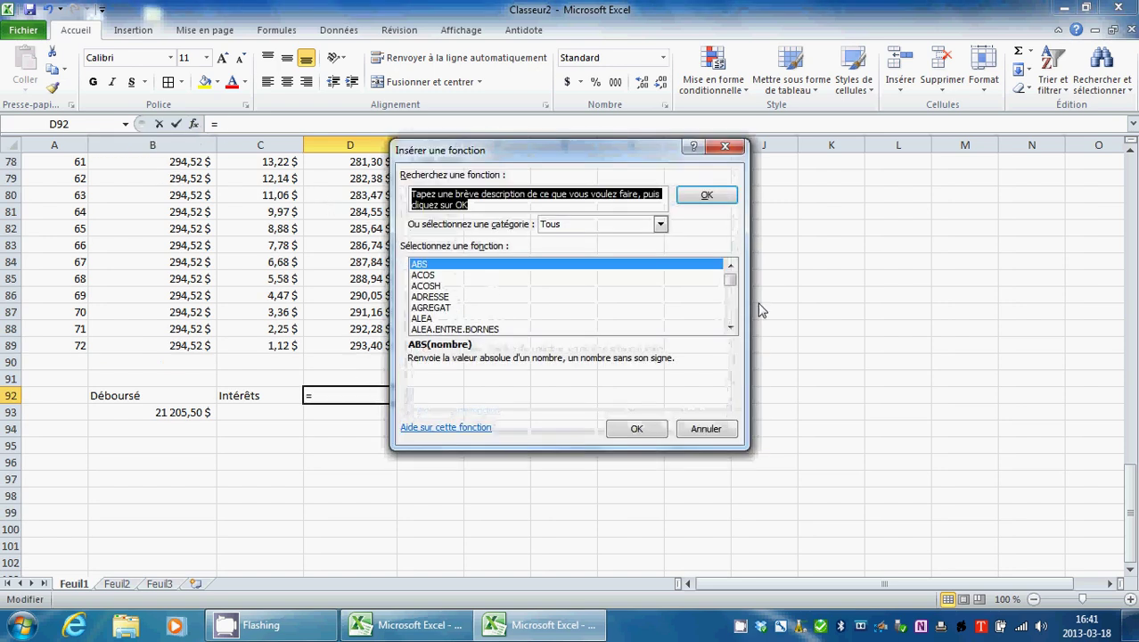
pyautogui.click(640, 224)
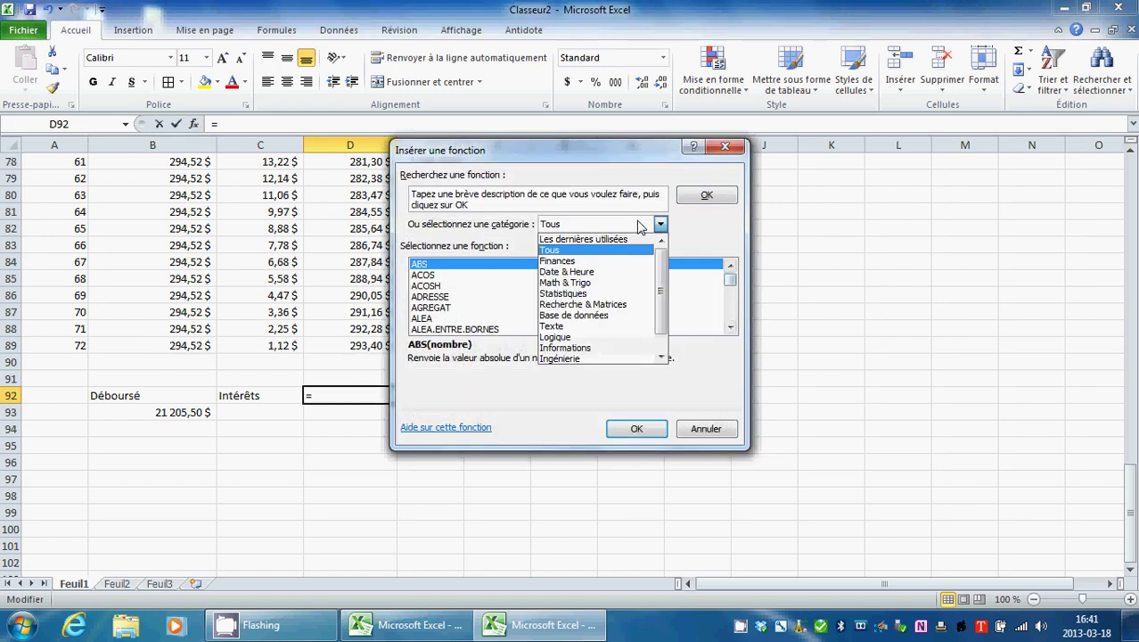
pyautogui.click(638, 235)
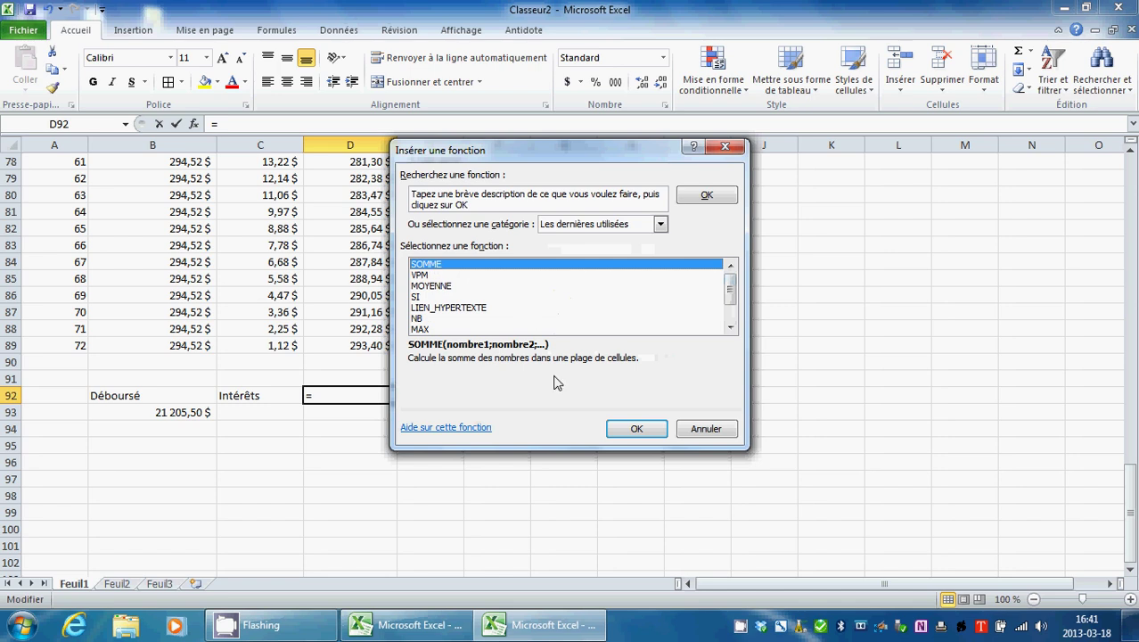
pyautogui.click(637, 429)
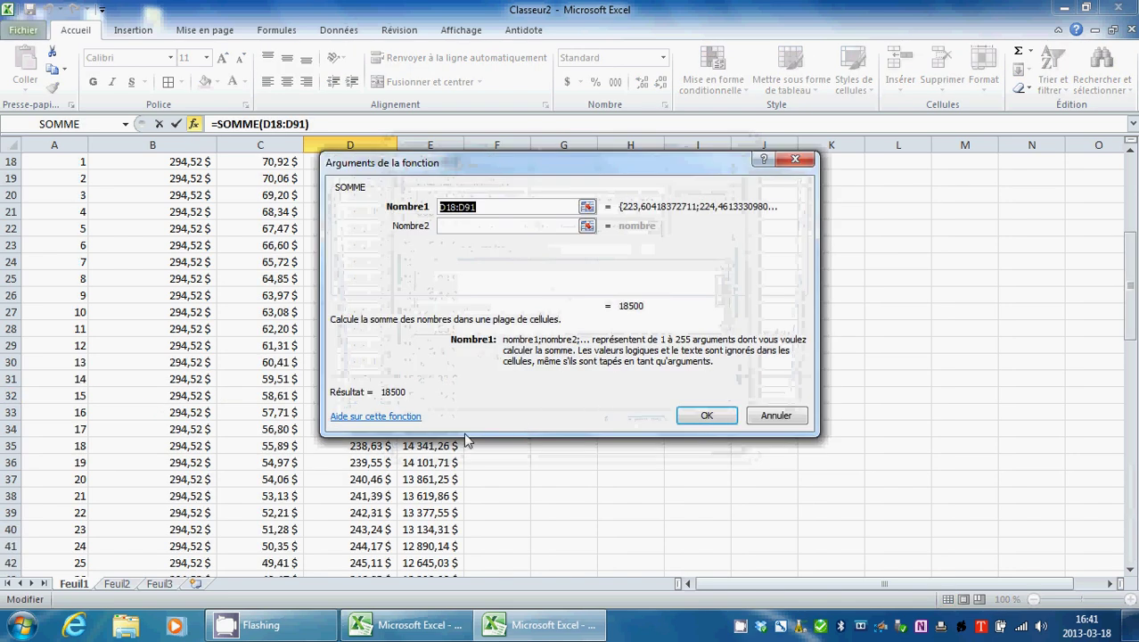
pyautogui.click(586, 207)
pyautogui.moveTo(280, 161); pyautogui.dragTo(283, 547)
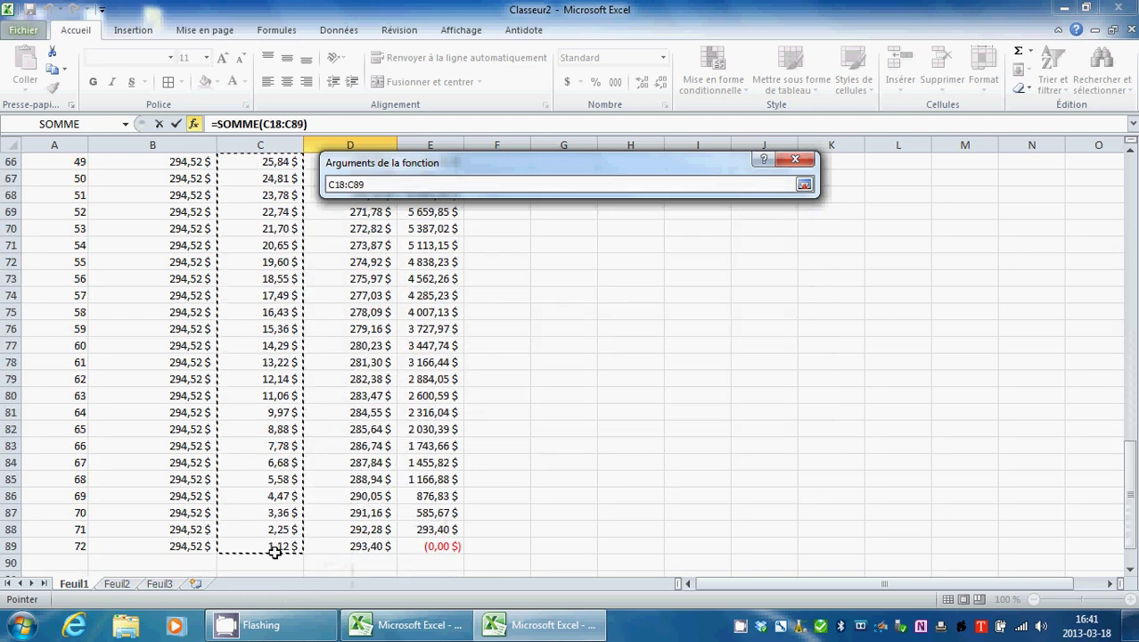
pyautogui.click(805, 184)
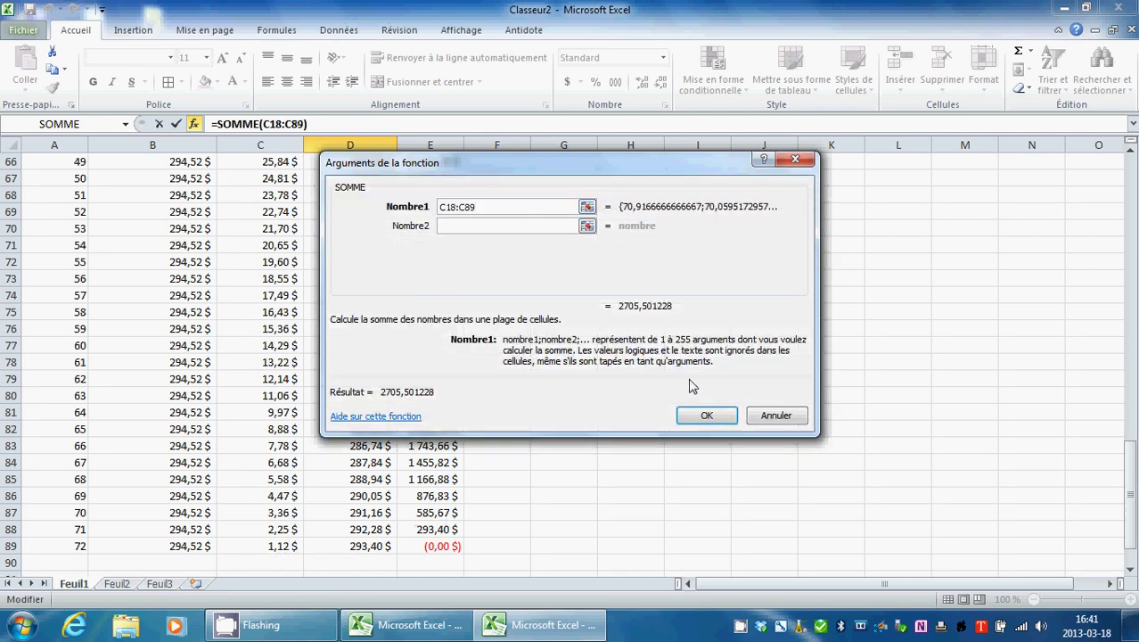
pyautogui.click(704, 415)
pyautogui.scroll(-4, 570, 476)
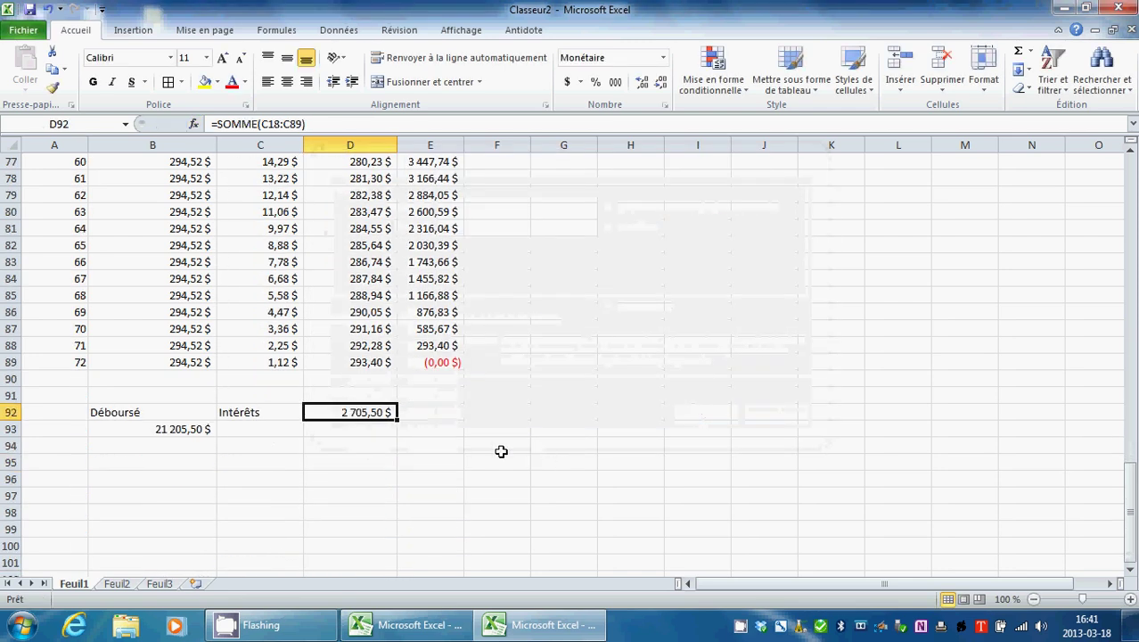
# Step: Compare the interest total in D92 with the Déboursé sum in B93
pyautogui.click(283, 435)
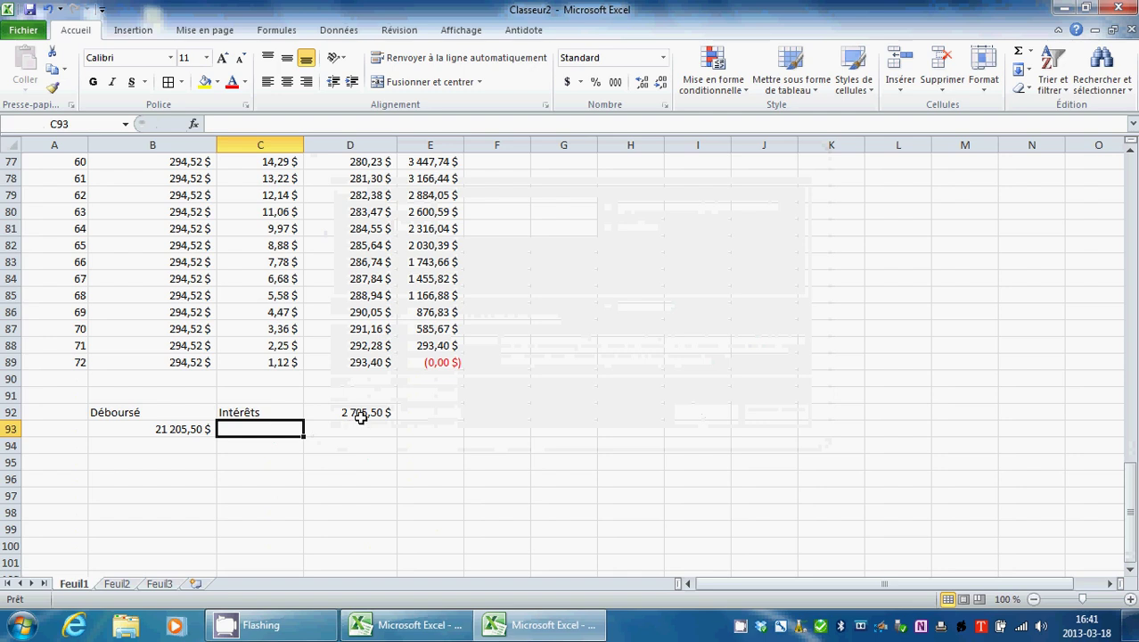
pyautogui.click(350, 411)
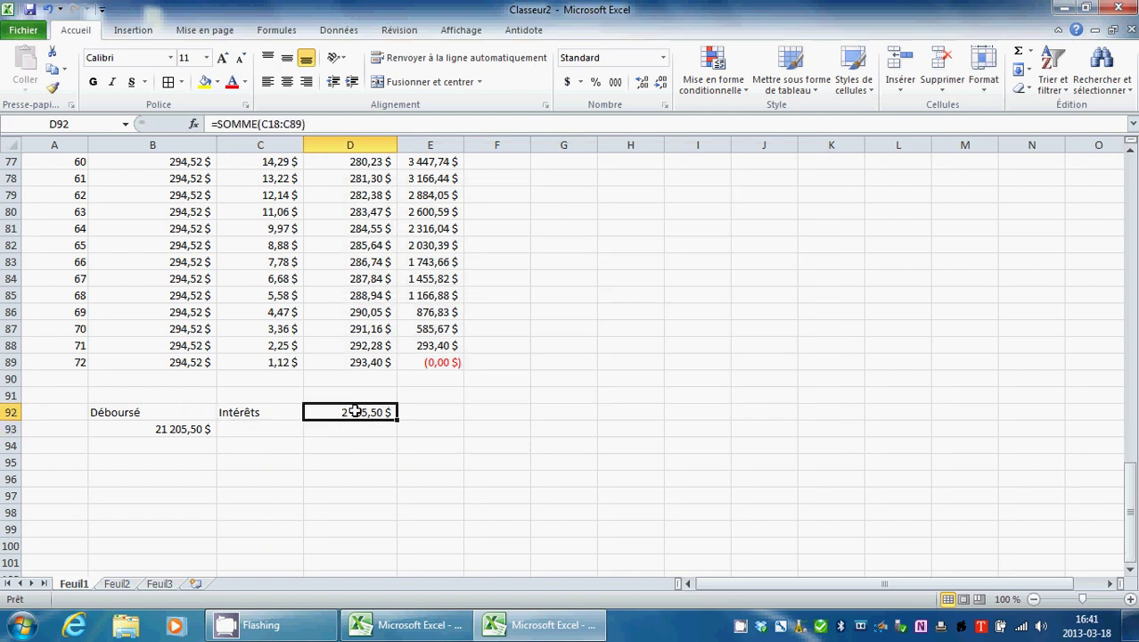
pyautogui.click(179, 432)
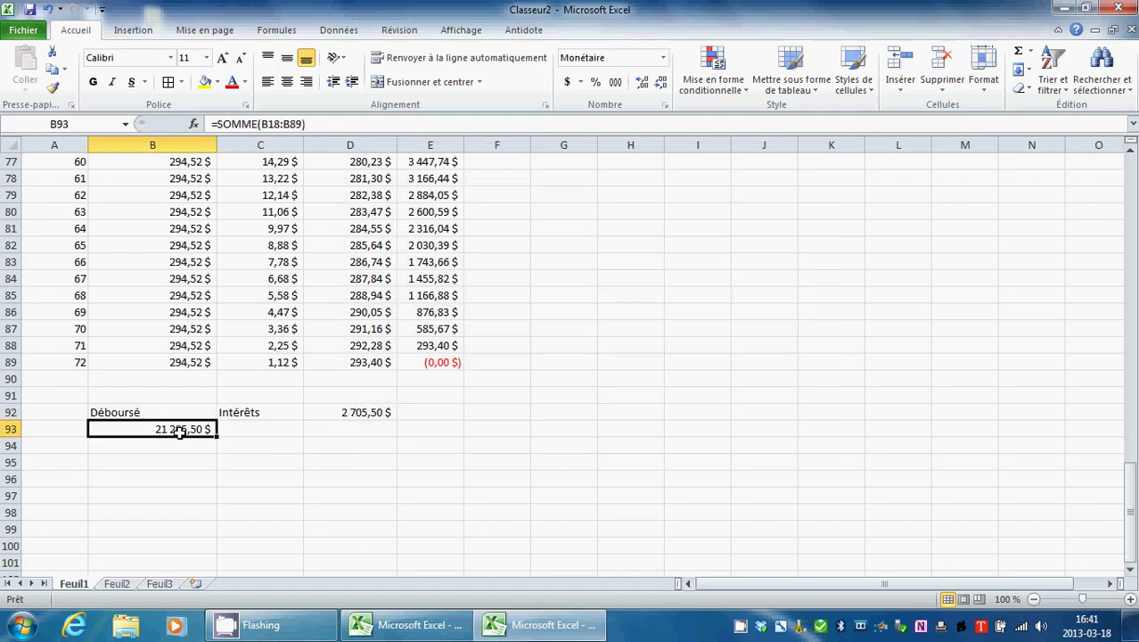
pyautogui.click(348, 409)
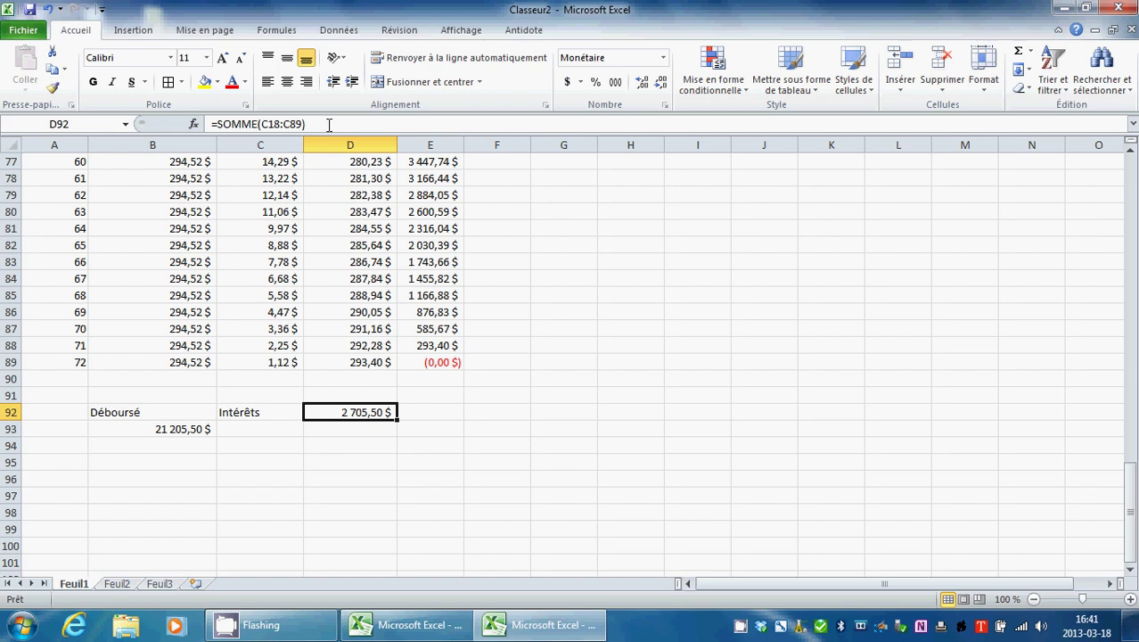
# Step: Cut the SOMME formula out of D92 and paste it into C93 under Intérêts
pyautogui.moveTo(329, 125); pyautogui.dragTo(210, 124)
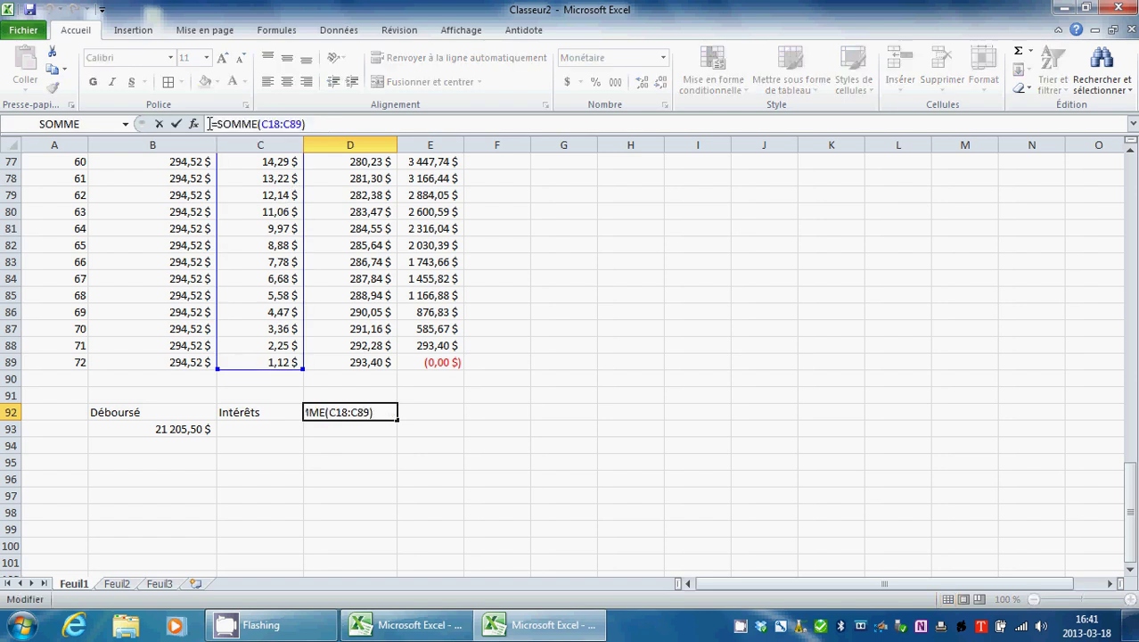
pyautogui.hotkey('ctrl', 'x')
pyautogui.hotkey('ctrl', 'Return')
pyautogui.click(263, 428)
pyautogui.hotkey('ctrl', 'v')
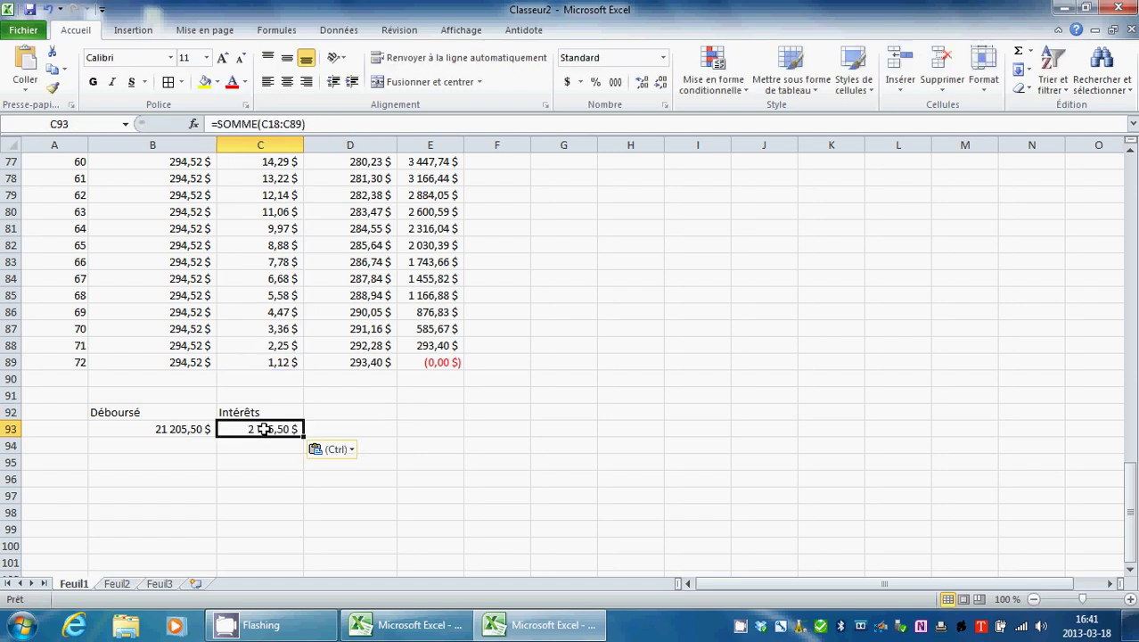
pyautogui.click(238, 412)
pyautogui.moveTo(156, 413); pyautogui.dragTo(253, 429)
# Step: Center B92:C93 and make the Déboursé and Intérêts headings bold
pyautogui.click(287, 81)
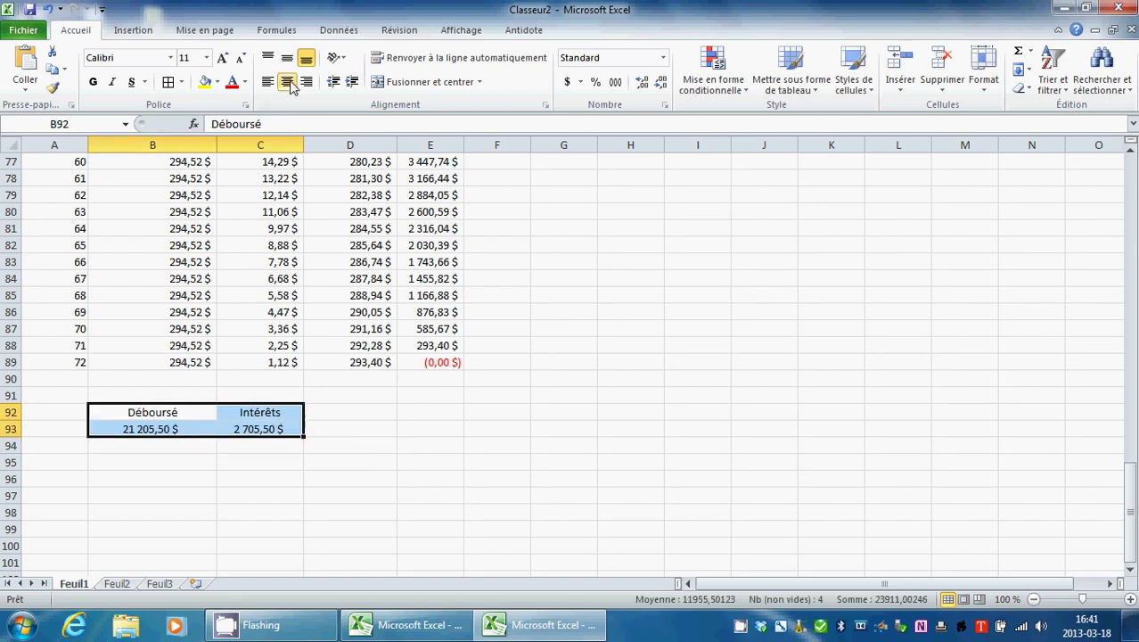
pyautogui.click(176, 410)
pyautogui.moveTo(132, 410); pyautogui.dragTo(255, 411)
pyautogui.click(93, 81)
# Step: Check the total formulas in B93 (21 205,50 $) and C93 (2 705,50 $)
pyautogui.click(348, 411)
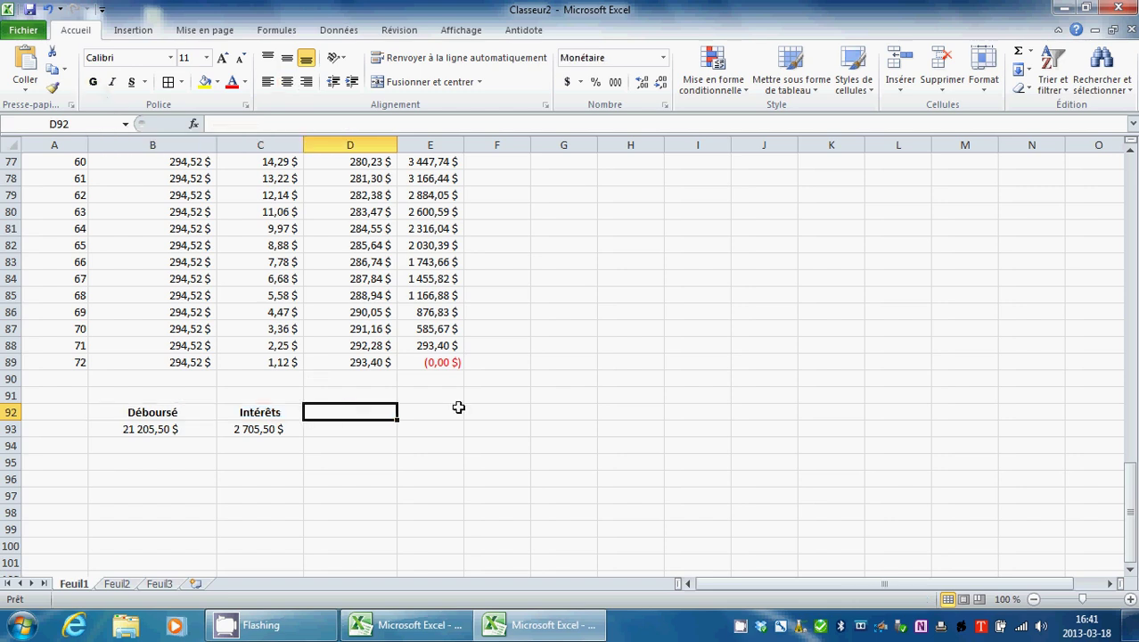
pyautogui.click(133, 431)
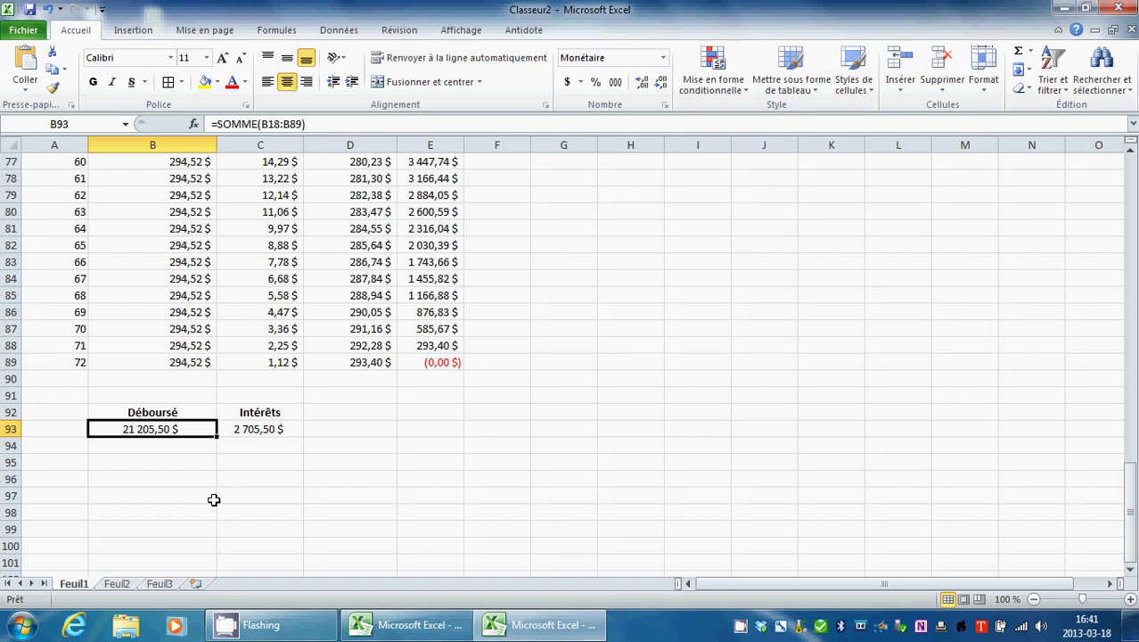
pyautogui.click(277, 436)
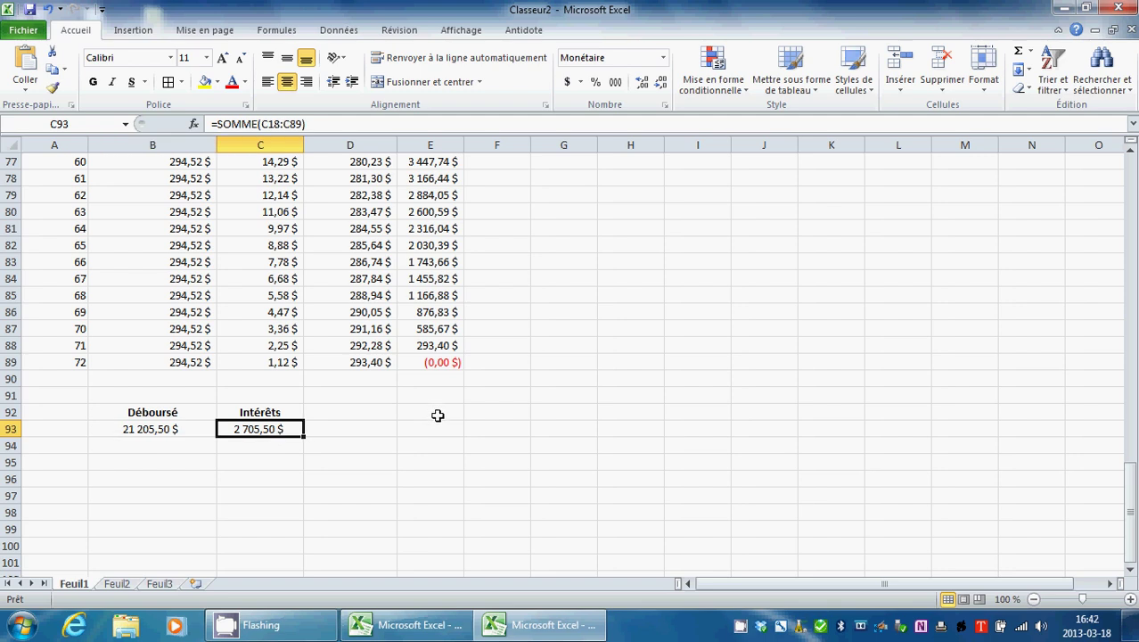
pyautogui.scroll(20, 513, 395)
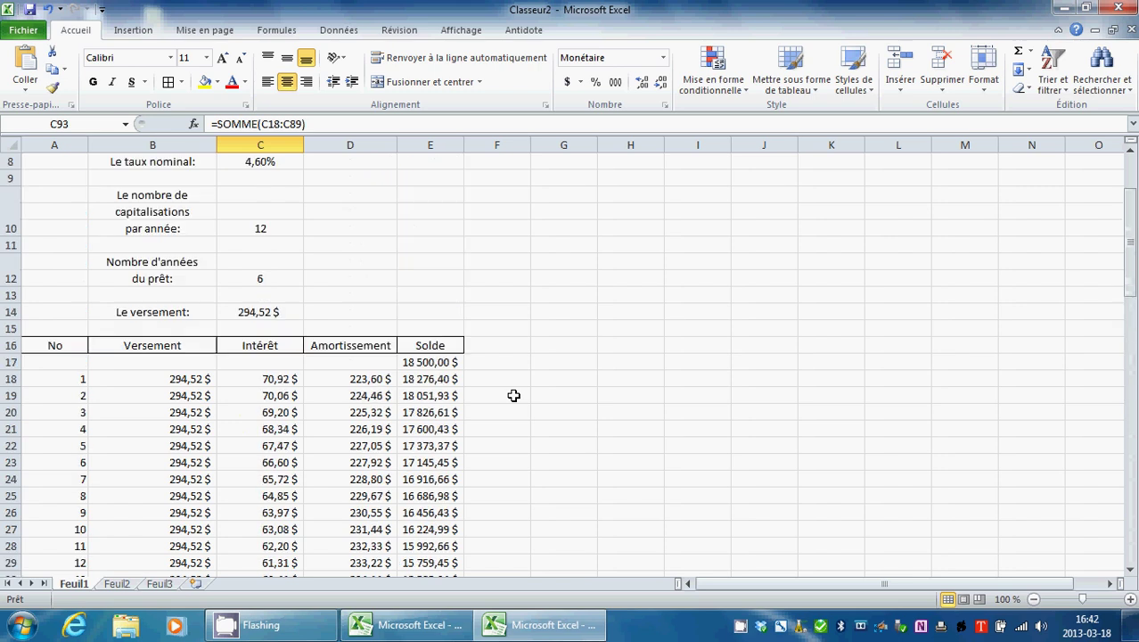
pyautogui.scroll(3, 513, 395)
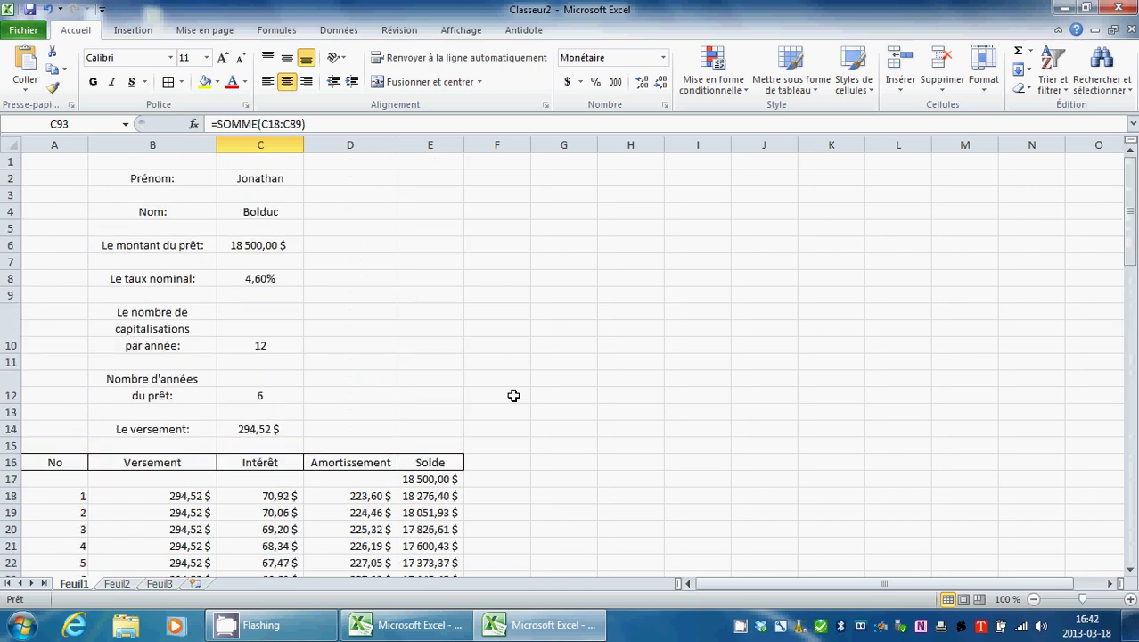
pyautogui.rightClick(740, 624)
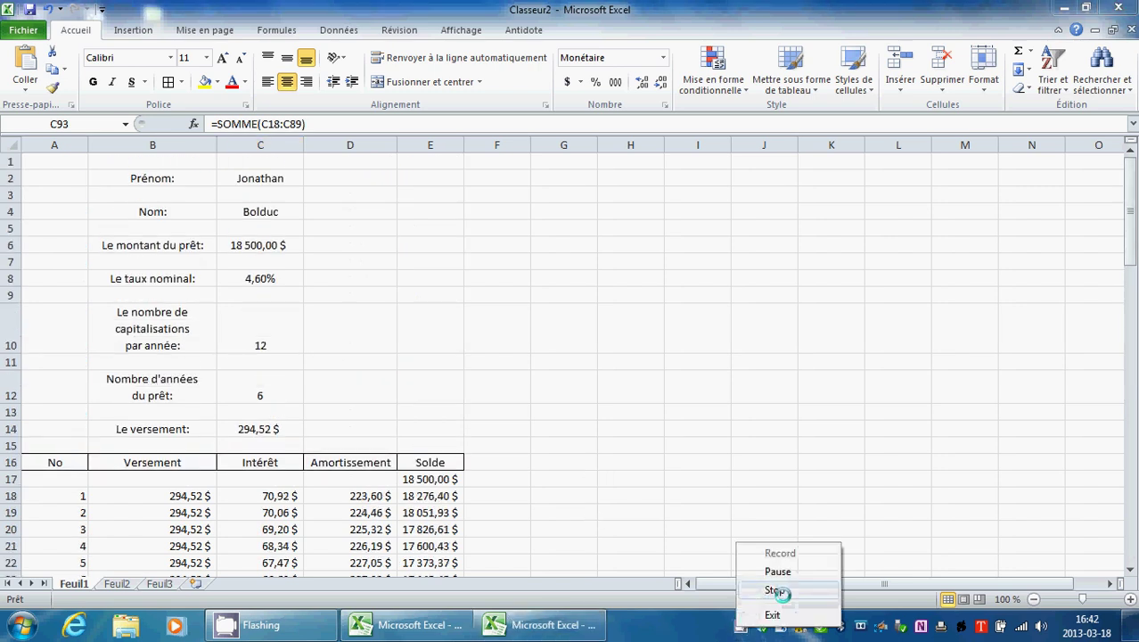